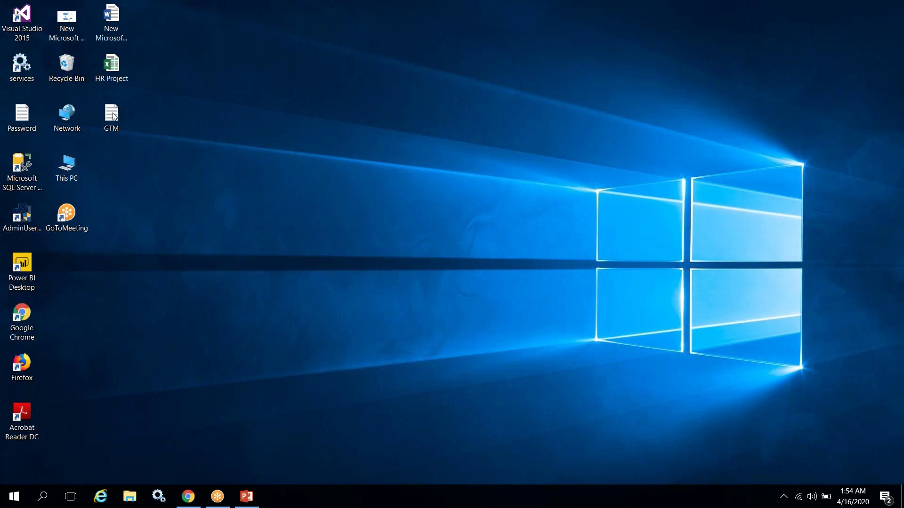
{"action": "left_click", "coordinate": [71, 30]}
{"action": "double_click", "coordinate": [71, 30]}
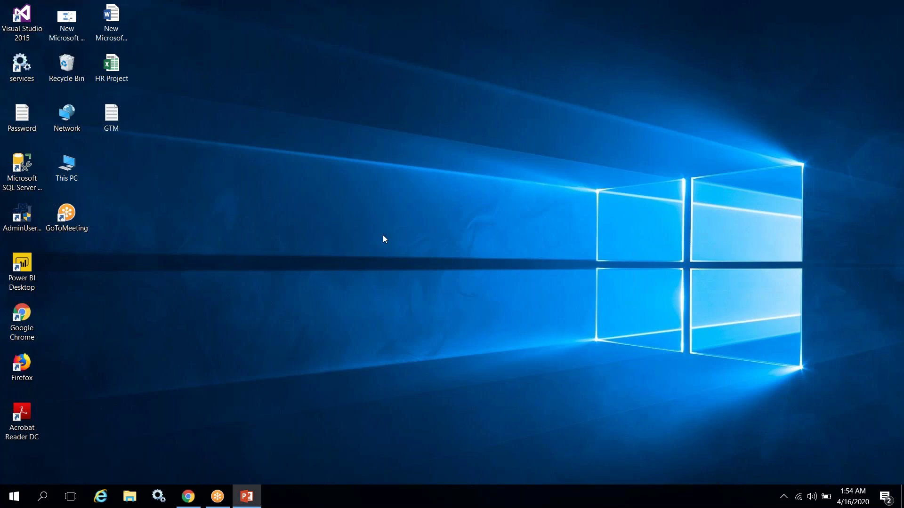
{"action": "double_click", "coordinate": [70, 27]}
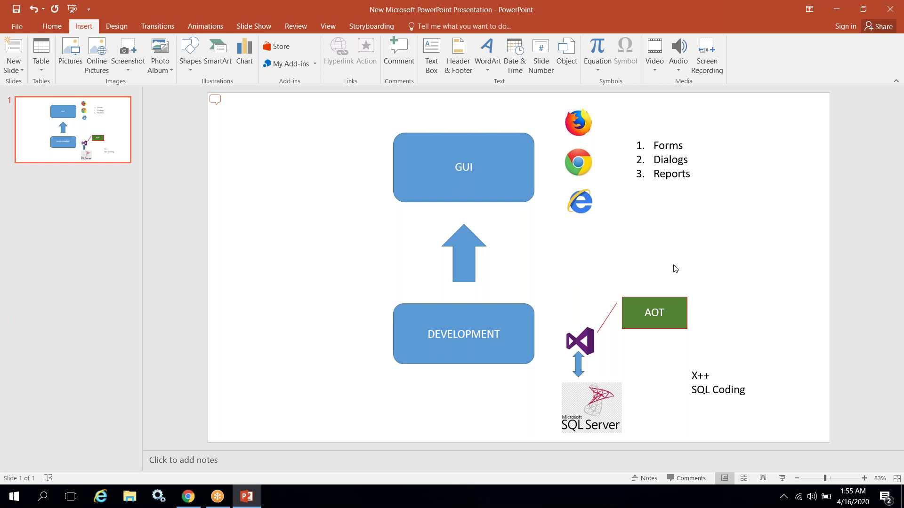
{"action": "left_click", "coordinate": [836, 9]}
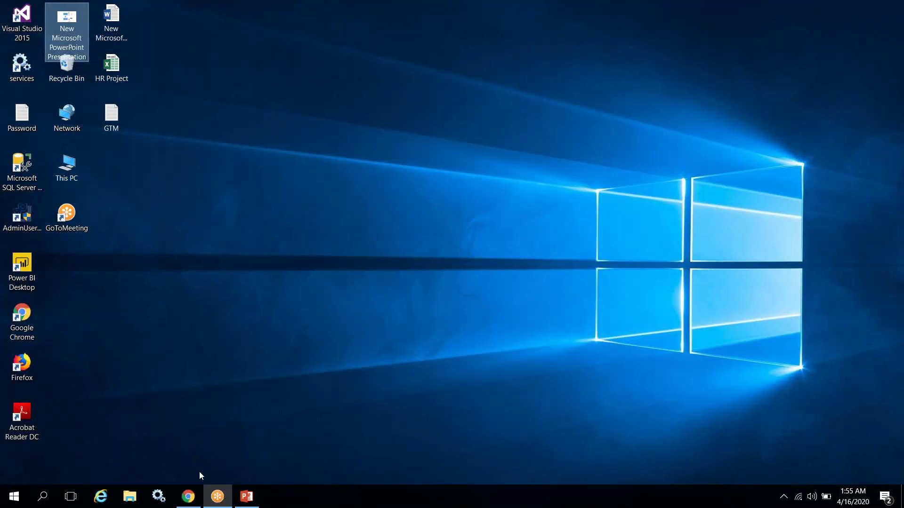
{"action": "right_click", "coordinate": [264, 284]}
{"action": "left_click", "coordinate": [287, 323]}
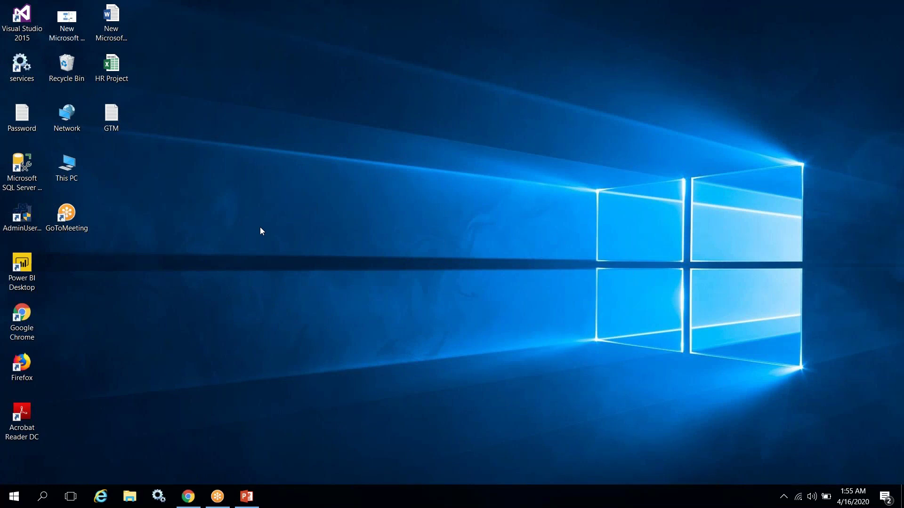
Launch Chrome maximized and load the Finance and Operations bookmark, reloading at the privacy warning
{"action": "double_click", "coordinate": [30, 326]}
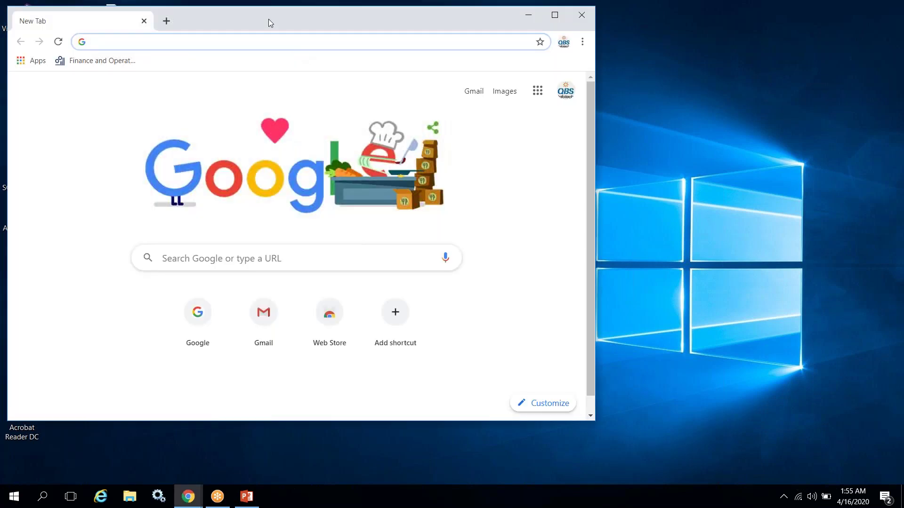
{"action": "double_click", "coordinate": [268, 19]}
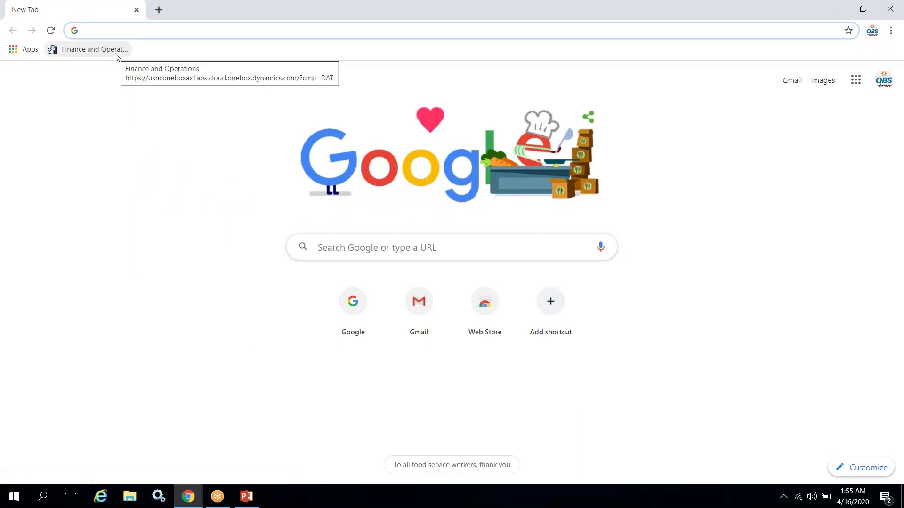
{"action": "left_click", "coordinate": [112, 50]}
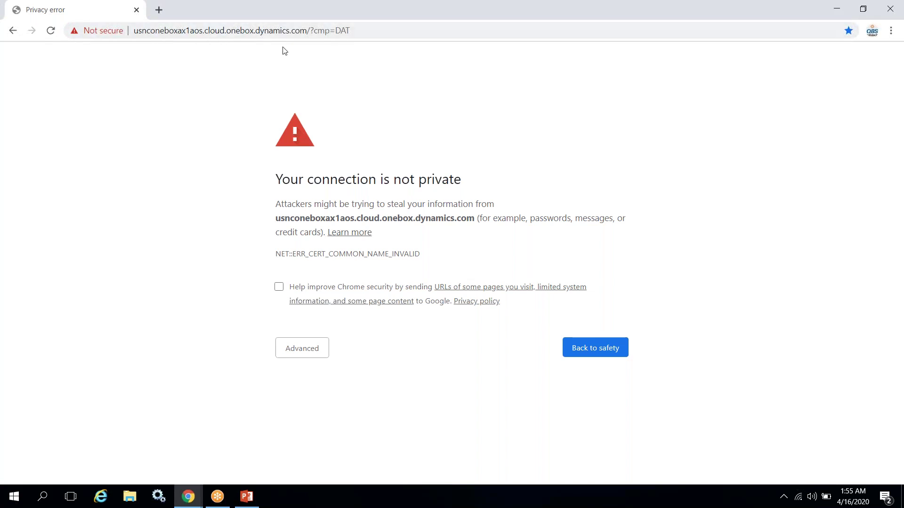
{"action": "key", "text": "F5"}
Minimize Chrome and refresh the Windows desktop
{"action": "left_click", "coordinate": [843, 13]}
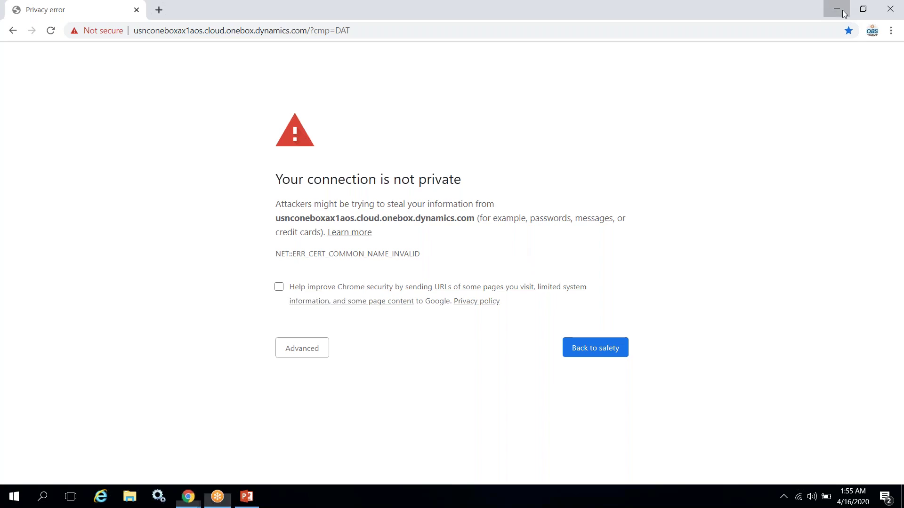
{"action": "right_click", "coordinate": [349, 181]}
{"action": "left_click", "coordinate": [377, 217]}
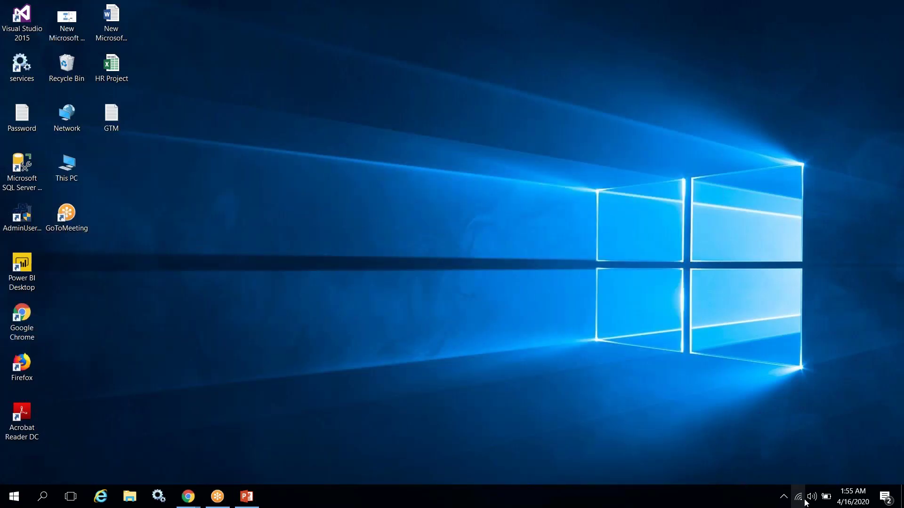
Run AdminUserProvisioning, submit the account's e-mail address as admin user, and close the confirmation
{"action": "left_click_drag", "start_coordinate": [26, 215], "coordinate": [341, 171]}
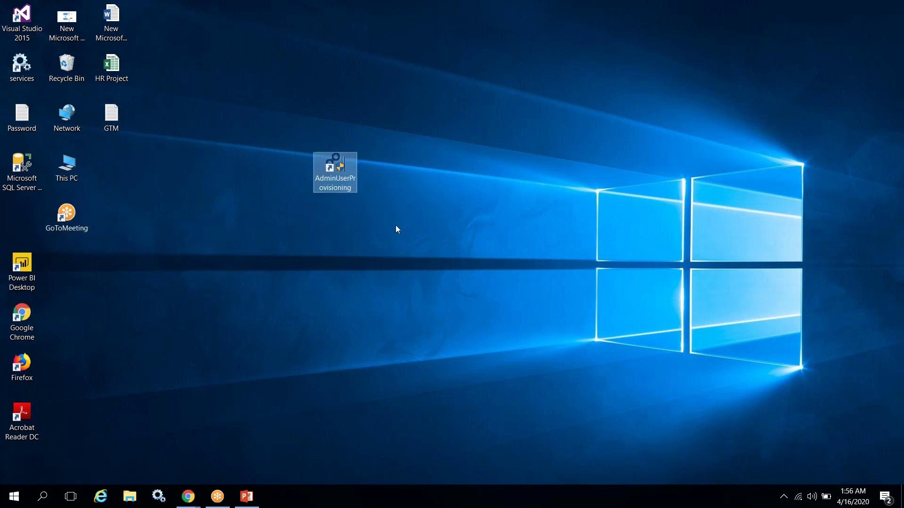
{"action": "right_click", "coordinate": [332, 170]}
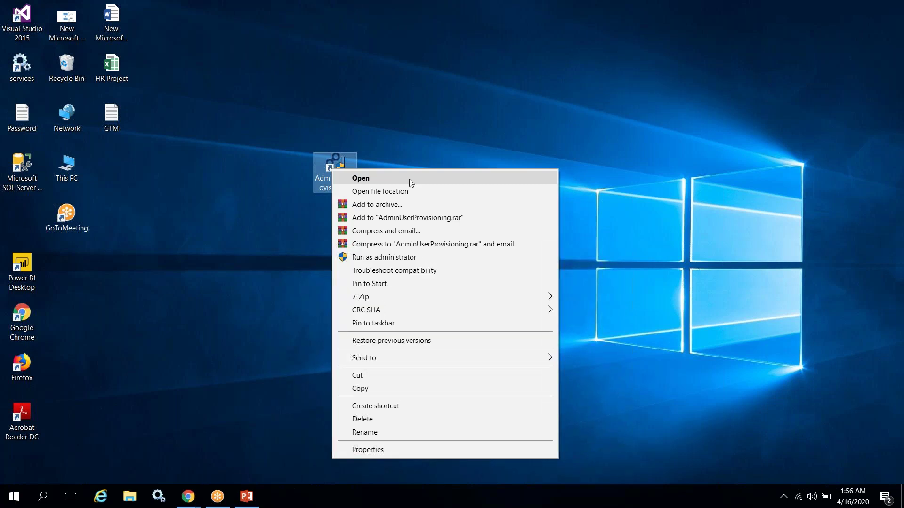
{"action": "left_click", "coordinate": [409, 178]}
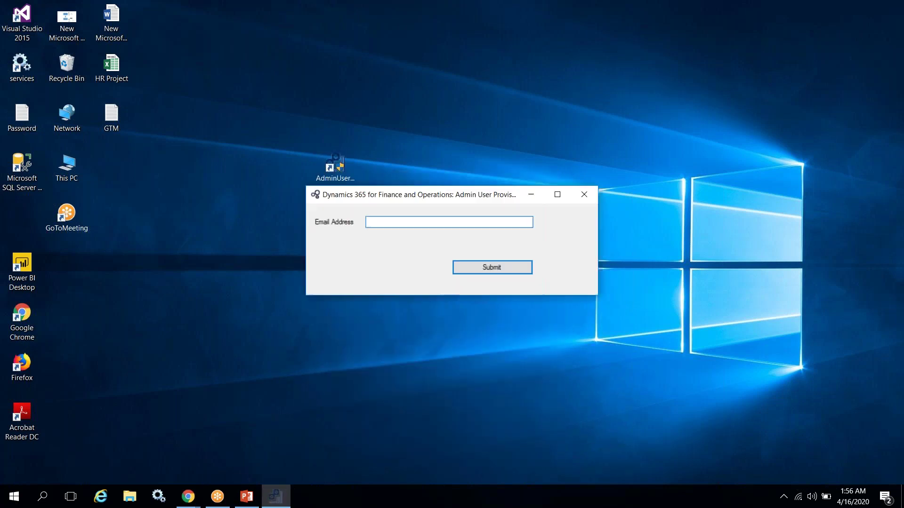
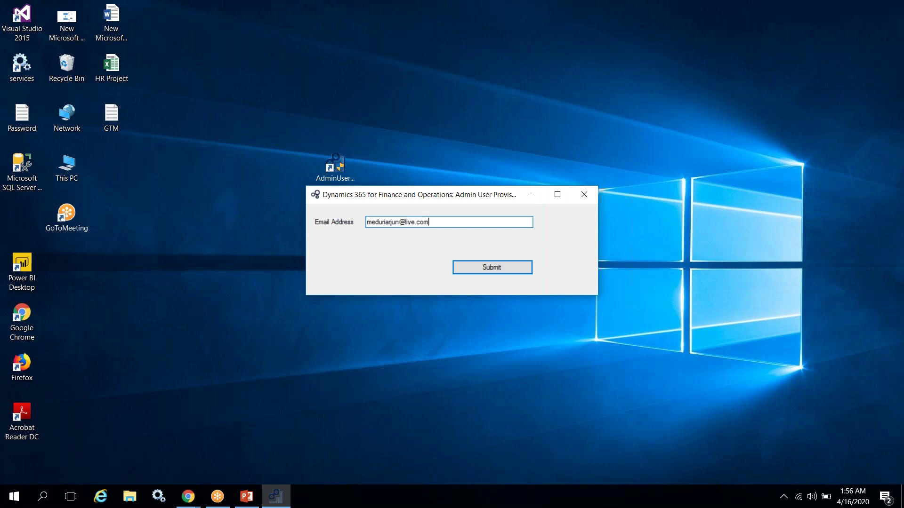
{"action": "left_click", "coordinate": [493, 270]}
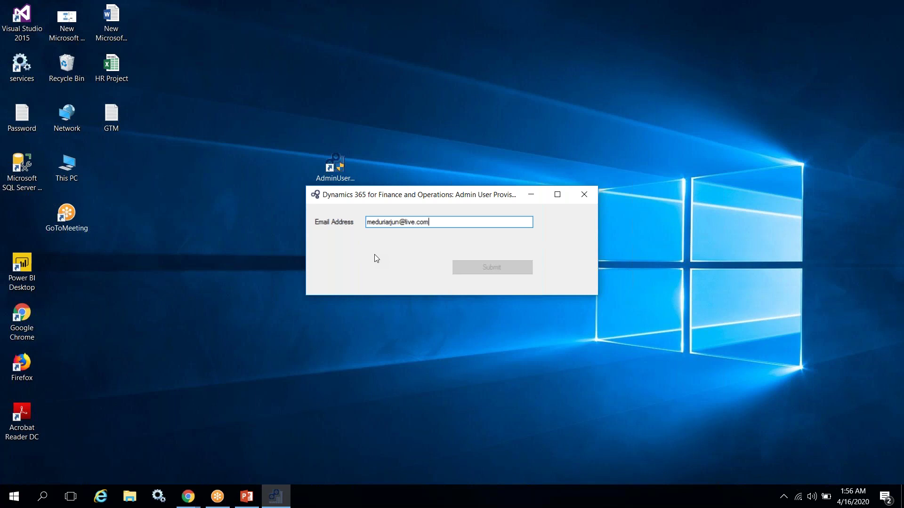
{"action": "key", "text": "Return"}
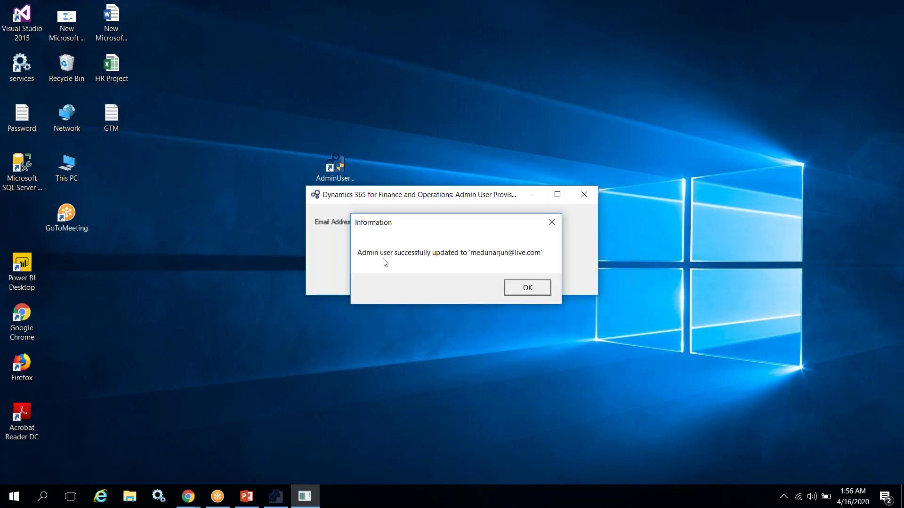
{"action": "left_click", "coordinate": [552, 225]}
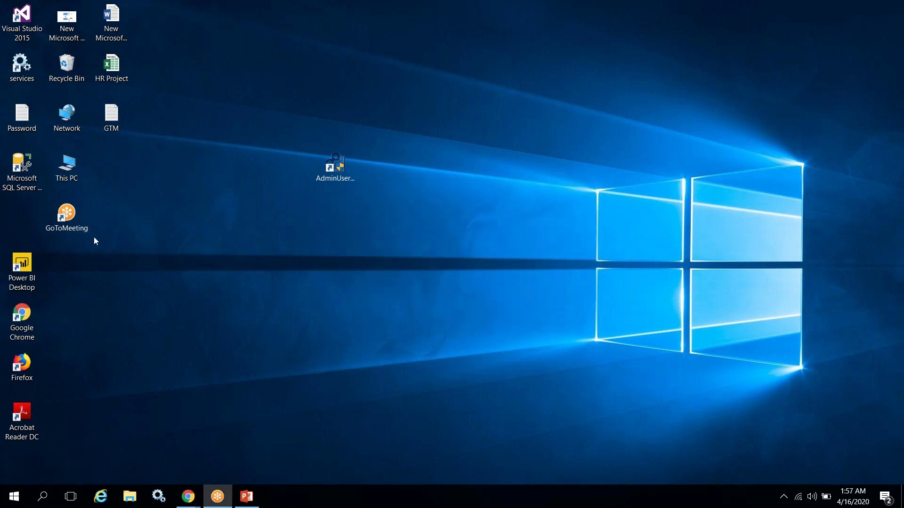
Proceed past Chrome's certificate warning to the Finance and Operations sign-in page
{"action": "left_click_drag", "start_coordinate": [38, 218], "coordinate": [26, 216]}
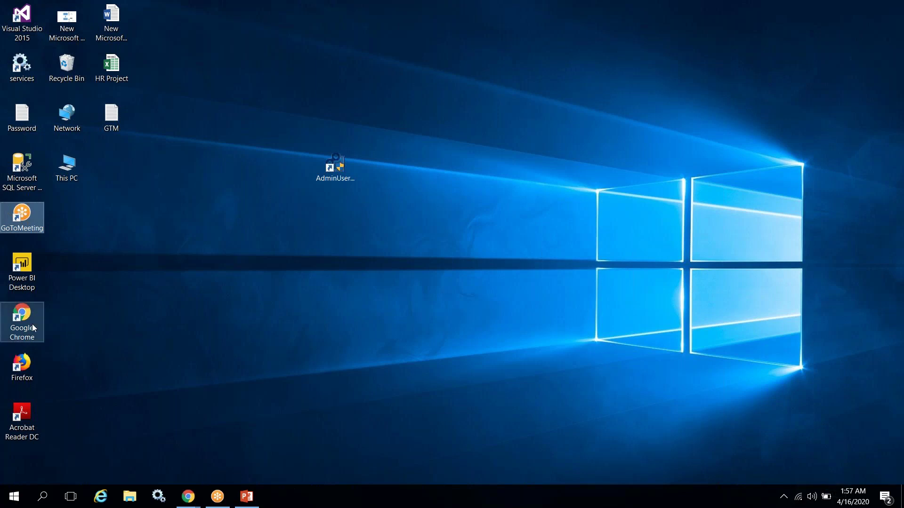
{"action": "mouse_move", "coordinate": [188, 497]}
{"action": "left_click", "coordinate": [251, 436]}
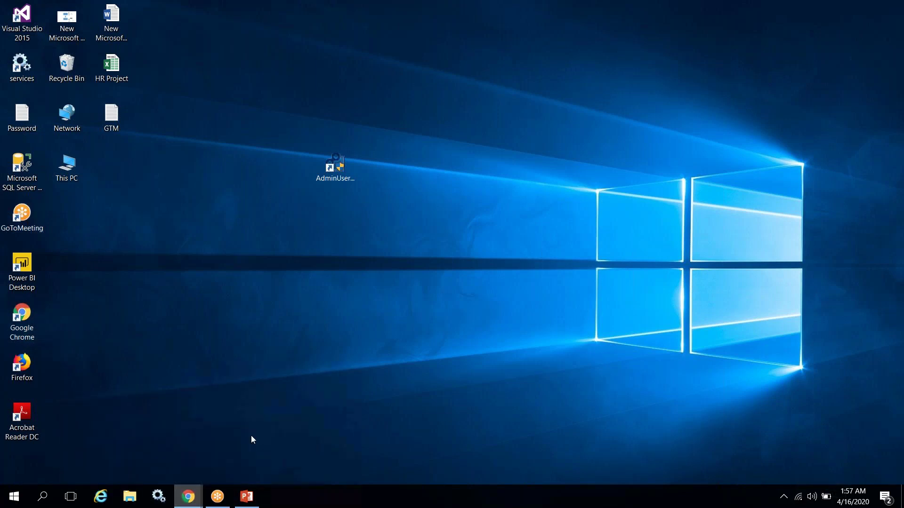
{"action": "left_click", "coordinate": [307, 361]}
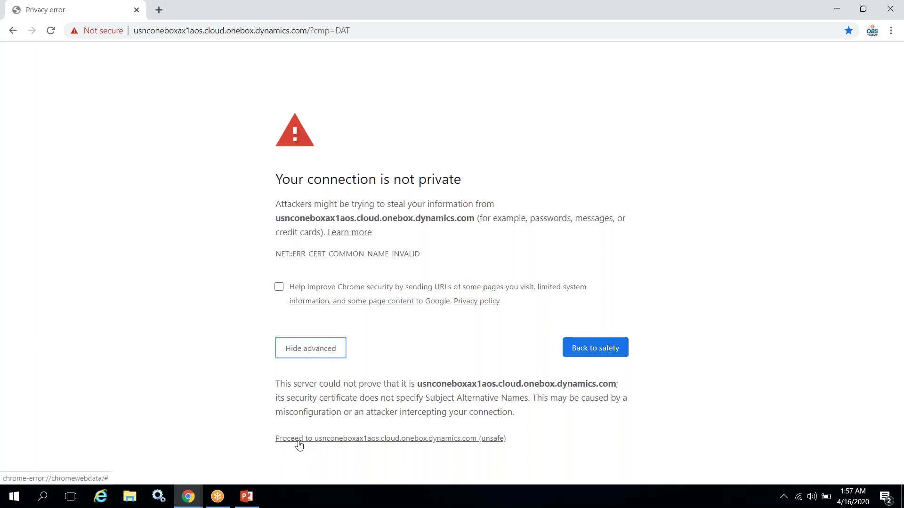
{"action": "left_click", "coordinate": [397, 440]}
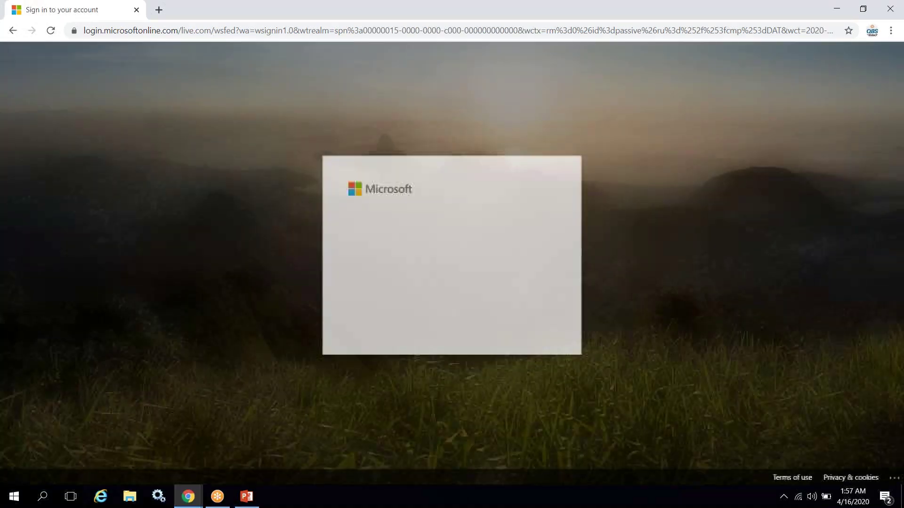
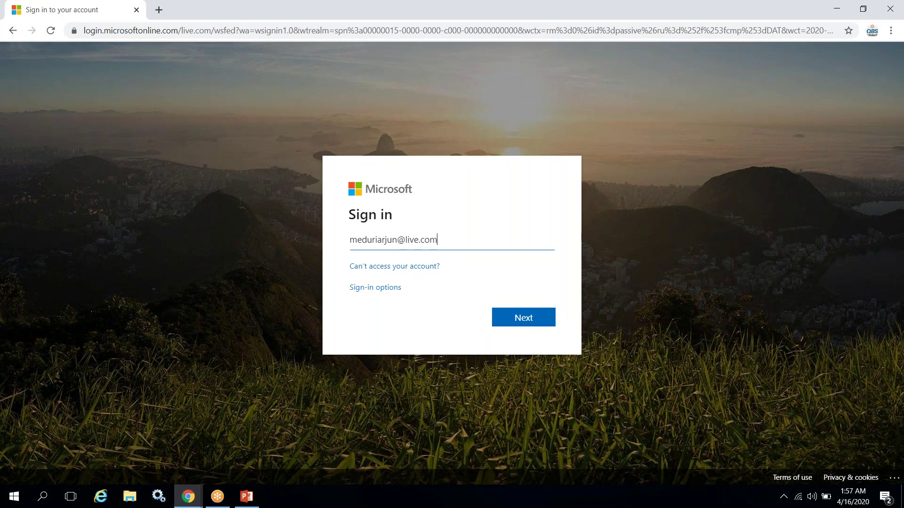
Submit the admin e-mail address at Microsoft sign-in, which reports the account not found
{"action": "left_click", "coordinate": [528, 320]}
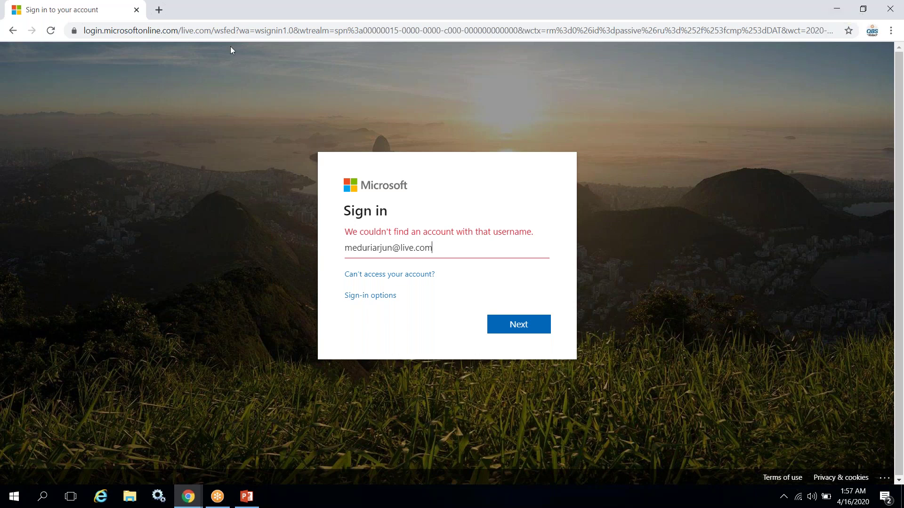
{"action": "left_click", "coordinate": [160, 10]}
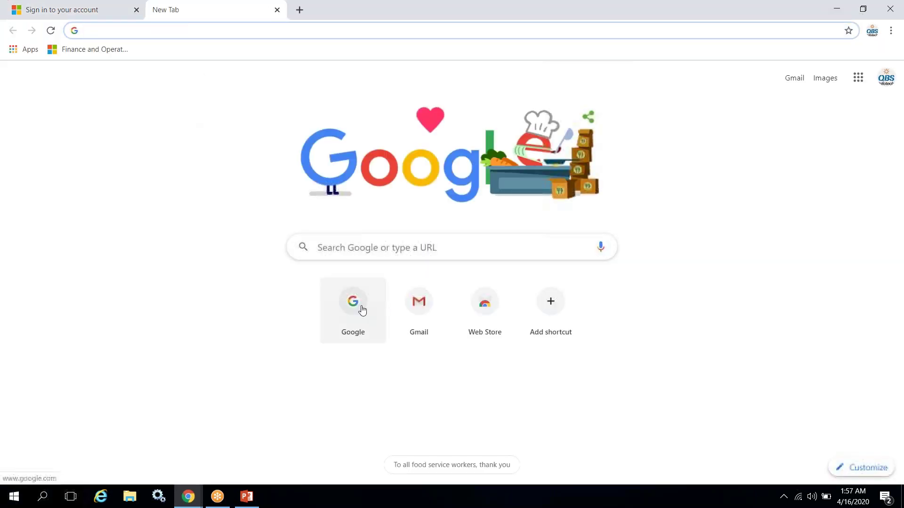
Search Google for 'live', then refine the query to 'live.com' for Outlook results
{"action": "left_click", "coordinate": [361, 317]}
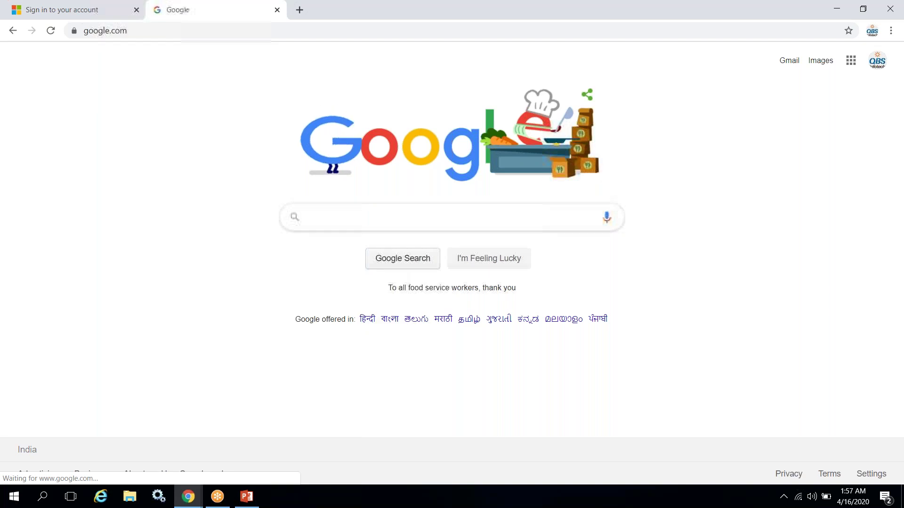
{"action": "type", "text": "live"}
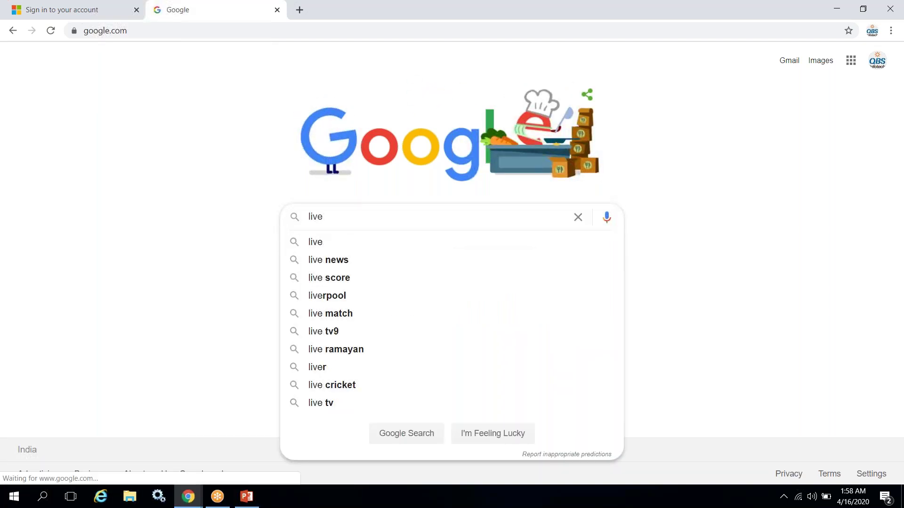
{"action": "key", "text": "Return"}
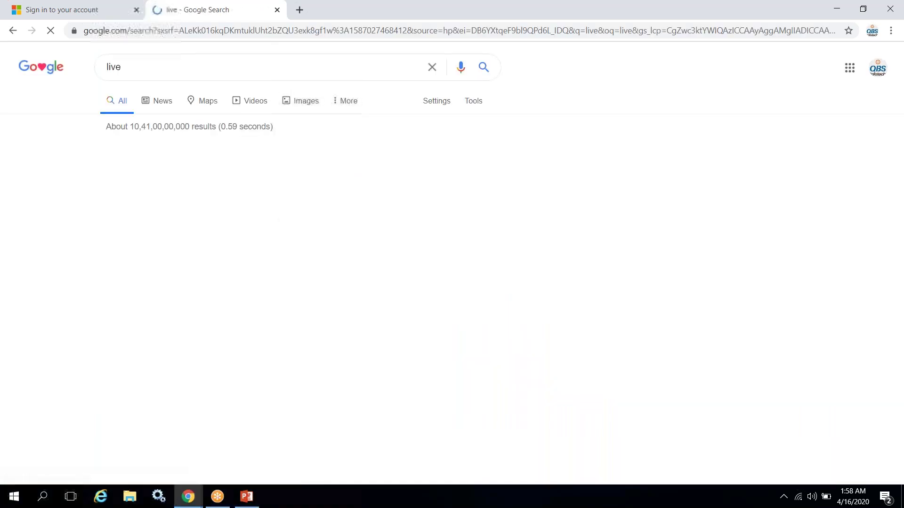
{"action": "left_click", "coordinate": [169, 71]}
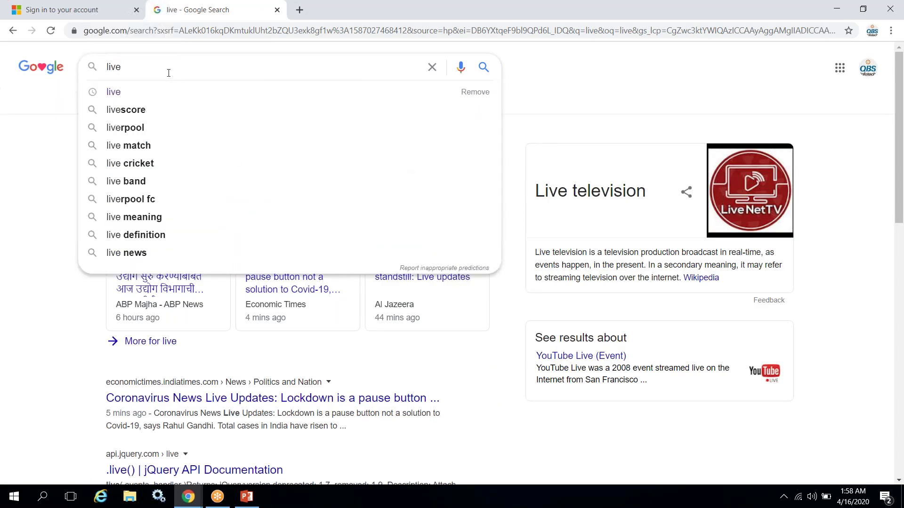
{"action": "type", "text": ".com"}
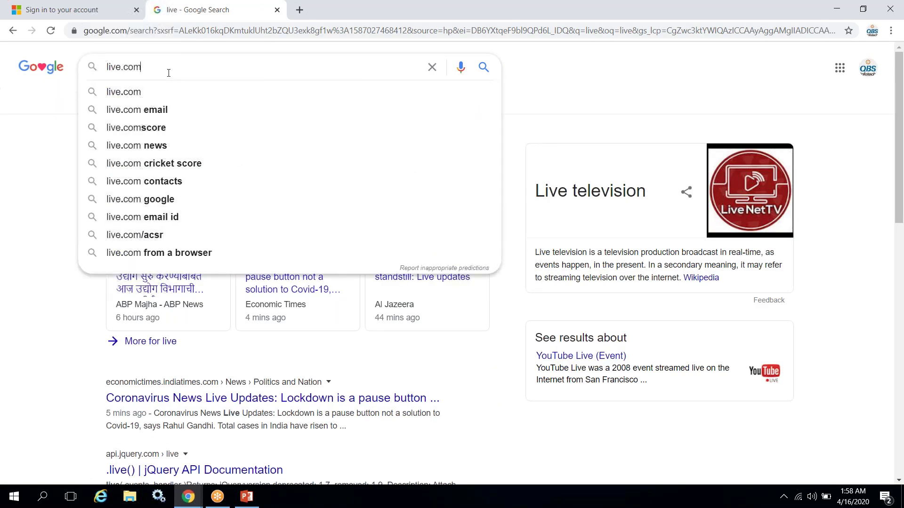
{"action": "key", "text": "Return"}
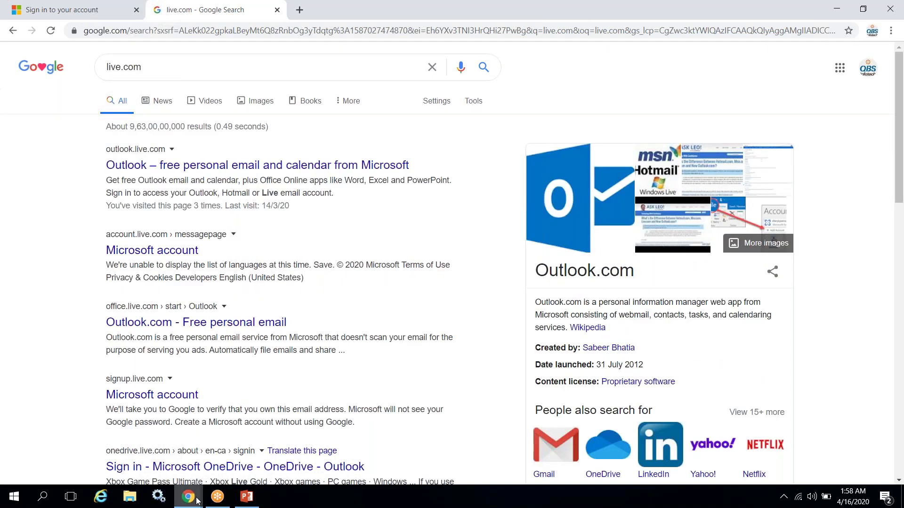
{"action": "left_click", "coordinate": [842, 13]}
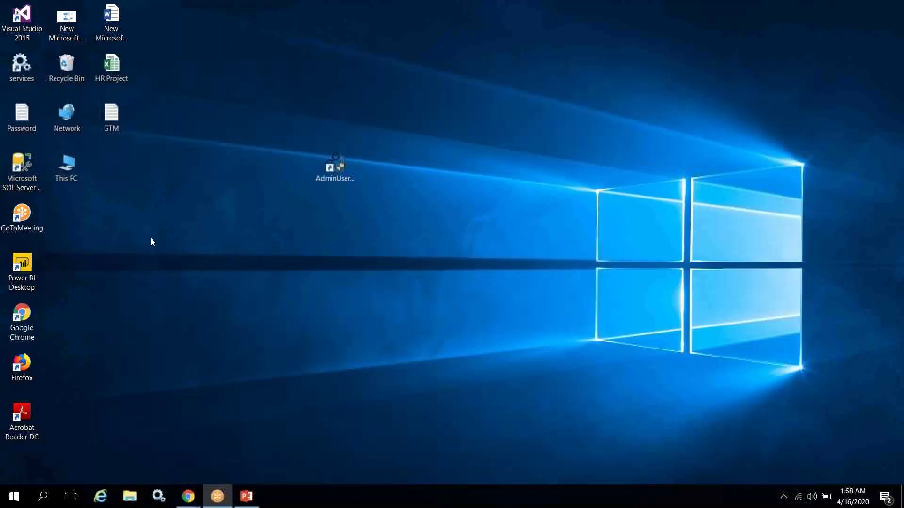
Dismiss SQL Server Management Studio, then provision the Outlook e-mail address as admin user
{"action": "double_click", "coordinate": [21, 169]}
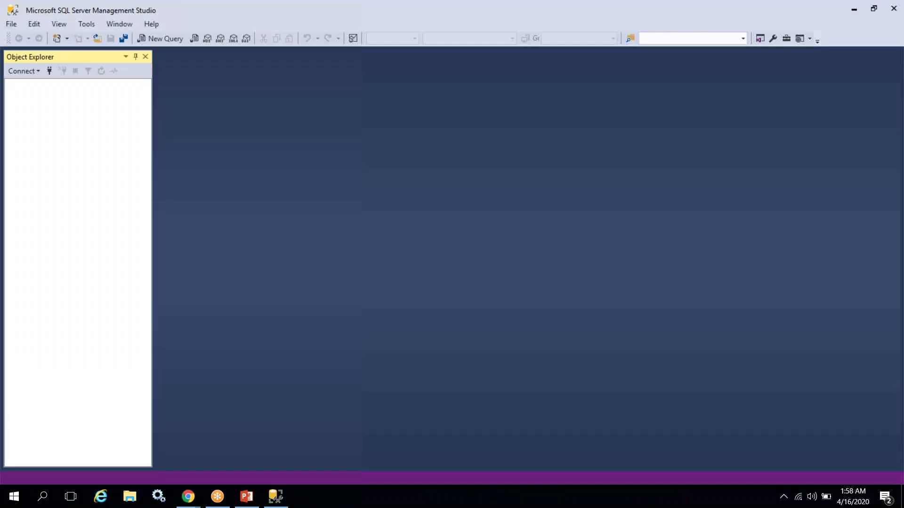
{"action": "left_click", "coordinate": [583, 100]}
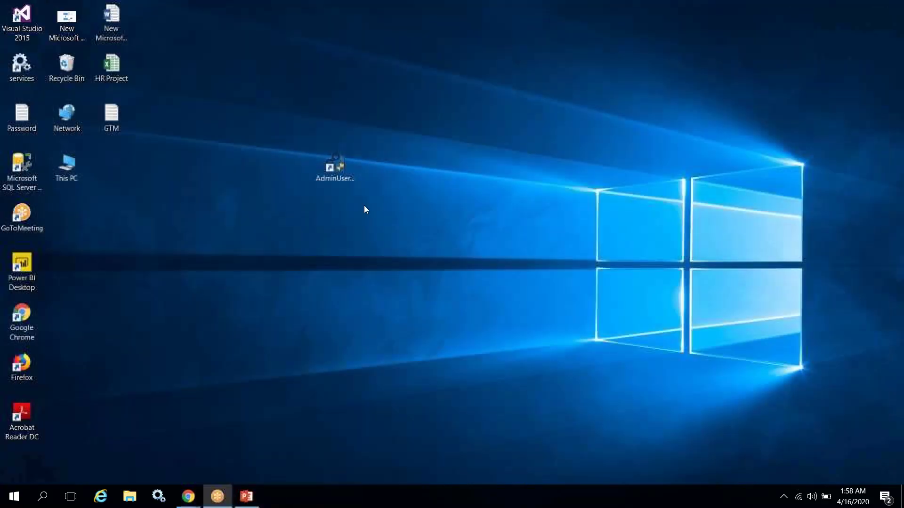
{"action": "double_click", "coordinate": [336, 166]}
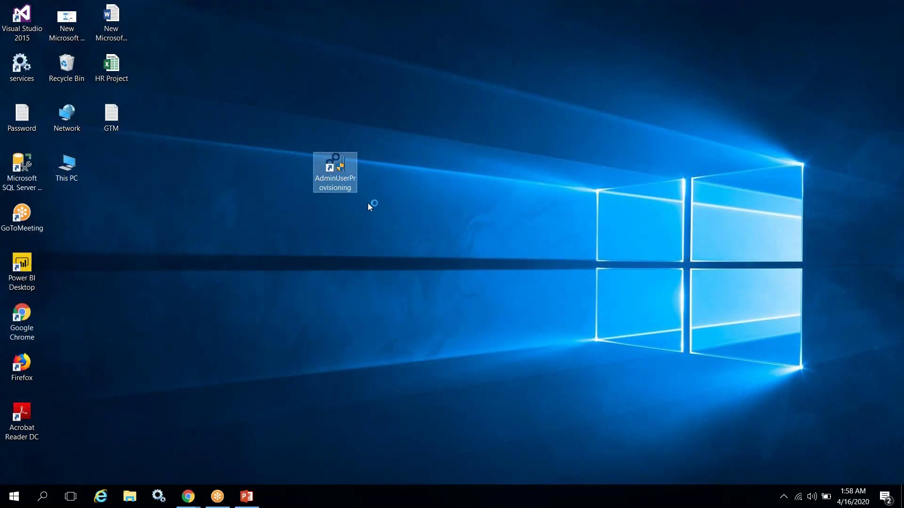
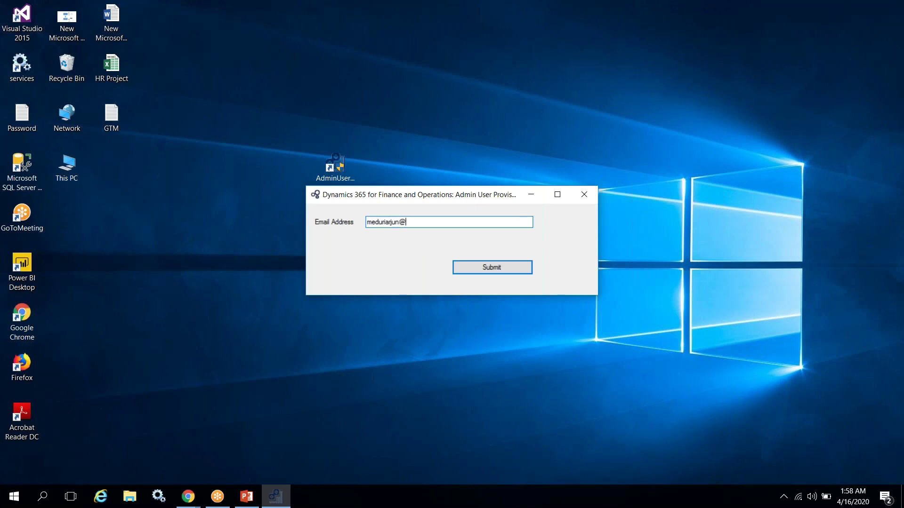
{"action": "left_click", "coordinate": [515, 268]}
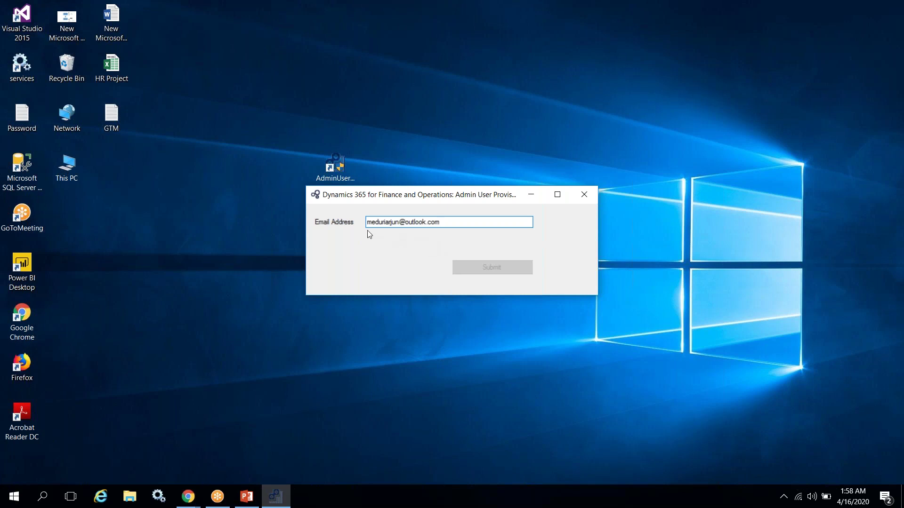
{"action": "left_click_drag", "start_coordinate": [337, 167], "coordinate": [292, 72]}
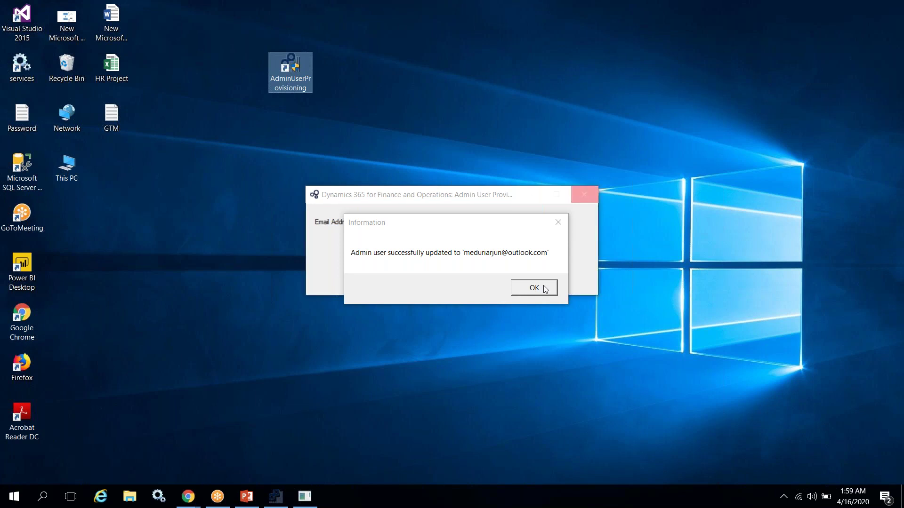
{"action": "left_click", "coordinate": [544, 288]}
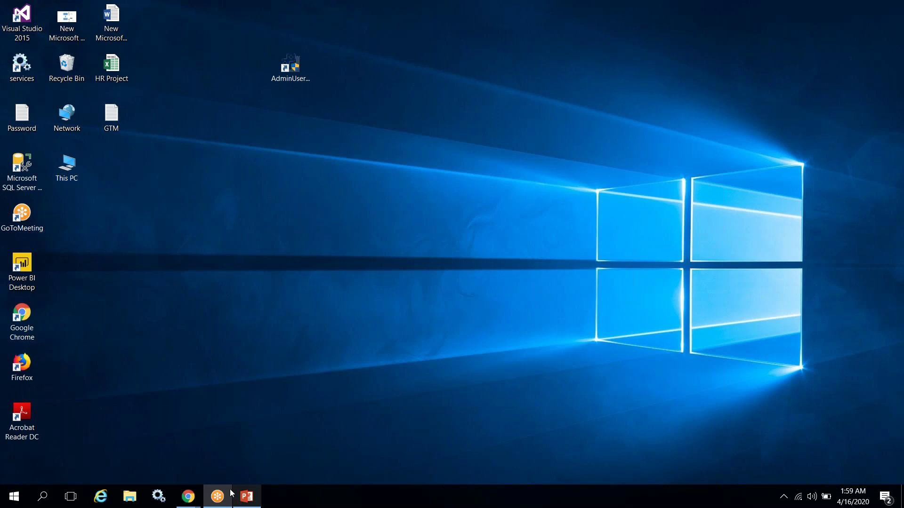
Correct the sign-in e-mail's domain from live.com to outlook.com and continue
{"action": "mouse_move", "coordinate": [188, 496]}
{"action": "left_click", "coordinate": [256, 466]}
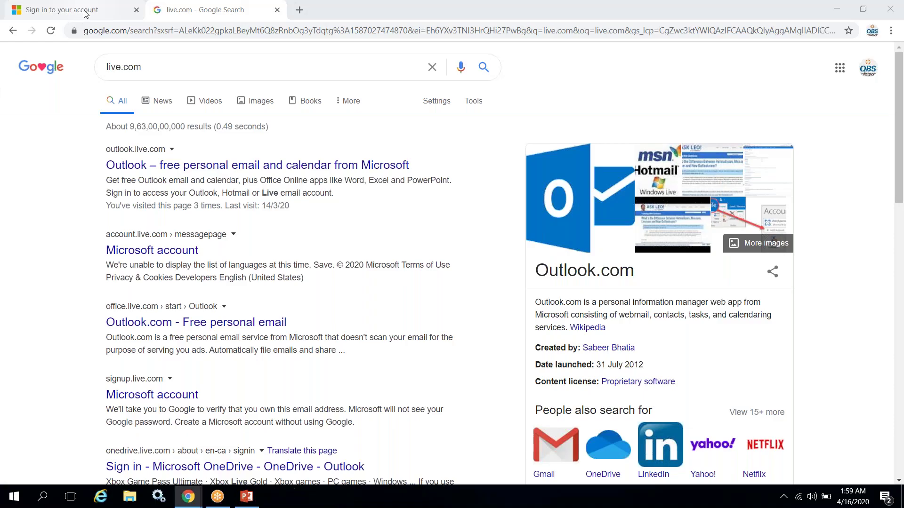
{"action": "left_click", "coordinate": [86, 10]}
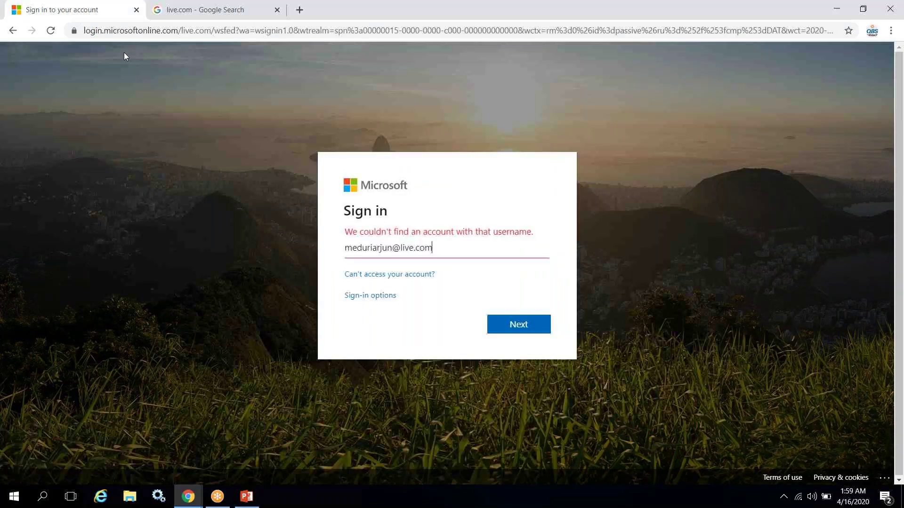
{"action": "left_click_drag", "start_coordinate": [433, 248], "coordinate": [403, 251]}
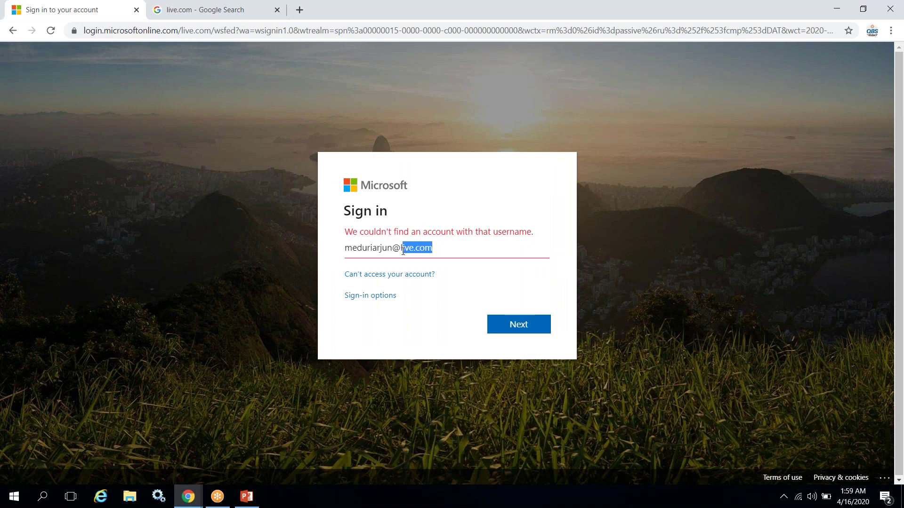
{"action": "key", "text": "BackSpace"}
{"action": "type", "text": "outlook.com"}
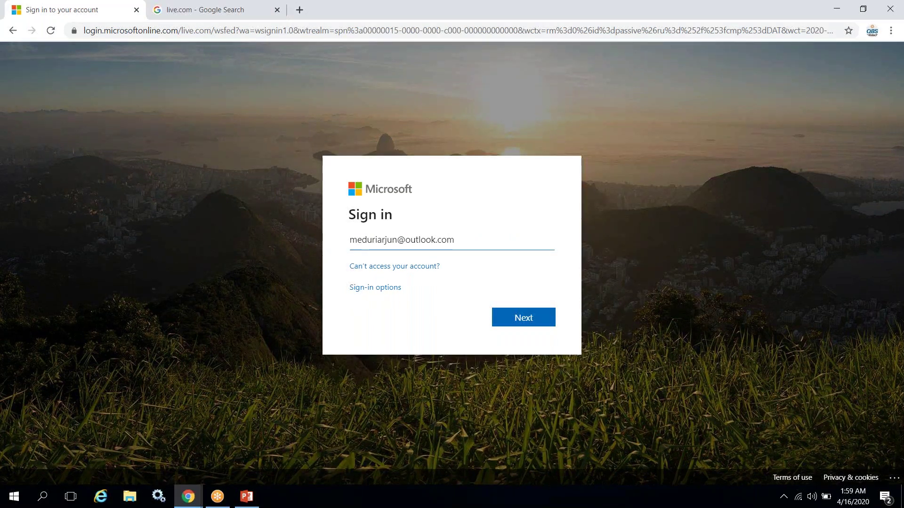
{"action": "left_click", "coordinate": [524, 320]}
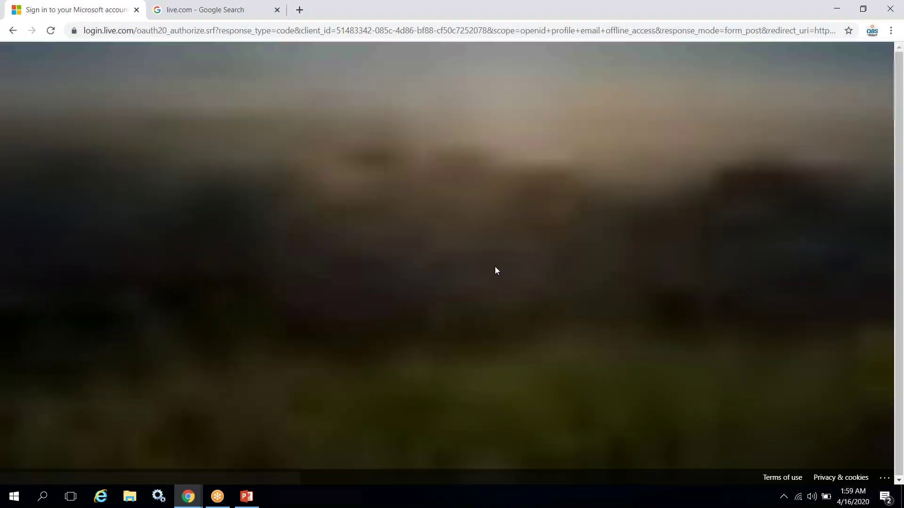
Enter the account password, tick Keep me signed in, and sign in
{"action": "type", "text": "••••••••"}
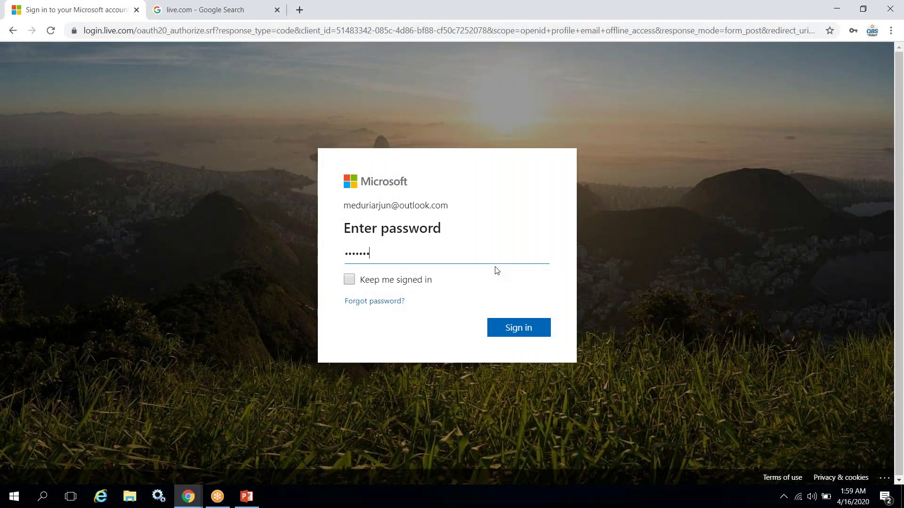
{"action": "left_click", "coordinate": [349, 280]}
{"action": "left_click", "coordinate": [518, 328]}
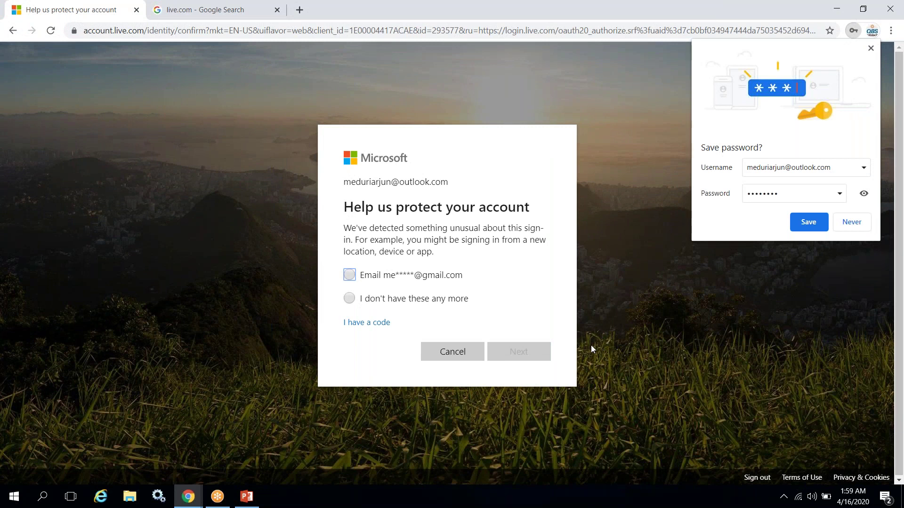
Send a security code to the backup Gmail address and submit the received code
{"action": "left_click", "coordinate": [348, 276]}
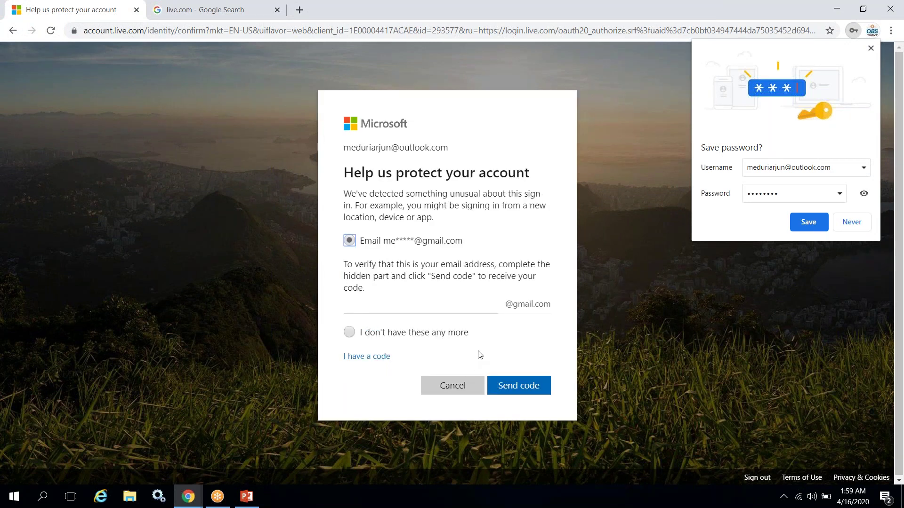
{"action": "left_click", "coordinate": [421, 308]}
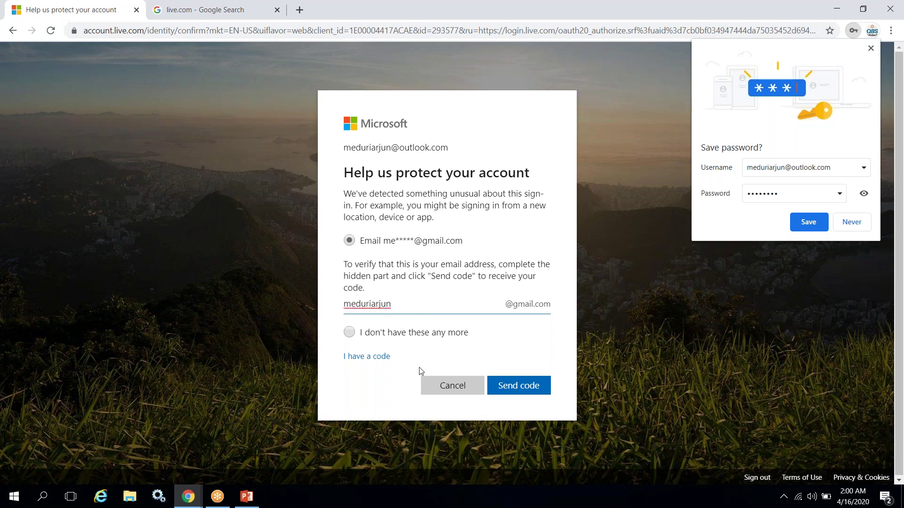
{"action": "left_click", "coordinate": [523, 344]}
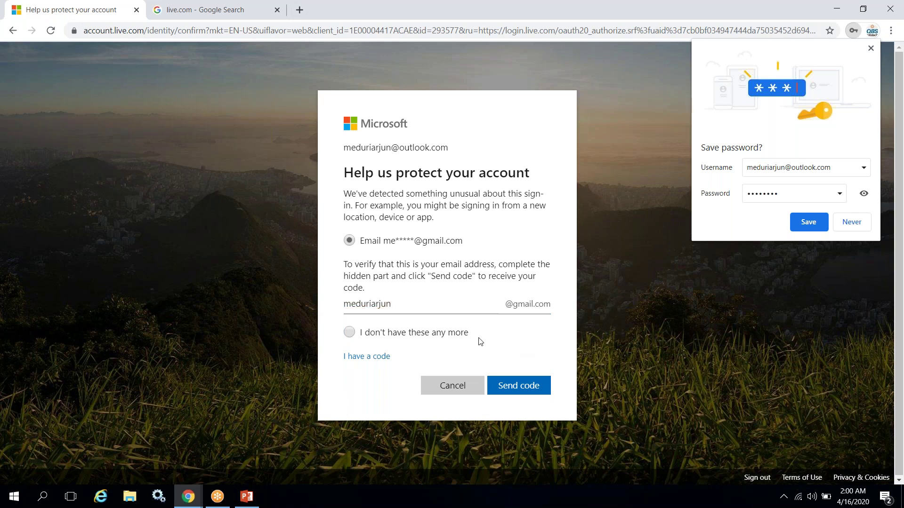
{"action": "left_click", "coordinate": [519, 386]}
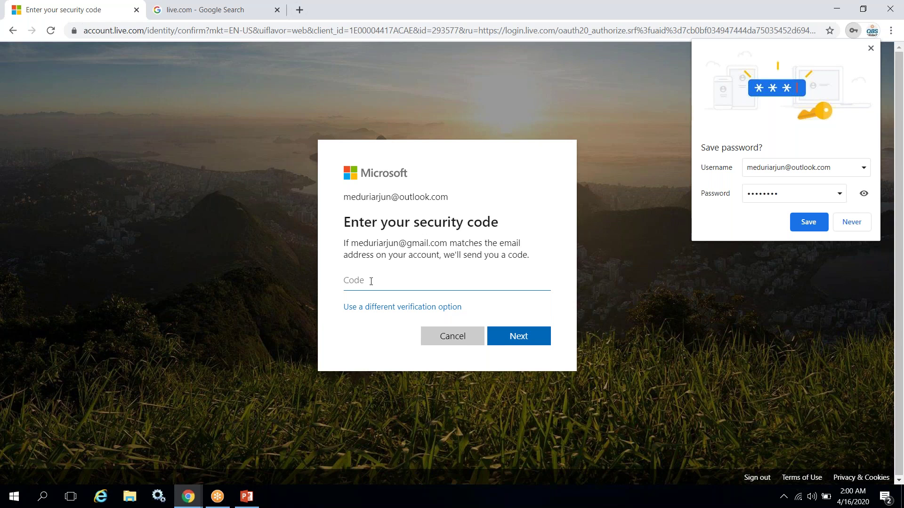
{"action": "key", "text": "Return"}
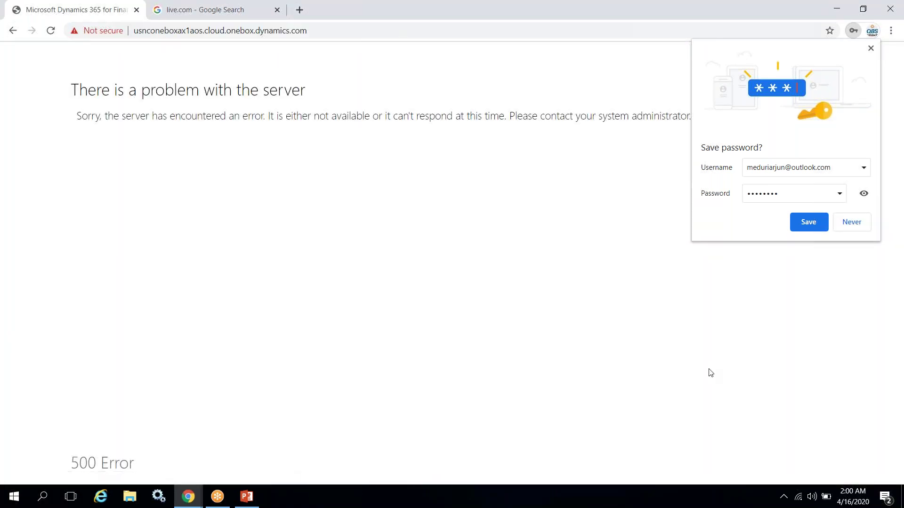
Decline Chrome's offer to save the password and check the taskbar clock
{"action": "left_click", "coordinate": [854, 225]}
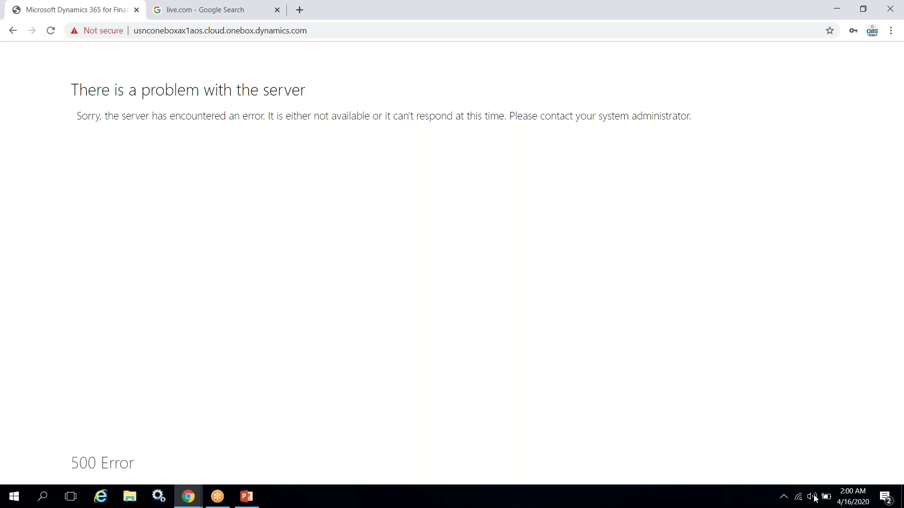
{"action": "left_click", "coordinate": [848, 498]}
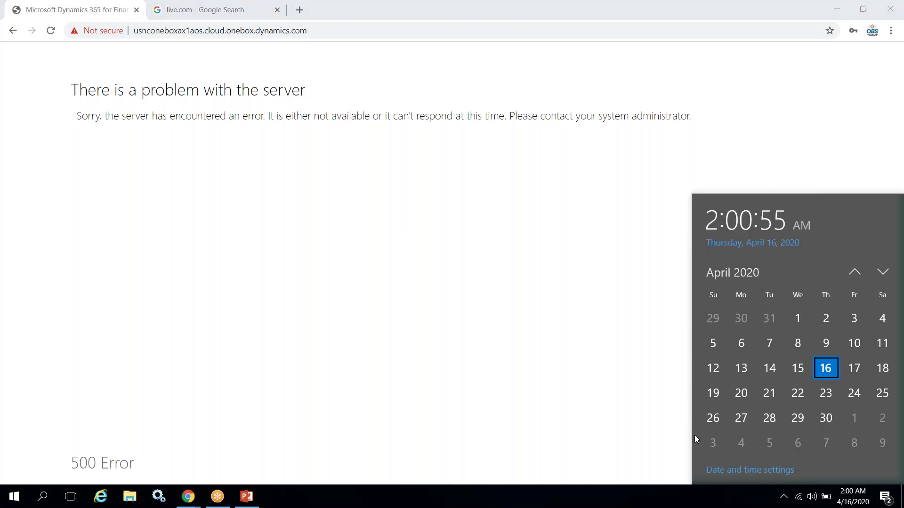
Turn on Set time automatically in Date and time settings, then reload the Dynamics page
{"action": "left_click", "coordinate": [750, 470]}
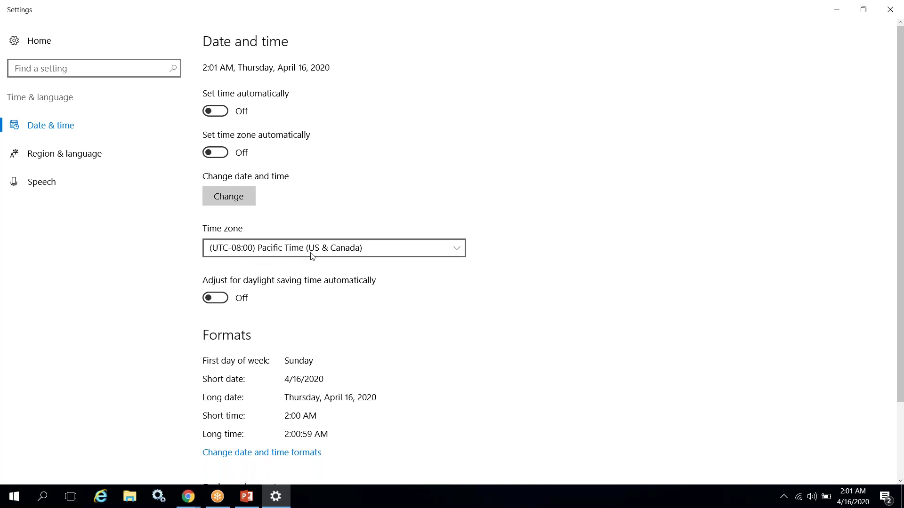
{"action": "left_click", "coordinate": [223, 111]}
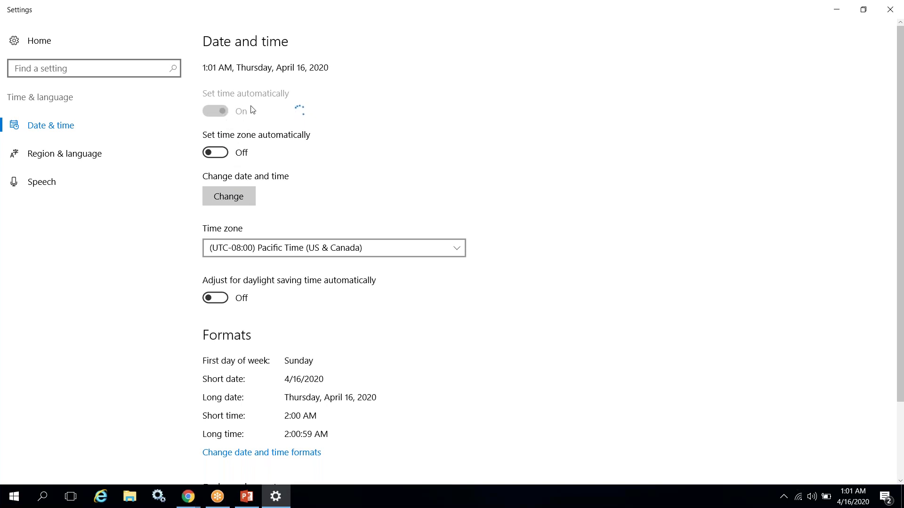
{"action": "left_click", "coordinate": [890, 9]}
{"action": "left_click", "coordinate": [322, 32]}
{"action": "key", "text": "Return"}
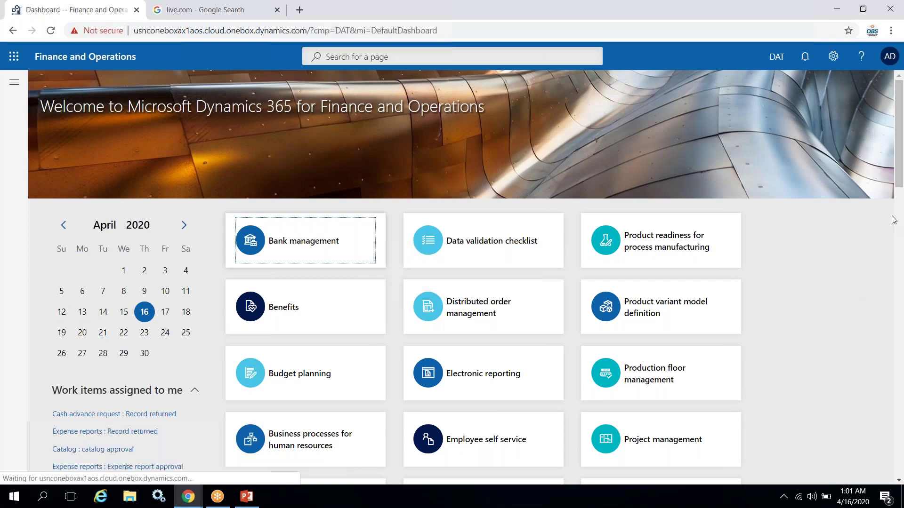
{"action": "scroll", "coordinate": [481, 299], "scroll_direction": "down", "scroll_amount": 6}
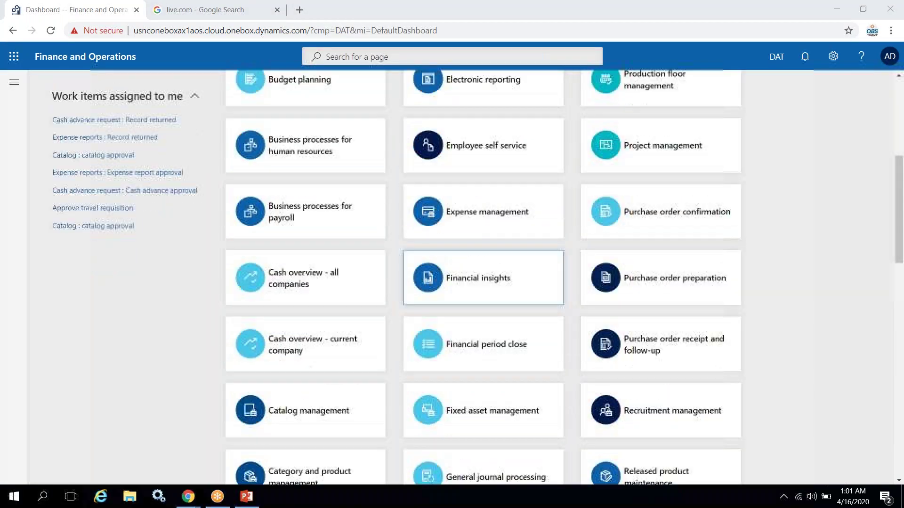
{"action": "scroll", "coordinate": [480, 283], "scroll_direction": "up", "scroll_amount": 6}
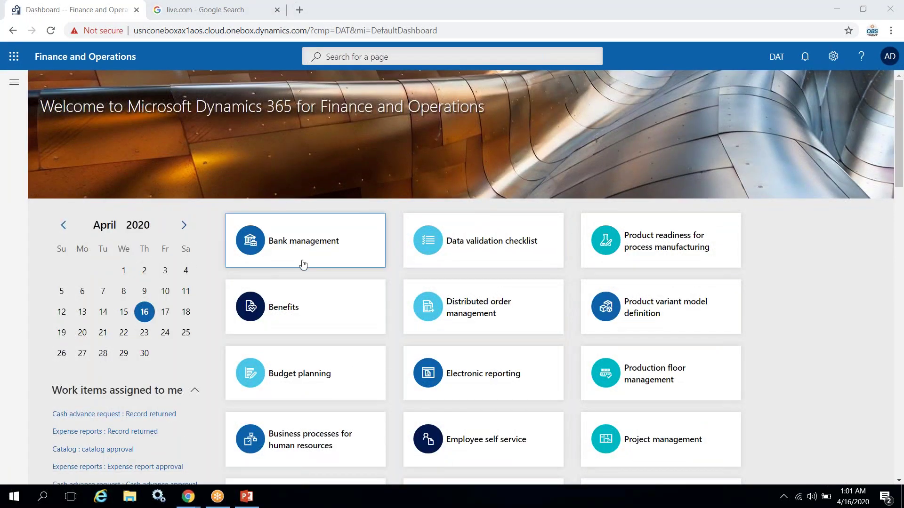
{"action": "scroll", "coordinate": [303, 262], "scroll_direction": "down", "scroll_amount": 4}
{"action": "scroll", "coordinate": [303, 266], "scroll_direction": "down", "scroll_amount": 15}
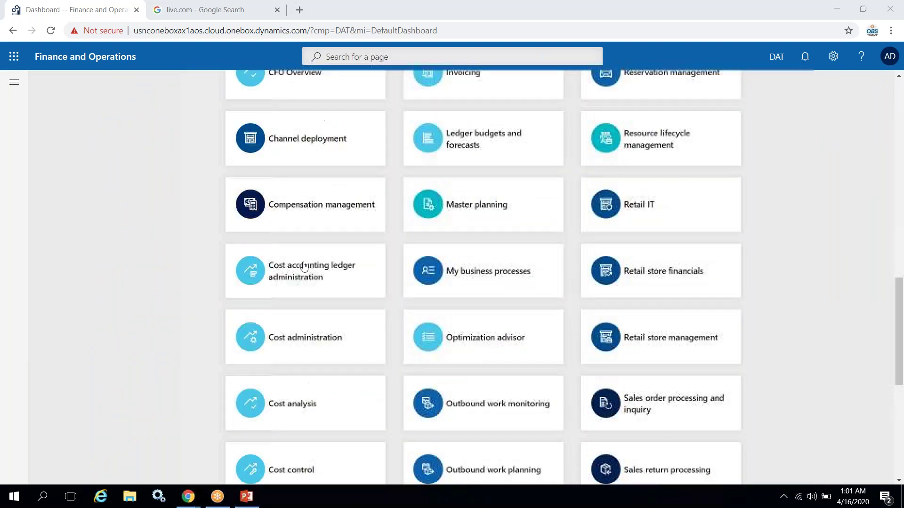
{"action": "scroll", "coordinate": [304, 267], "scroll_direction": "down", "scroll_amount": 3}
{"action": "scroll", "coordinate": [303, 266], "scroll_direction": "up", "scroll_amount": 10}
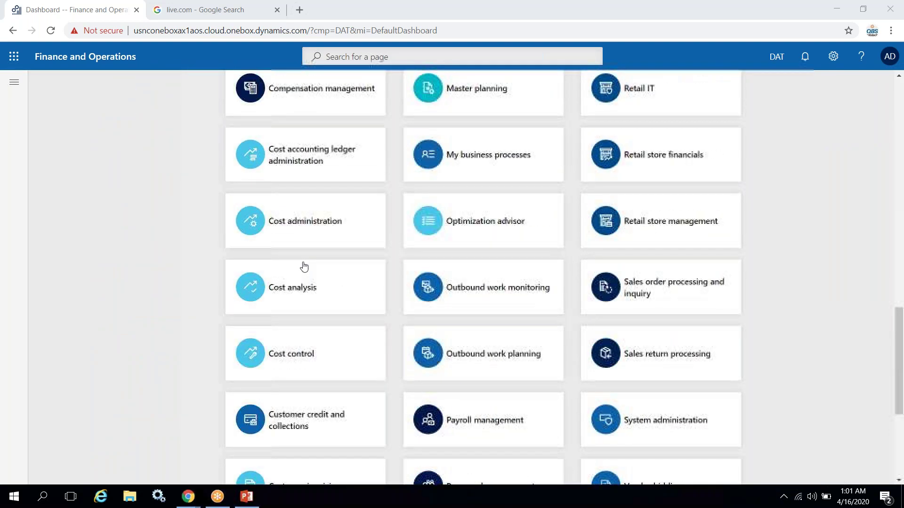
{"action": "scroll", "coordinate": [304, 267], "scroll_direction": "up", "scroll_amount": 9}
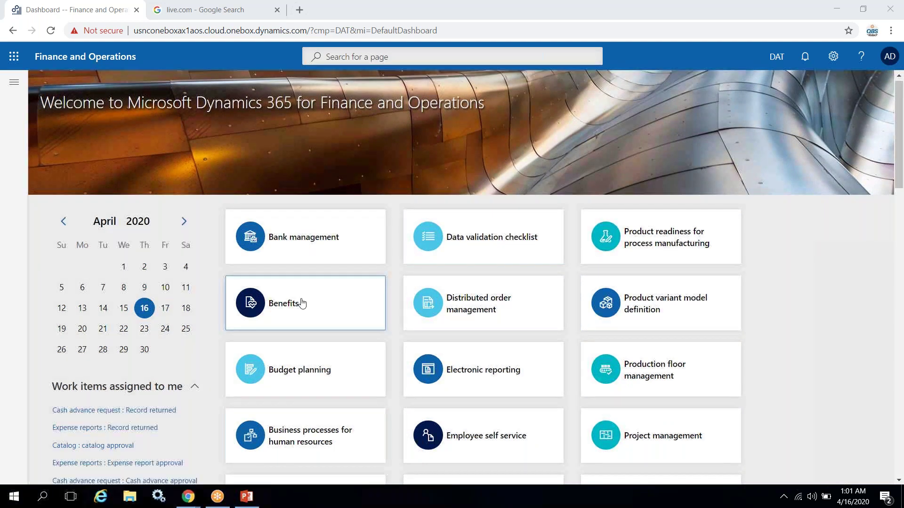
{"action": "scroll", "coordinate": [301, 303], "scroll_direction": "down", "scroll_amount": 1}
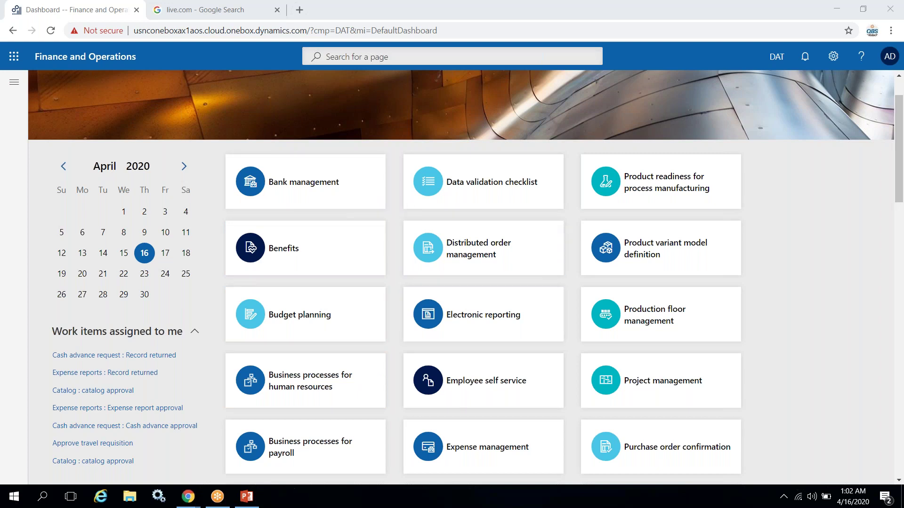
{"action": "scroll", "coordinate": [535, 445], "scroll_direction": "down", "scroll_amount": 2}
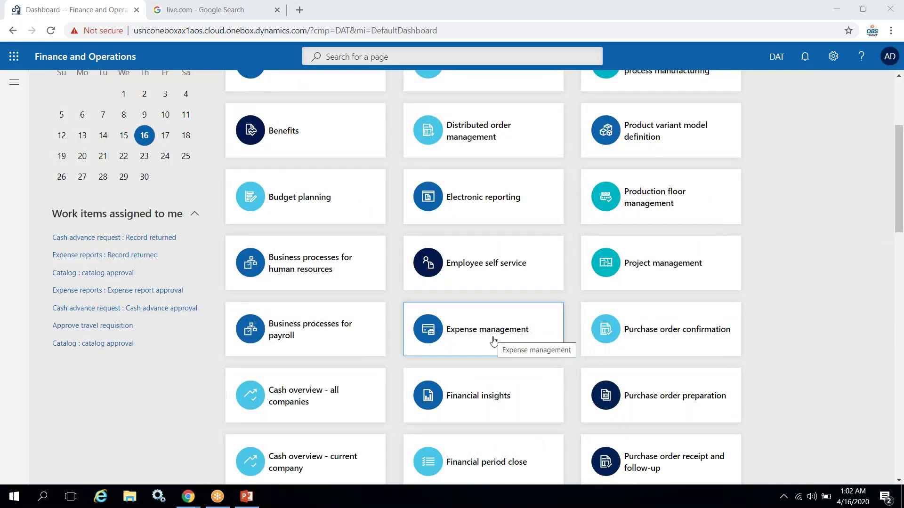
{"action": "scroll", "coordinate": [493, 343], "scroll_direction": "down", "scroll_amount": 2}
{"action": "scroll", "coordinate": [482, 371], "scroll_direction": "up", "scroll_amount": 4}
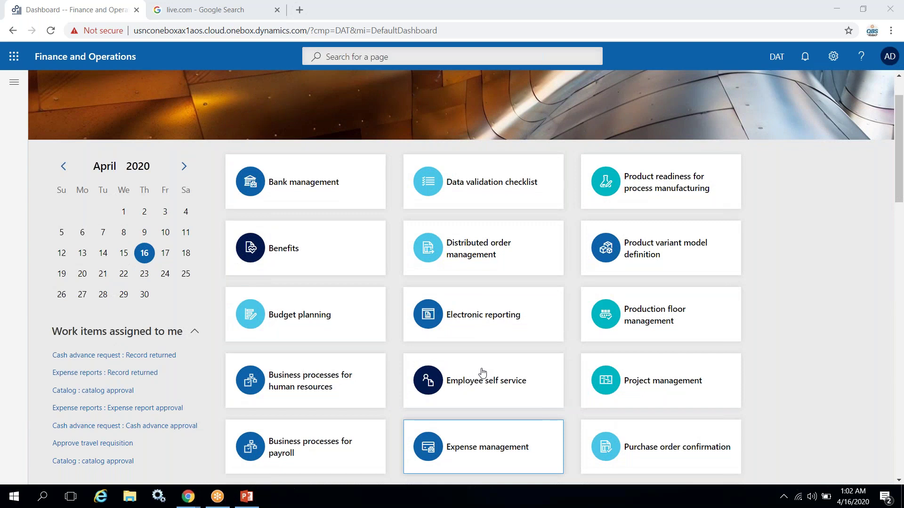
{"action": "scroll", "coordinate": [482, 373], "scroll_direction": "up", "scroll_amount": 1}
{"action": "scroll", "coordinate": [483, 373], "scroll_direction": "down", "scroll_amount": 1}
{"action": "scroll", "coordinate": [483, 373], "scroll_direction": "up", "scroll_amount": 1}
{"action": "scroll", "coordinate": [482, 373], "scroll_direction": "down", "scroll_amount": 1}
{"action": "scroll", "coordinate": [482, 372], "scroll_direction": "up", "scroll_amount": 1}
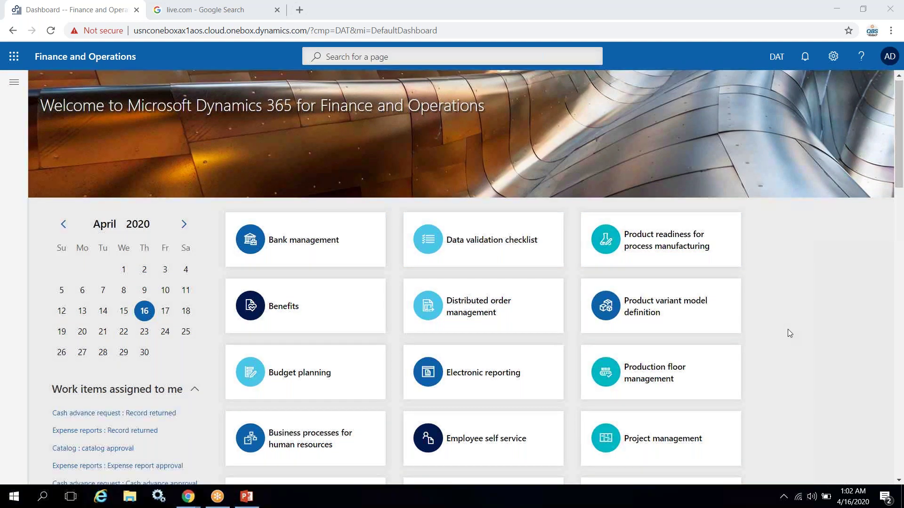
{"action": "scroll", "coordinate": [789, 333], "scroll_direction": "down", "scroll_amount": 6}
{"action": "scroll", "coordinate": [788, 333], "scroll_direction": "down", "scroll_amount": 15}
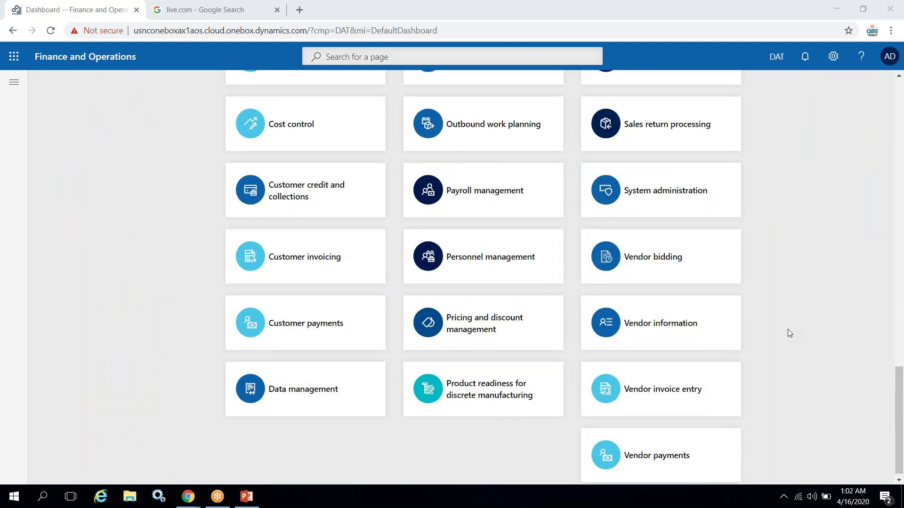
{"action": "scroll", "coordinate": [789, 333], "scroll_direction": "up", "scroll_amount": 18}
{"action": "scroll", "coordinate": [789, 333], "scroll_direction": "up", "scroll_amount": 4}
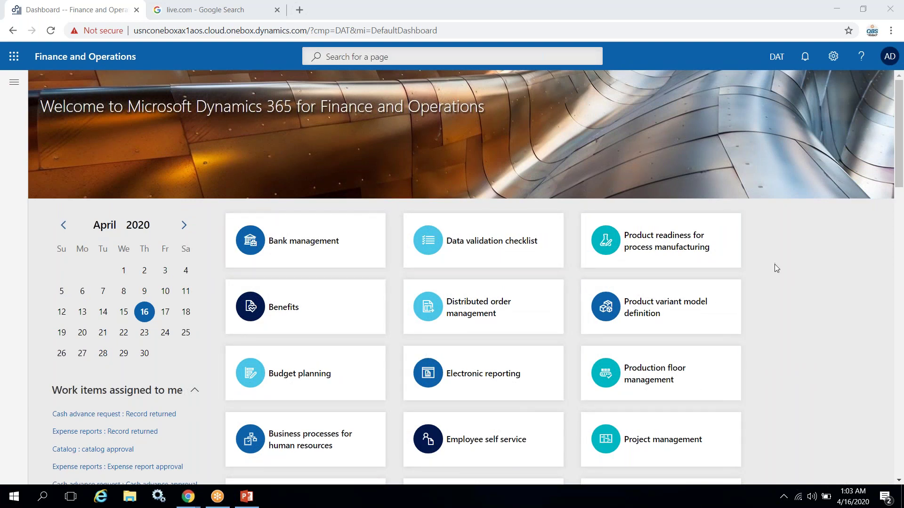
{"action": "scroll", "coordinate": [772, 268], "scroll_direction": "down", "scroll_amount": 9}
{"action": "scroll", "coordinate": [666, 303], "scroll_direction": "up", "scroll_amount": 10}
{"action": "left_click", "coordinate": [15, 85]}
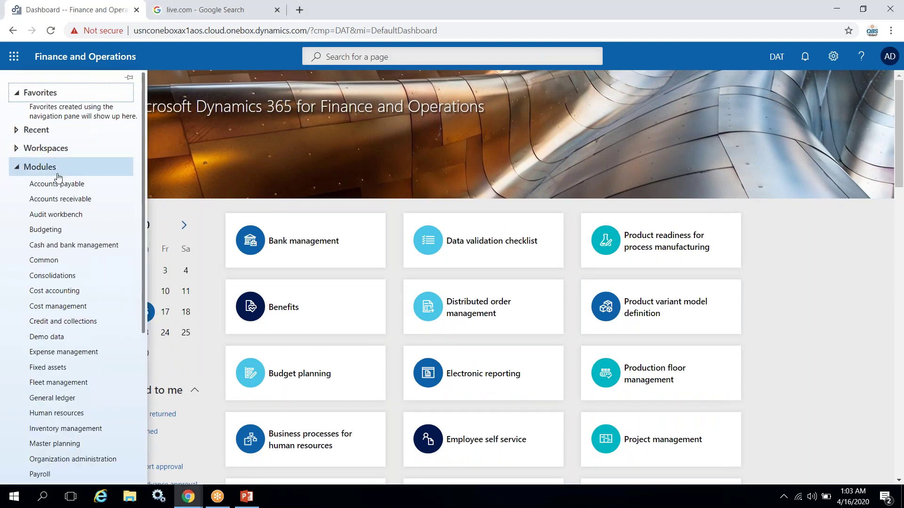
{"action": "scroll", "coordinate": [58, 176], "scroll_direction": "down", "scroll_amount": 1}
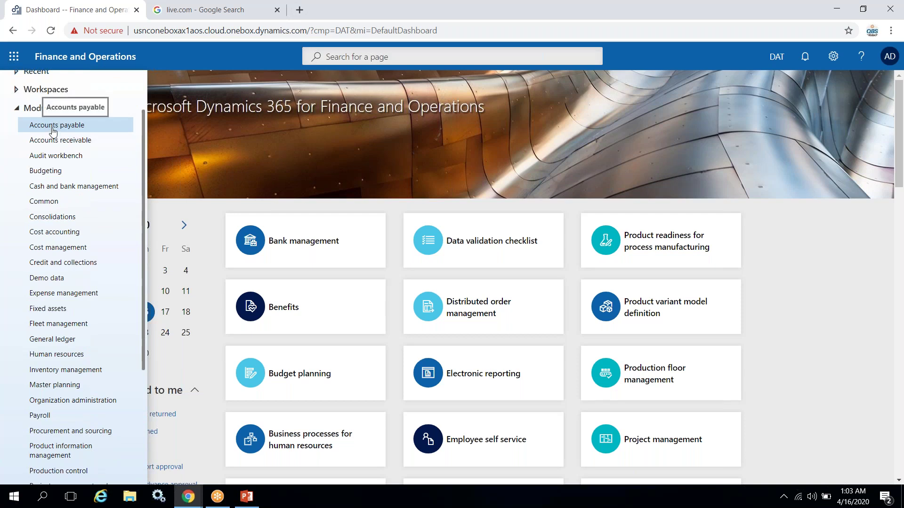
{"action": "scroll", "coordinate": [59, 140], "scroll_direction": "up", "scroll_amount": 1}
{"action": "left_click", "coordinate": [45, 148]}
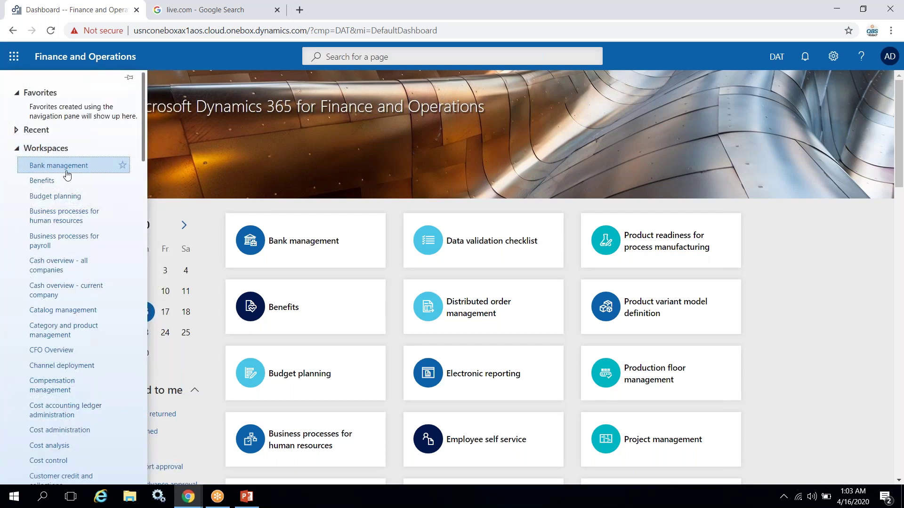
{"action": "scroll", "coordinate": [75, 230], "scroll_direction": "down", "scroll_amount": 15}
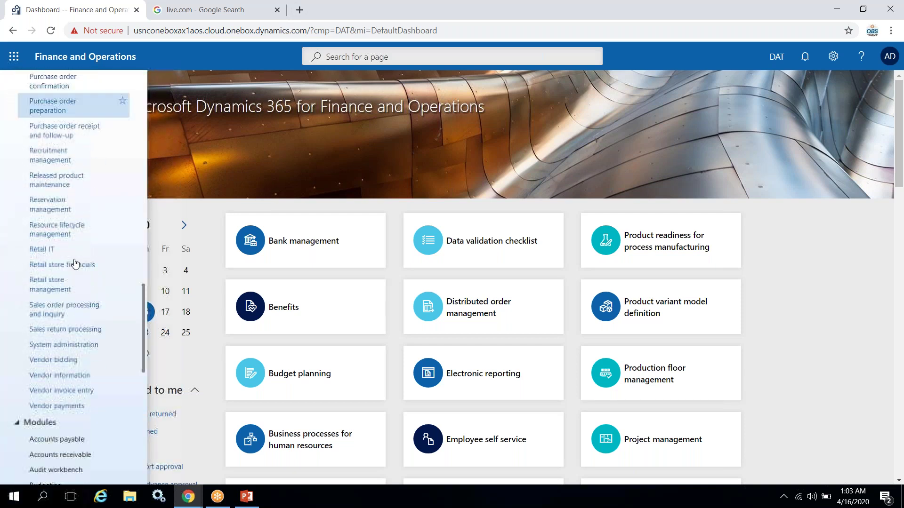
{"action": "scroll", "coordinate": [76, 264], "scroll_direction": "up", "scroll_amount": 15}
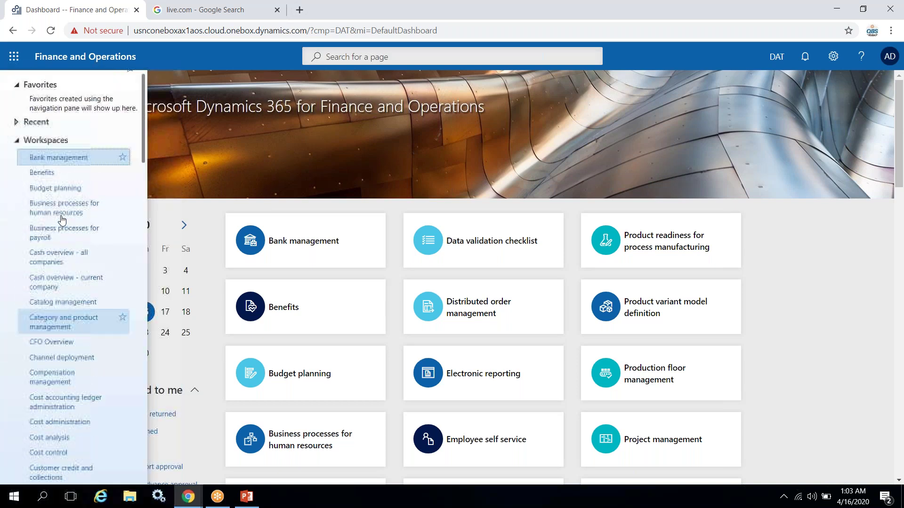
{"action": "left_click", "coordinate": [25, 154]}
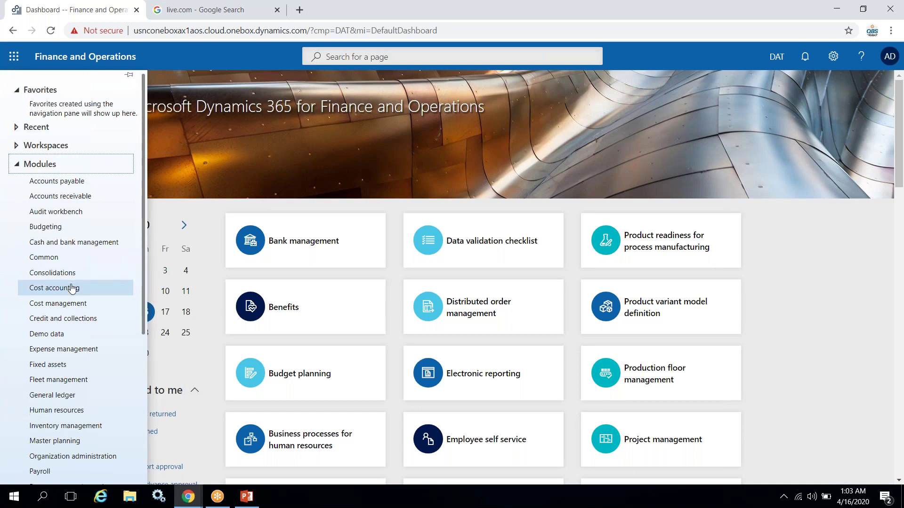
{"action": "scroll", "coordinate": [83, 242], "scroll_direction": "down", "scroll_amount": 1}
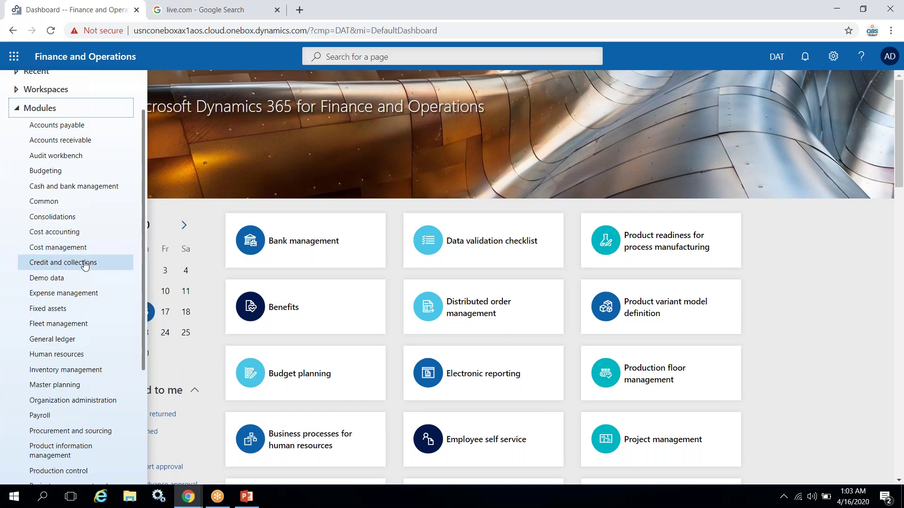
{"action": "scroll", "coordinate": [78, 292], "scroll_direction": "down", "scroll_amount": 2}
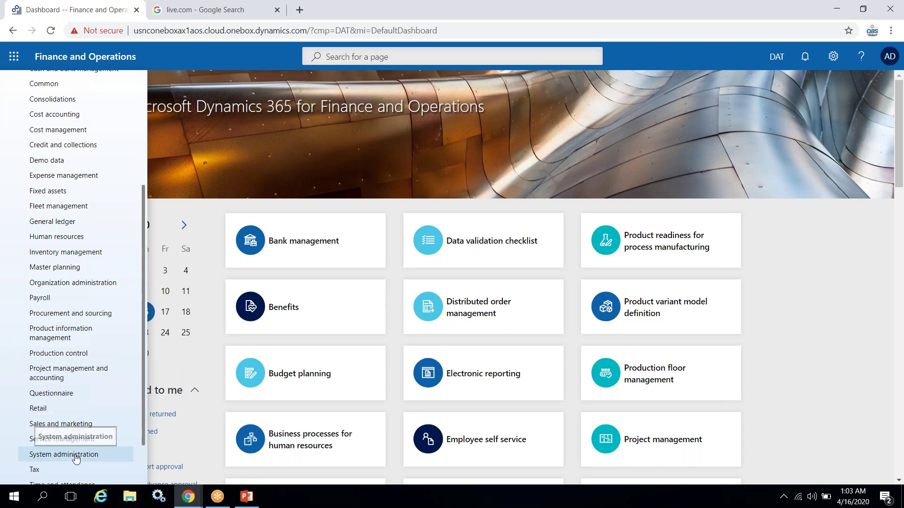
{"action": "scroll", "coordinate": [66, 459], "scroll_direction": "down", "scroll_amount": 2}
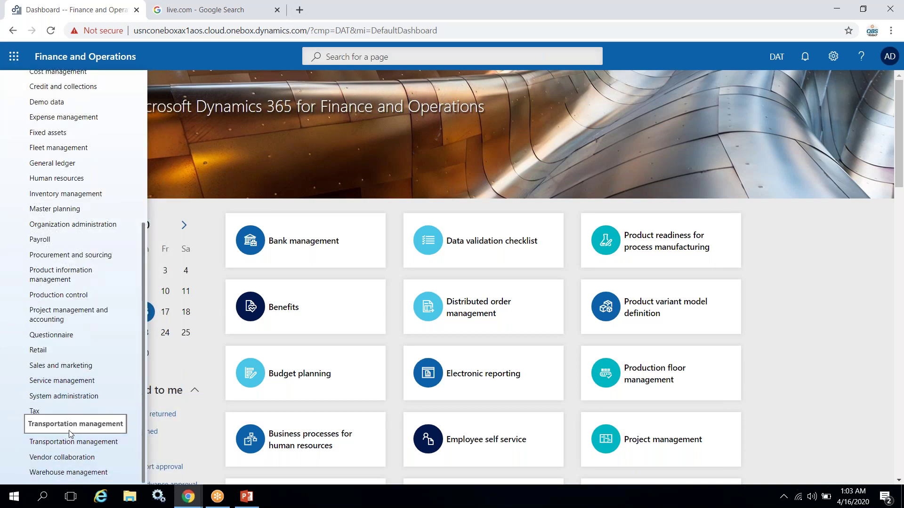
{"action": "scroll", "coordinate": [66, 226], "scroll_direction": "up", "scroll_amount": 5}
{"action": "scroll", "coordinate": [67, 212], "scroll_direction": "down", "scroll_amount": 5}
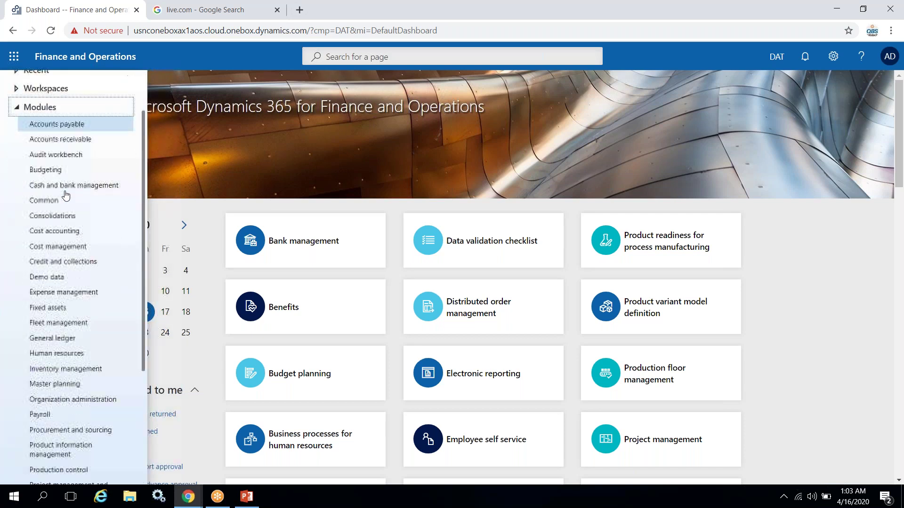
{"action": "scroll", "coordinate": [71, 225], "scroll_direction": "up", "scroll_amount": 5}
{"action": "scroll", "coordinate": [71, 225], "scroll_direction": "down", "scroll_amount": 5}
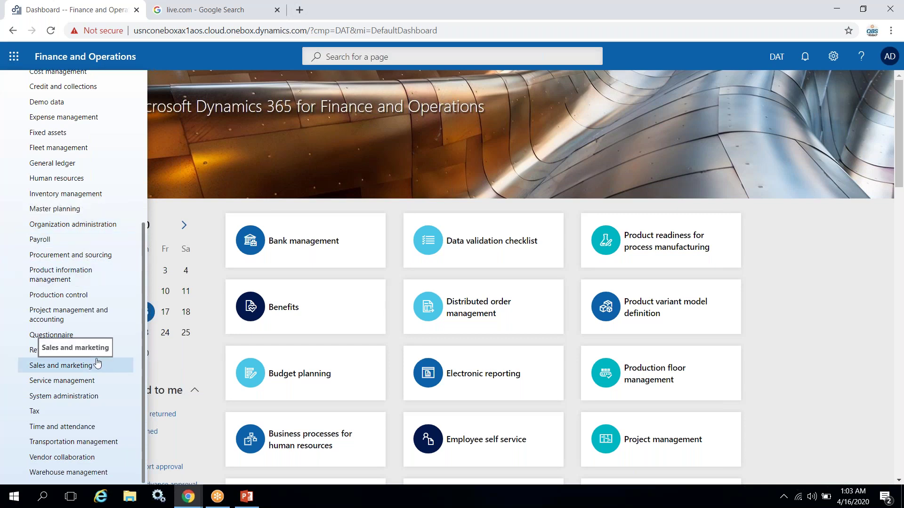
{"action": "left_click", "coordinate": [837, 273]}
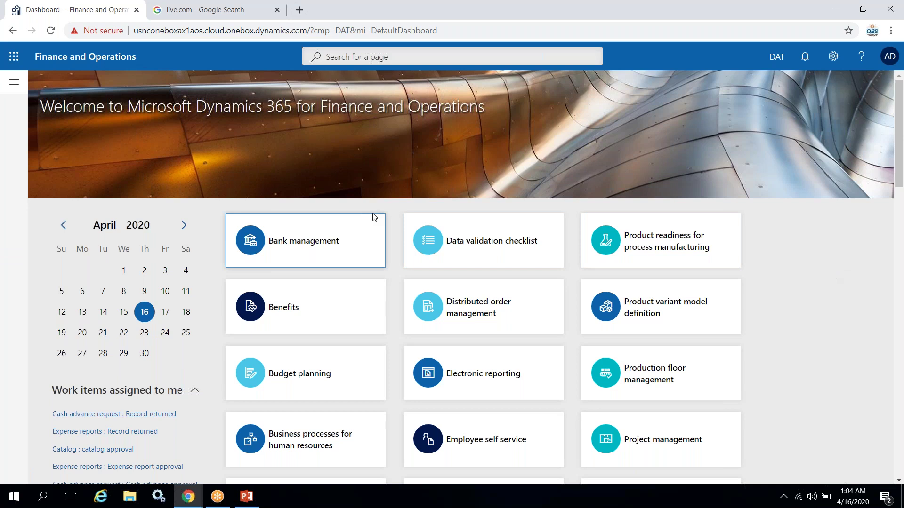
{"action": "left_click", "coordinate": [414, 21]}
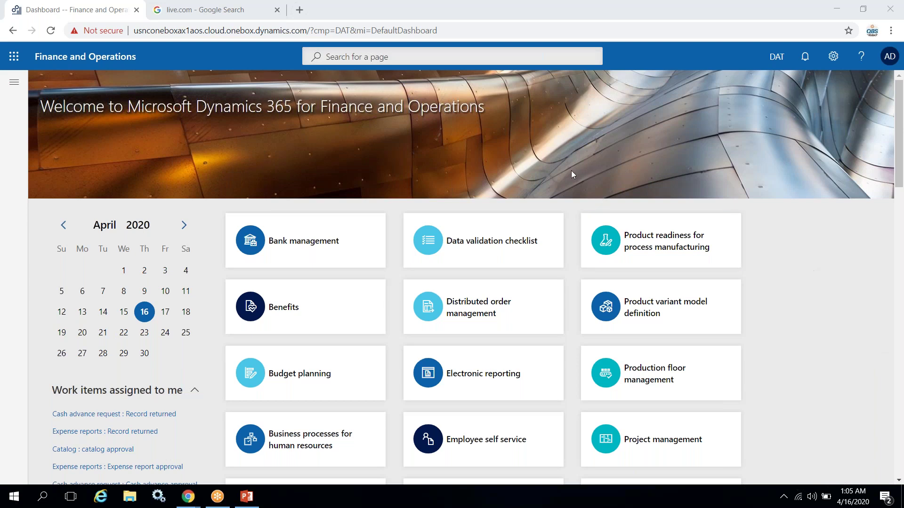
{"action": "left_click", "coordinate": [557, 142]}
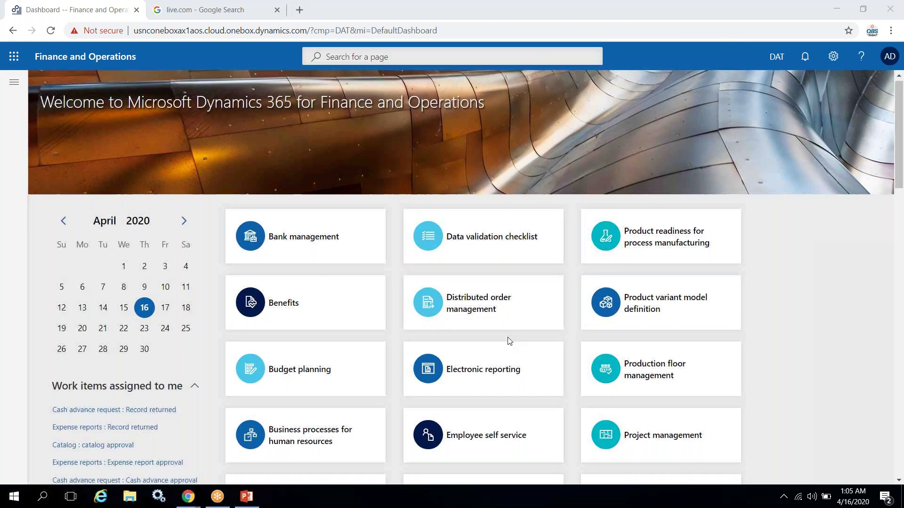
{"action": "scroll", "coordinate": [508, 341], "scroll_direction": "down", "scroll_amount": 4}
{"action": "scroll", "coordinate": [503, 335], "scroll_direction": "up", "scroll_amount": 4}
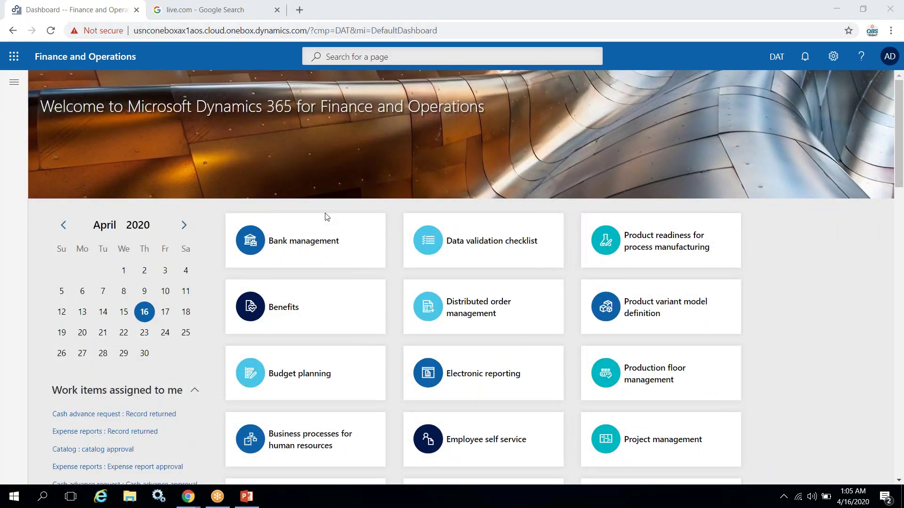
{"action": "scroll", "coordinate": [371, 256], "scroll_direction": "down", "scroll_amount": 4}
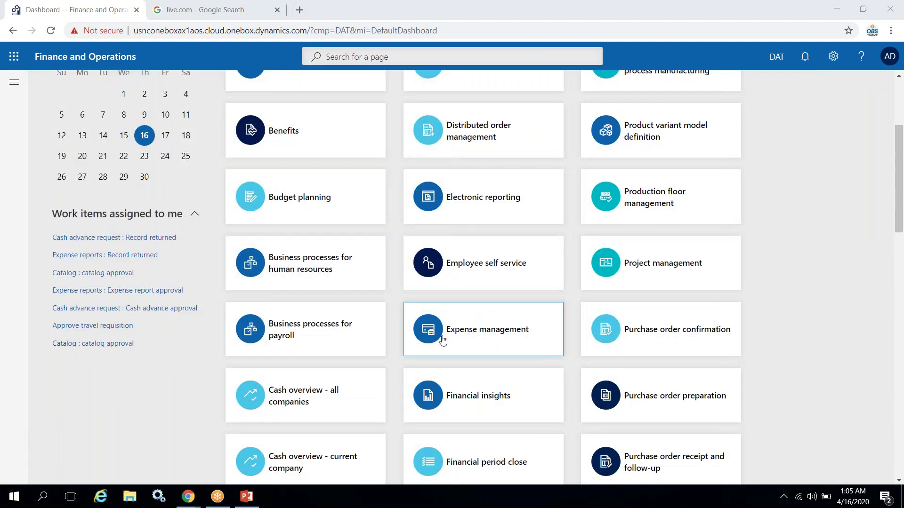
{"action": "scroll", "coordinate": [442, 340], "scroll_direction": "down", "scroll_amount": 20}
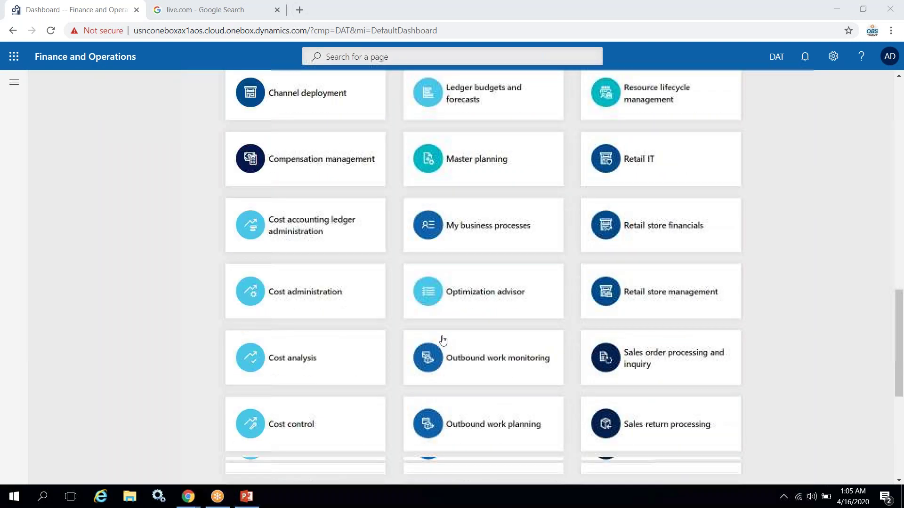
{"action": "scroll", "coordinate": [442, 340], "scroll_direction": "down", "scroll_amount": 1}
{"action": "scroll", "coordinate": [442, 340], "scroll_direction": "up", "scroll_amount": 14}
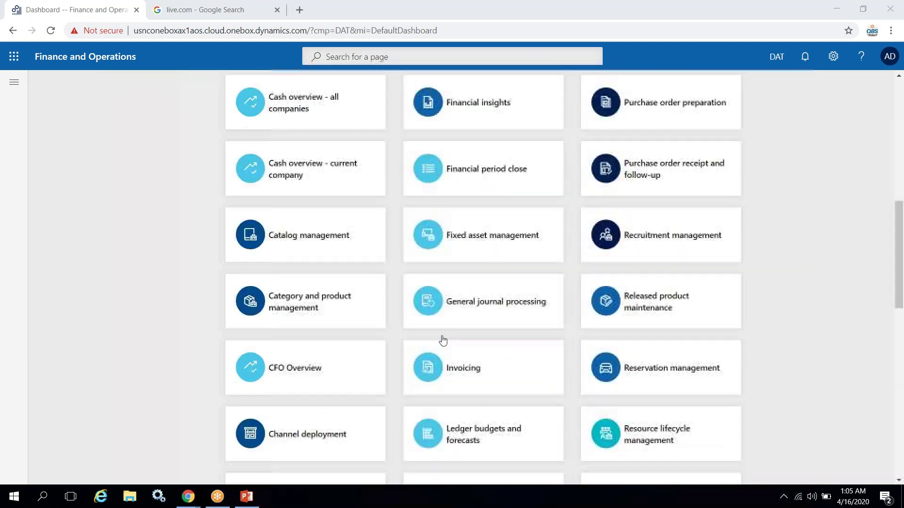
{"action": "scroll", "coordinate": [442, 340], "scroll_direction": "up", "scroll_amount": 10}
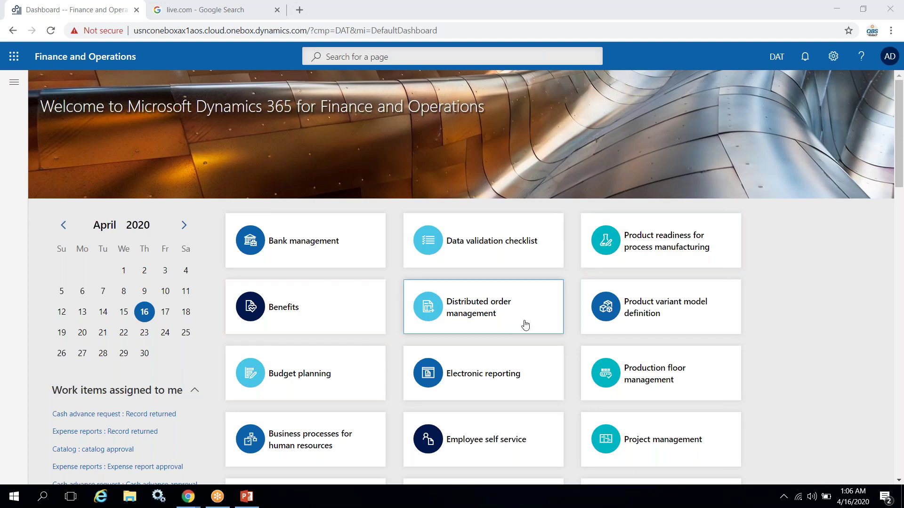
{"action": "scroll", "coordinate": [525, 325], "scroll_direction": "down", "scroll_amount": 2}
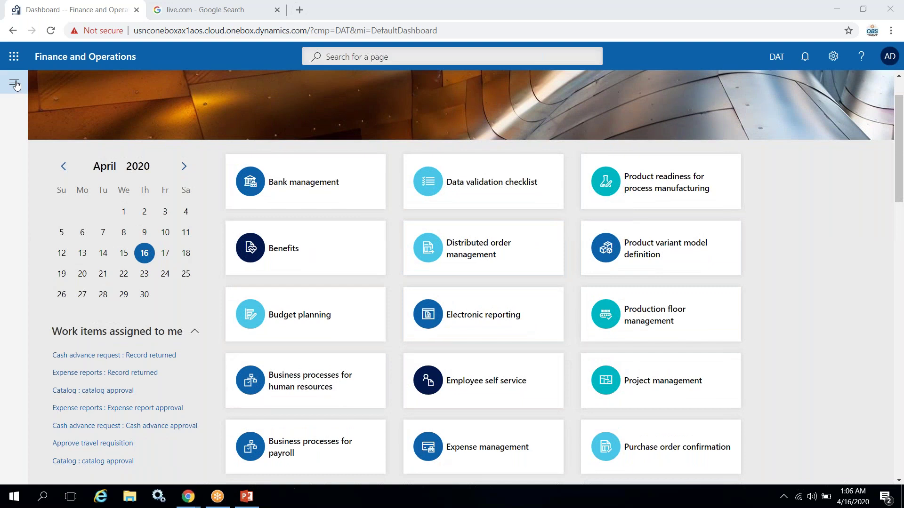
Pin the navigation pane open and scroll through its Modules list to Warehouse management
{"action": "left_click", "coordinate": [15, 82]}
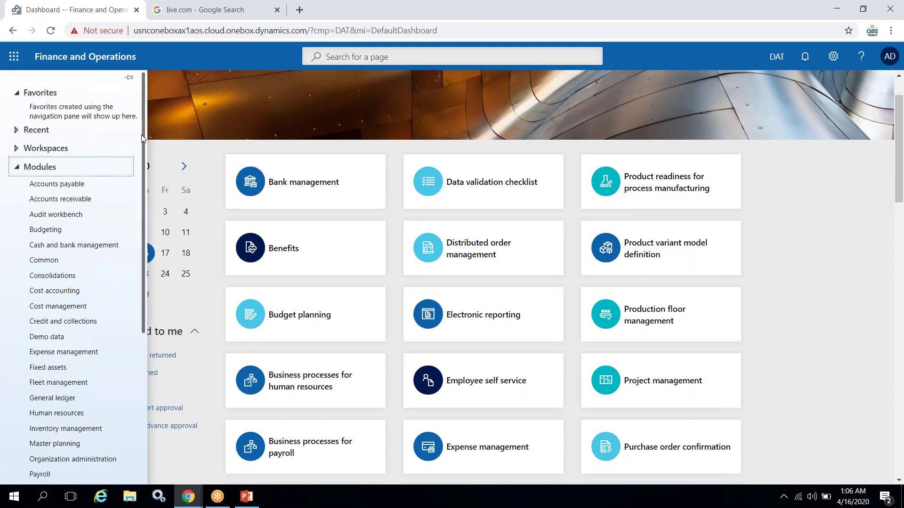
{"action": "left_click", "coordinate": [129, 77]}
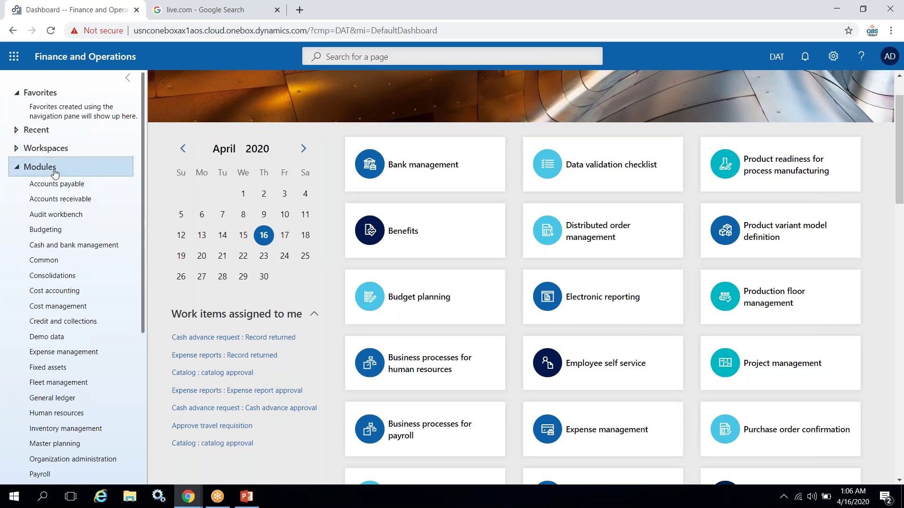
{"action": "scroll", "coordinate": [62, 186], "scroll_direction": "down", "scroll_amount": 3}
{"action": "scroll", "coordinate": [68, 179], "scroll_direction": "up", "scroll_amount": 3}
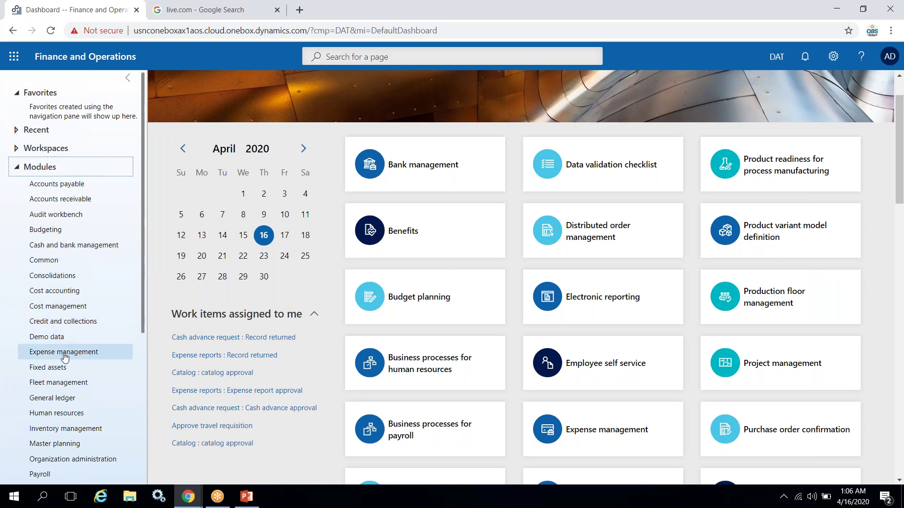
{"action": "scroll", "coordinate": [65, 358], "scroll_direction": "down", "scroll_amount": 3}
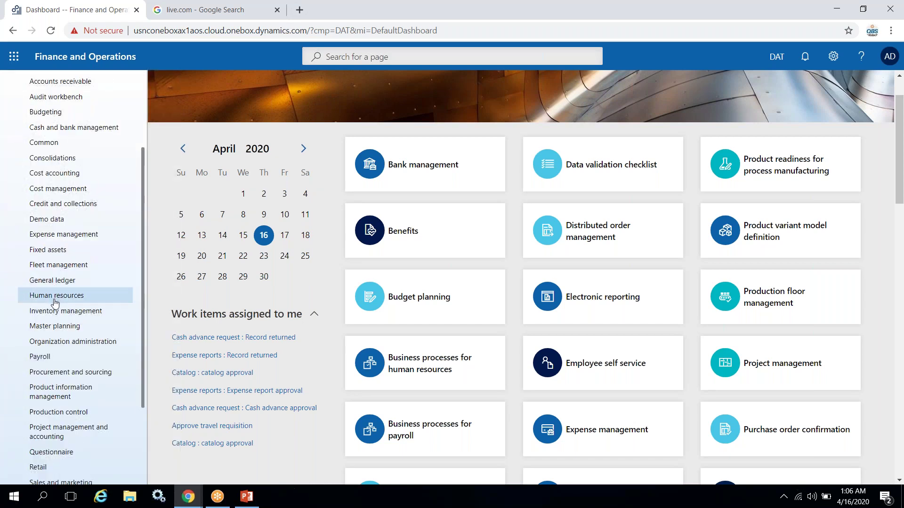
{"action": "scroll", "coordinate": [55, 335], "scroll_direction": "down", "scroll_amount": 3}
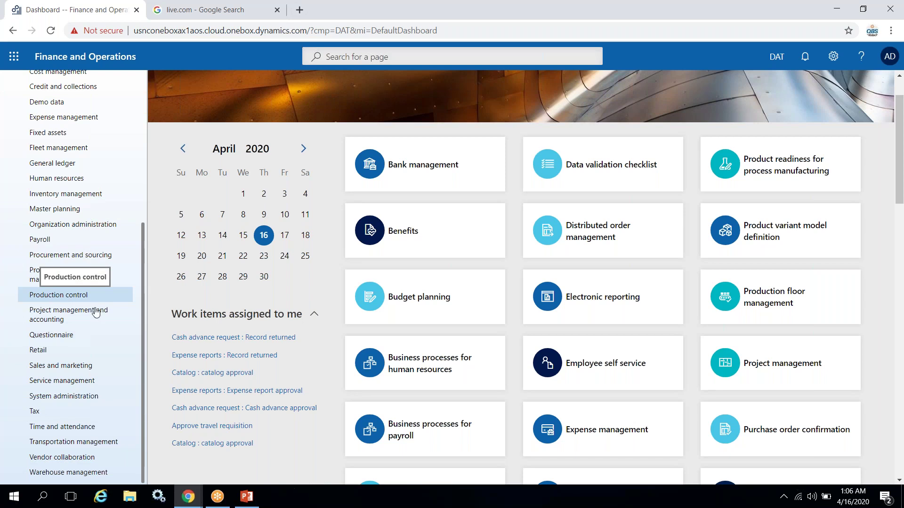
{"action": "left_click_drag", "start_coordinate": [78, 389], "coordinate": [48, 368]}
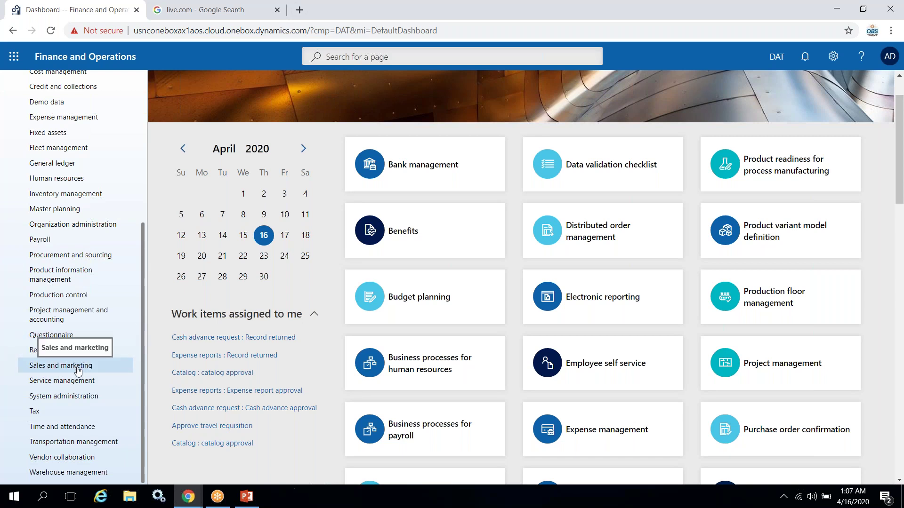
{"action": "left_click", "coordinate": [78, 370]}
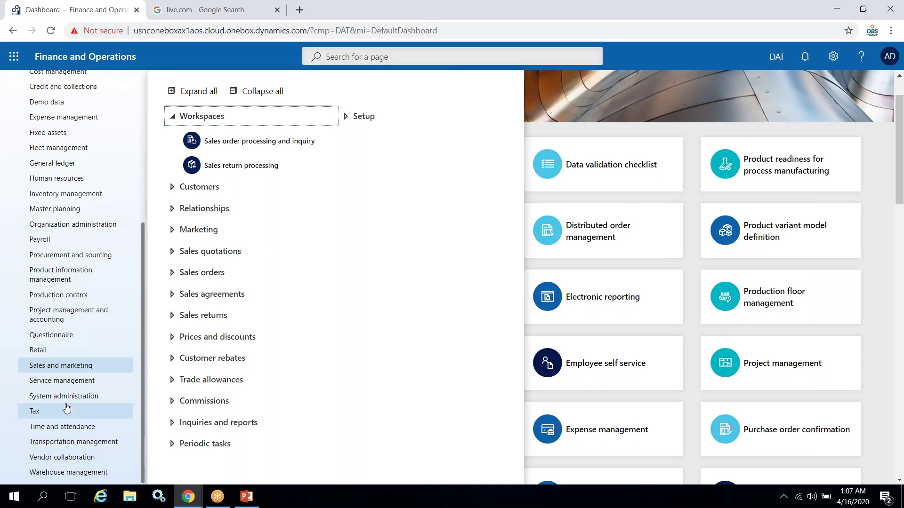
{"action": "scroll", "coordinate": [61, 278], "scroll_direction": "up", "scroll_amount": 5}
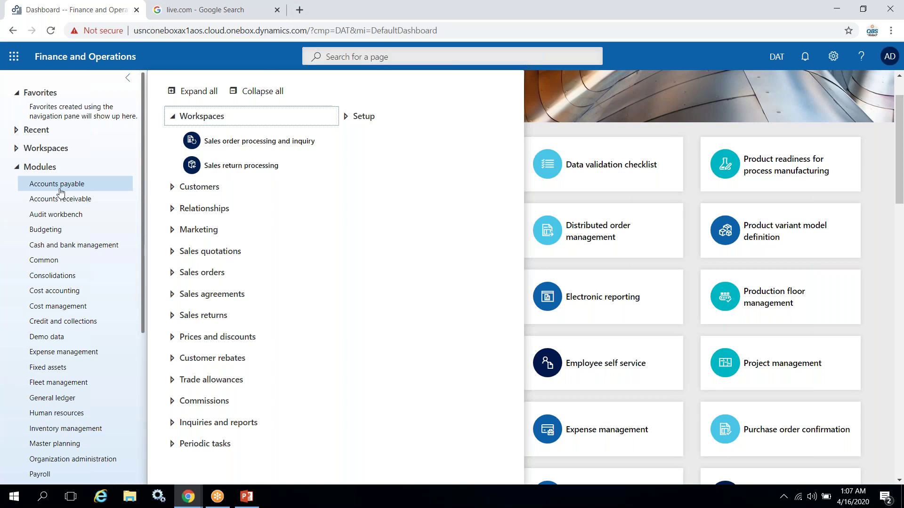
{"action": "scroll", "coordinate": [73, 358], "scroll_direction": "down", "scroll_amount": 5}
{"action": "scroll", "coordinate": [74, 419], "scroll_direction": "up", "scroll_amount": 5}
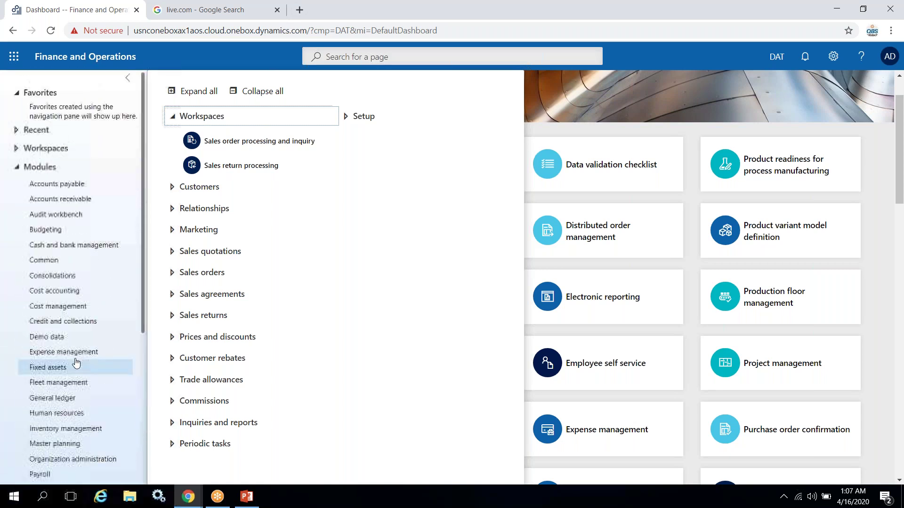
{"action": "scroll", "coordinate": [75, 363], "scroll_direction": "down", "scroll_amount": 4}
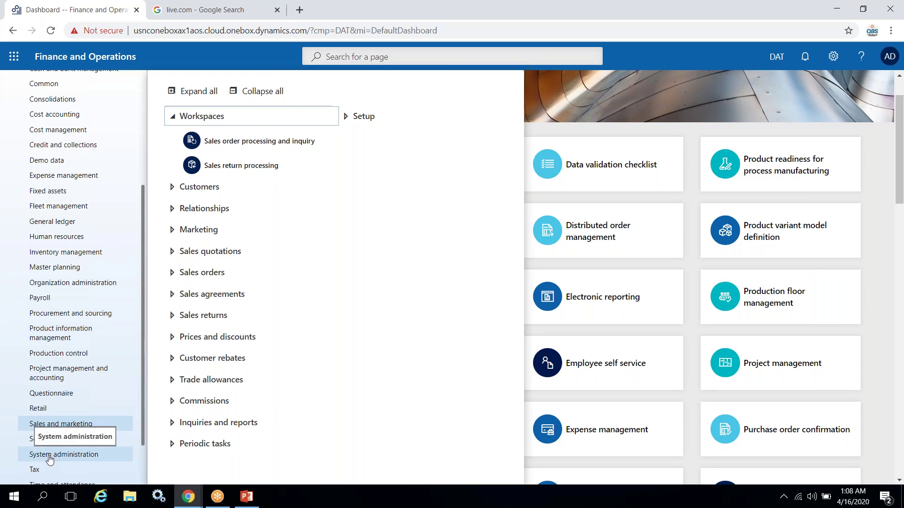
Open System administration with all groups expanded, scrolling across Users, Security, Workflow and Setup
{"action": "left_click", "coordinate": [70, 283]}
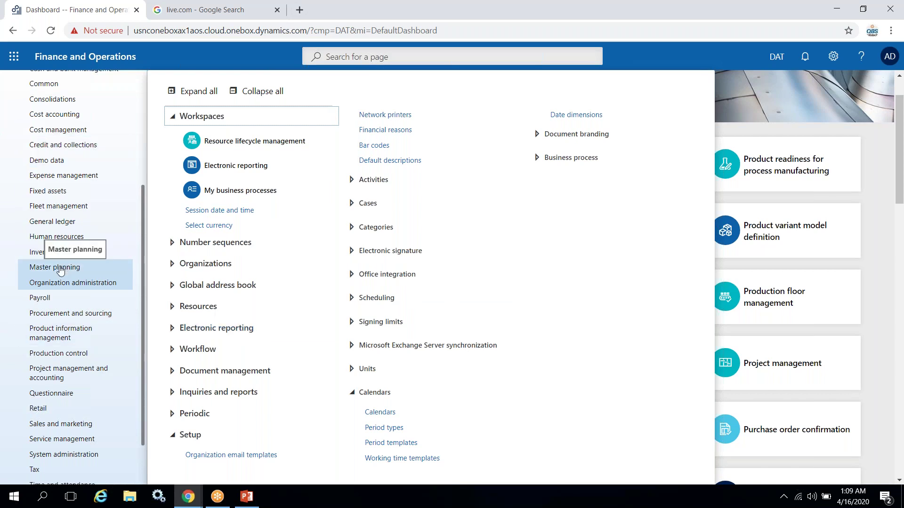
{"action": "left_click", "coordinate": [76, 456]}
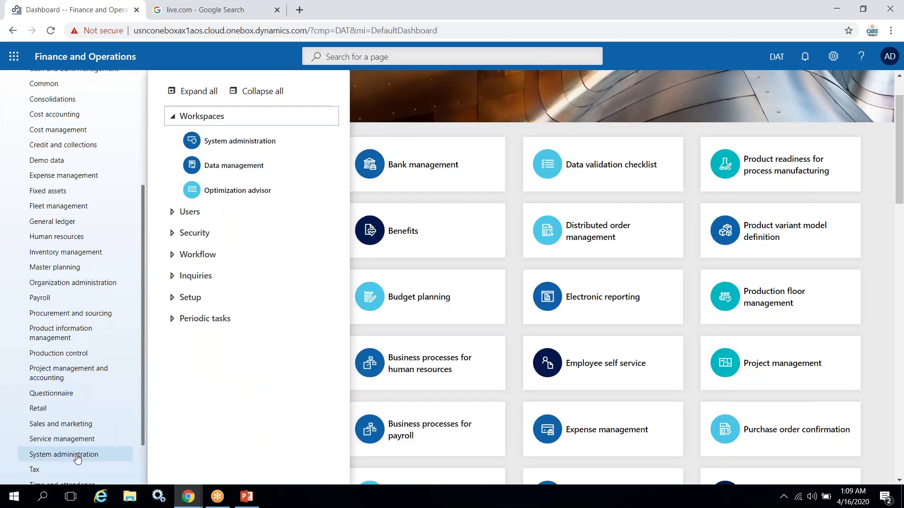
{"action": "left_click", "coordinate": [196, 93]}
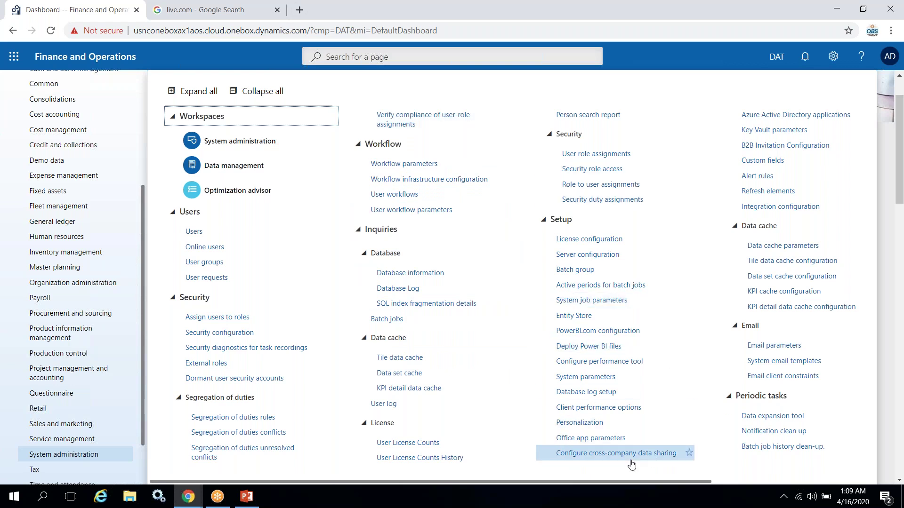
{"action": "left_click_drag", "start_coordinate": [529, 485], "coordinate": [652, 481]}
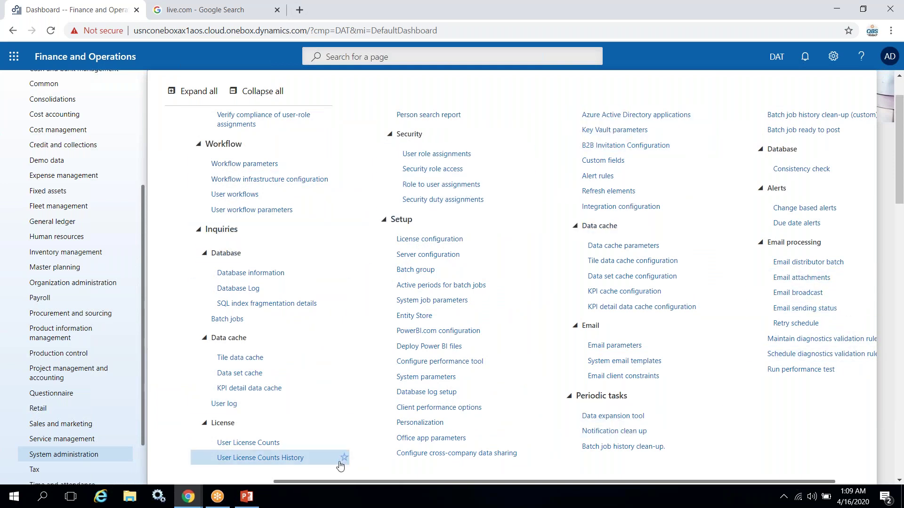
{"action": "left_click", "coordinate": [348, 486]}
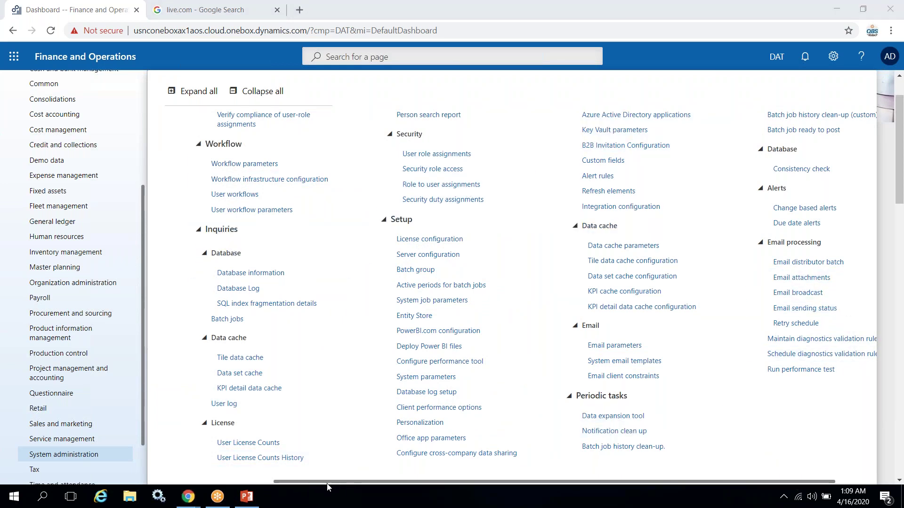
{"action": "left_click_drag", "start_coordinate": [314, 482], "coordinate": [173, 470]}
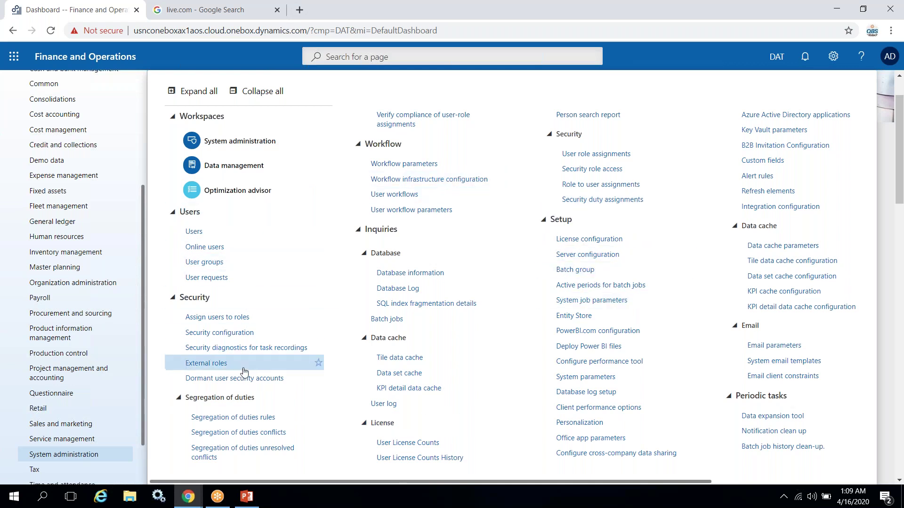
Open Organization administration and expand its Number sequences, Organizations and Calendars groups
{"action": "left_click", "coordinate": [69, 287]}
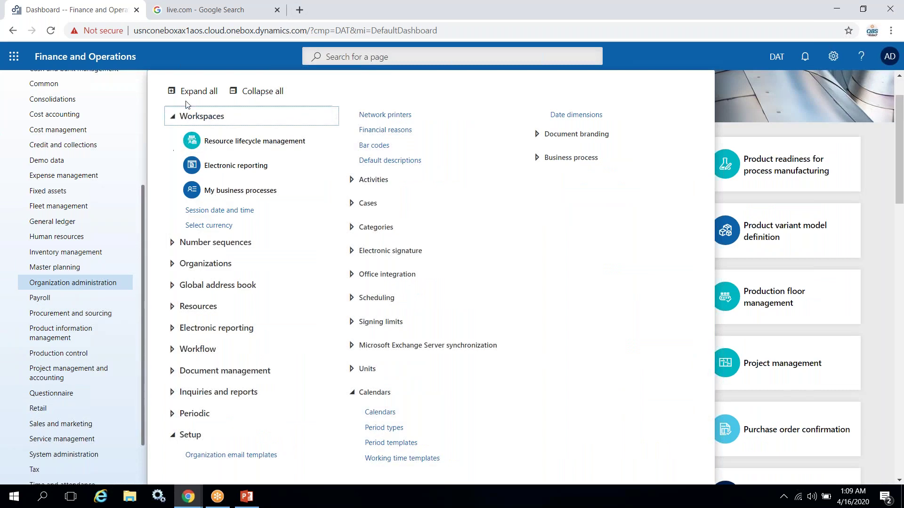
{"action": "left_click", "coordinate": [193, 92]}
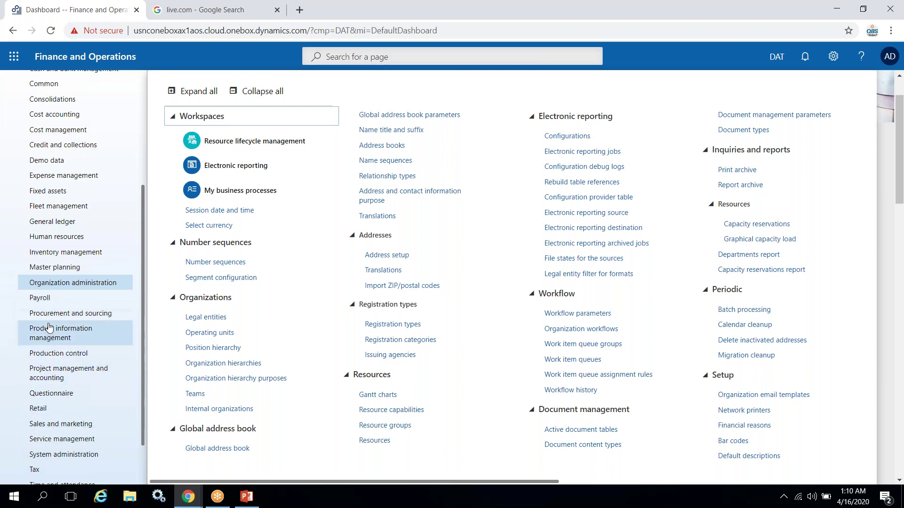
Scroll the module list, then bring the PowerPoint GUI/DEVELOPMENT/AOT/SQL Server slide forward
{"action": "scroll", "coordinate": [52, 348], "scroll_direction": "up", "scroll_amount": 4}
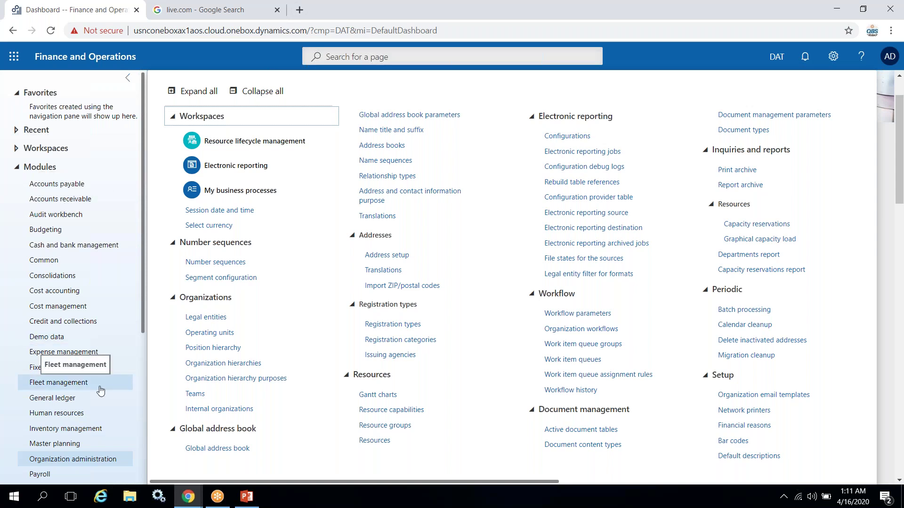
{"action": "scroll", "coordinate": [100, 391], "scroll_direction": "down", "scroll_amount": 5}
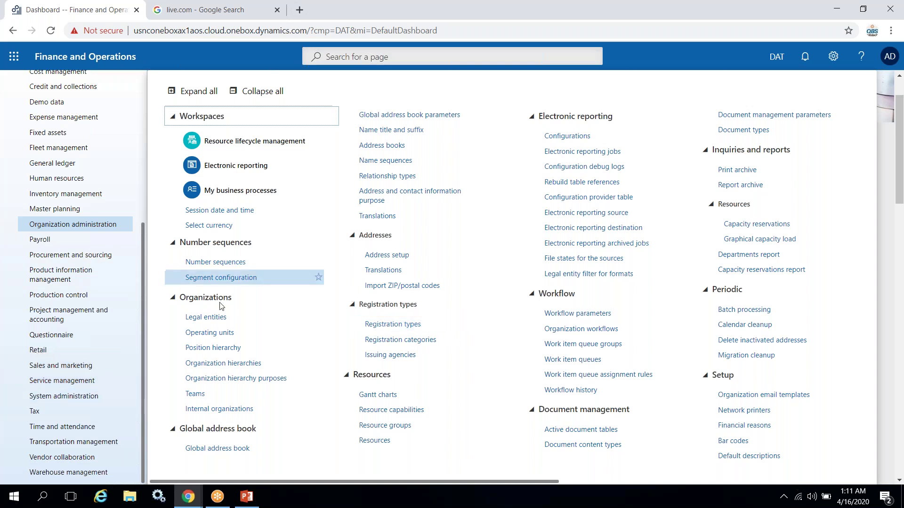
{"action": "left_click", "coordinate": [248, 500]}
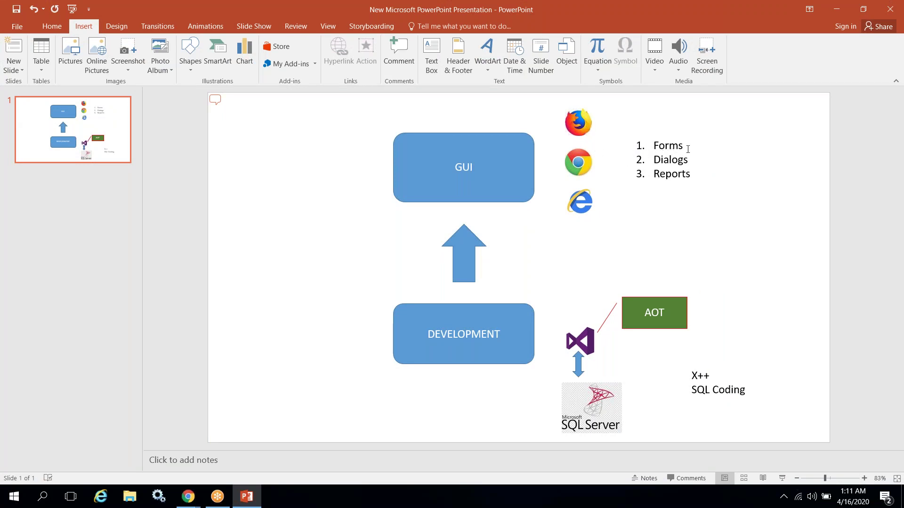
Leave the architecture slide and return to the Chrome Finance and Operations window
{"action": "left_click", "coordinate": [658, 144]}
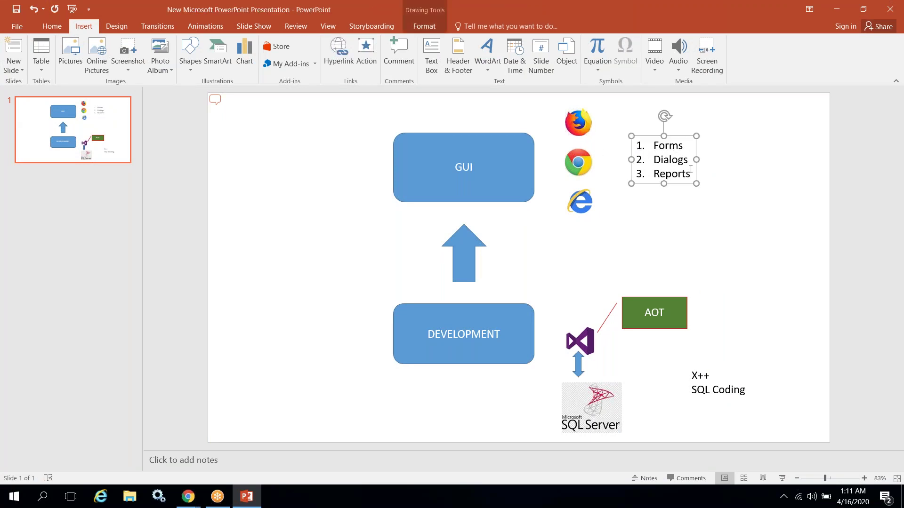
{"action": "left_click", "coordinate": [714, 166]}
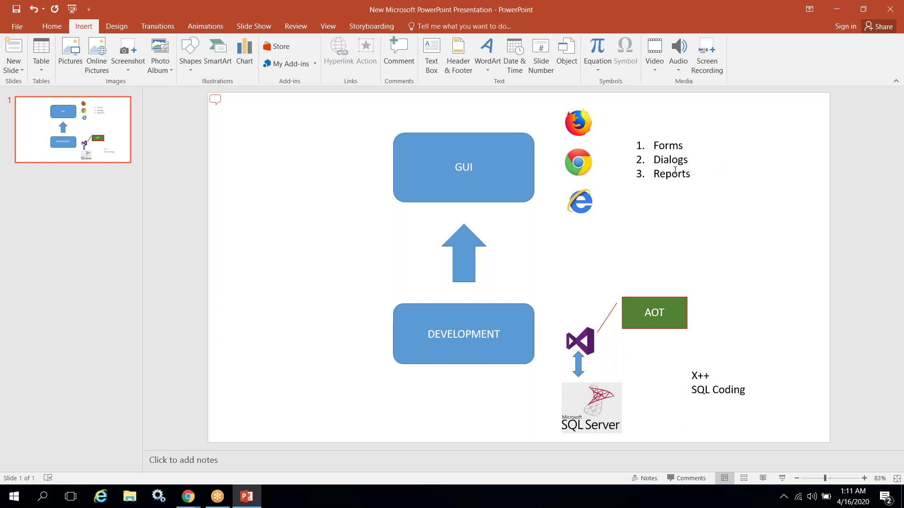
{"action": "left_click", "coordinate": [189, 500]}
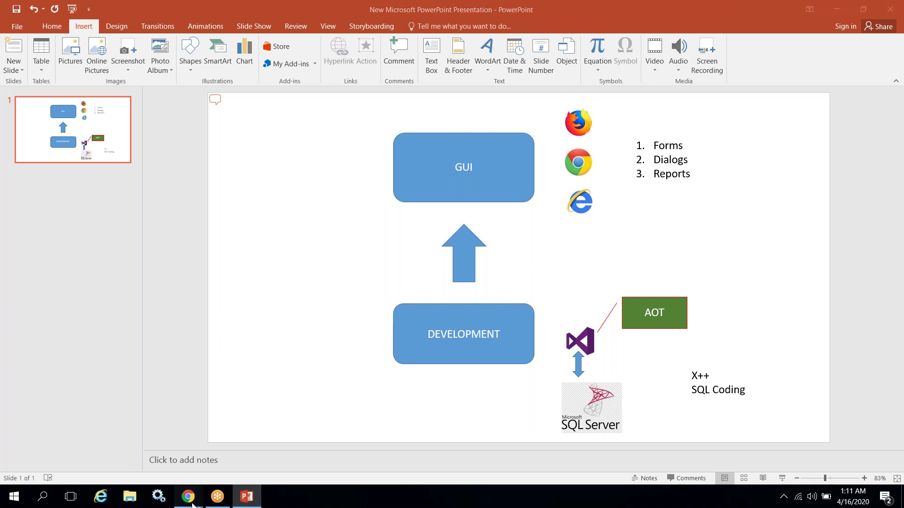
{"action": "left_click", "coordinate": [252, 447]}
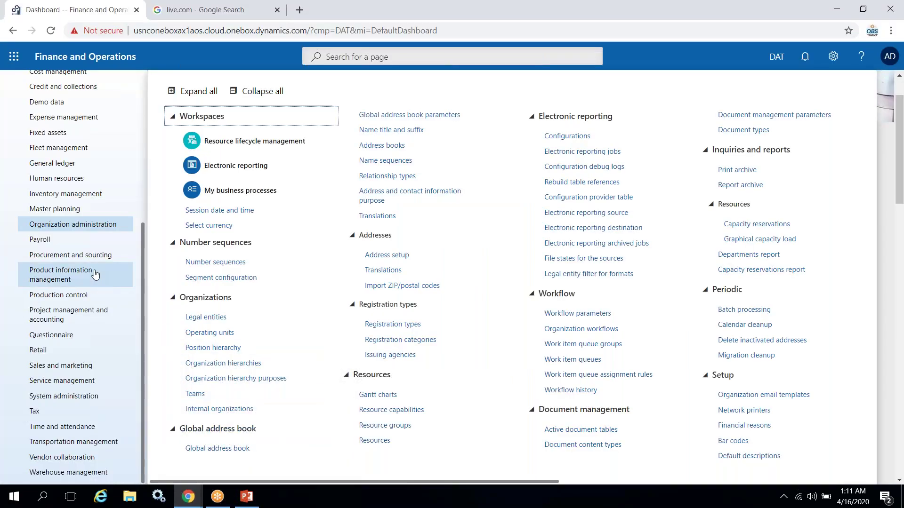
Open the Human resources module menu and expand all its groups
{"action": "scroll", "coordinate": [100, 295], "scroll_direction": "up", "scroll_amount": 5}
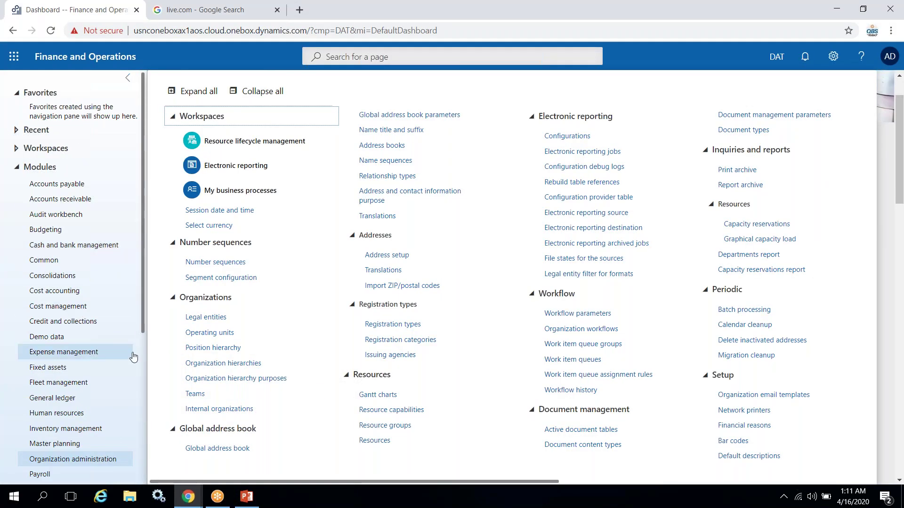
{"action": "scroll", "coordinate": [108, 342], "scroll_direction": "down", "scroll_amount": 4}
{"action": "left_click_drag", "start_coordinate": [69, 236], "coordinate": [80, 276]}
{"action": "scroll", "coordinate": [80, 276], "scroll_direction": "up", "scroll_amount": 3}
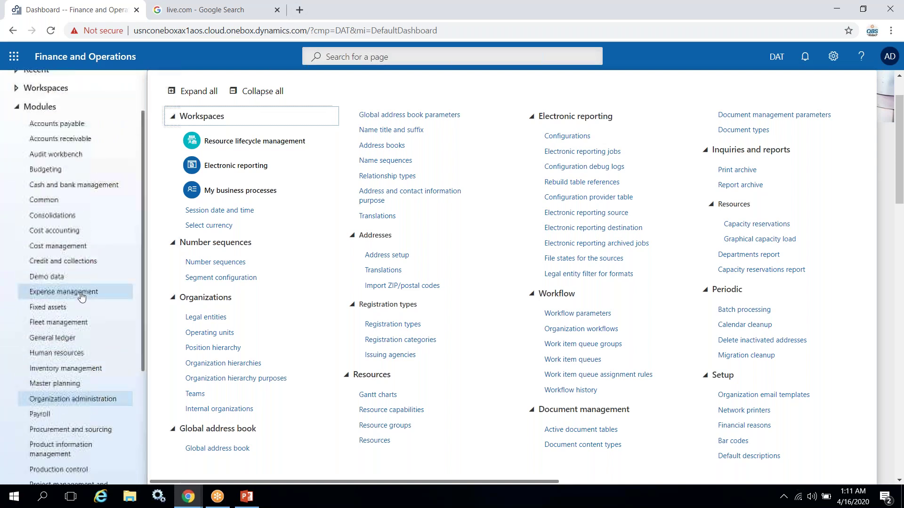
{"action": "left_click", "coordinate": [64, 360]}
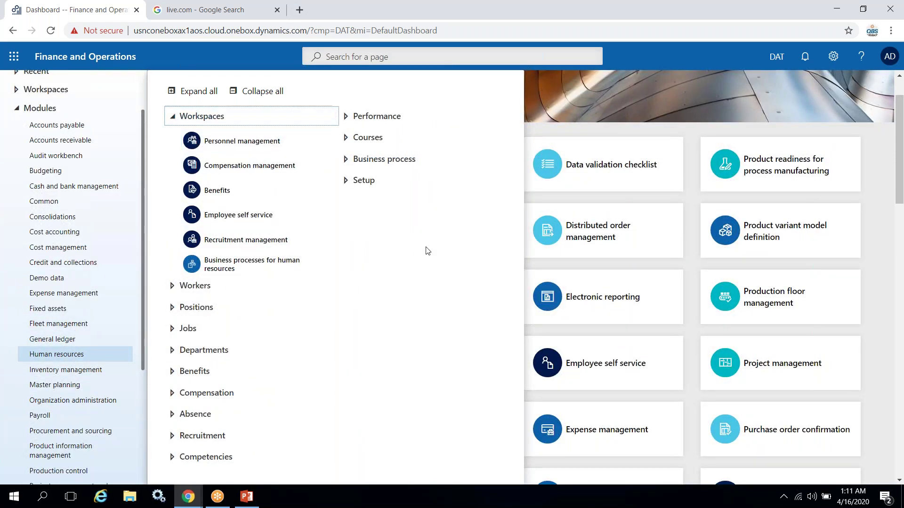
{"action": "left_click", "coordinate": [61, 356]}
{"action": "left_click", "coordinate": [205, 93]}
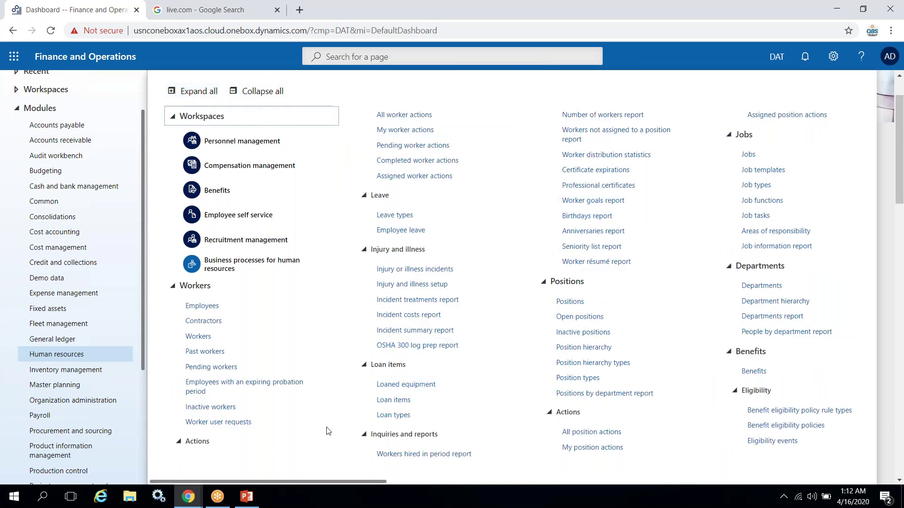
Collapse and re-expand the Human resources groups, checking Workspaces, ending fully expanded
{"action": "mouse_move", "coordinate": [323, 482]}
{"action": "left_mouse_down"}
{"action": "mouse_move", "coordinate": [803, 471]}
{"action": "mouse_move", "coordinate": [317, 470]}
{"action": "left_mouse_up"}
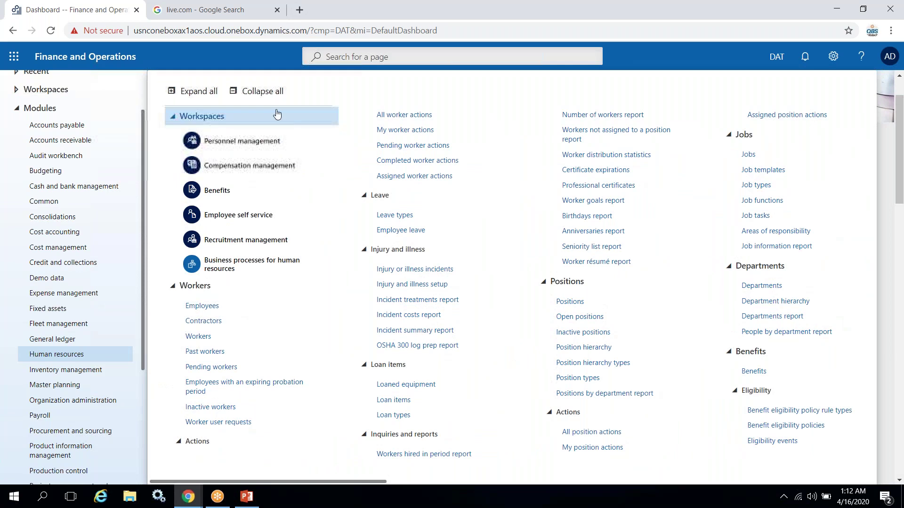
{"action": "left_click", "coordinate": [275, 93]}
{"action": "left_click", "coordinate": [200, 95]}
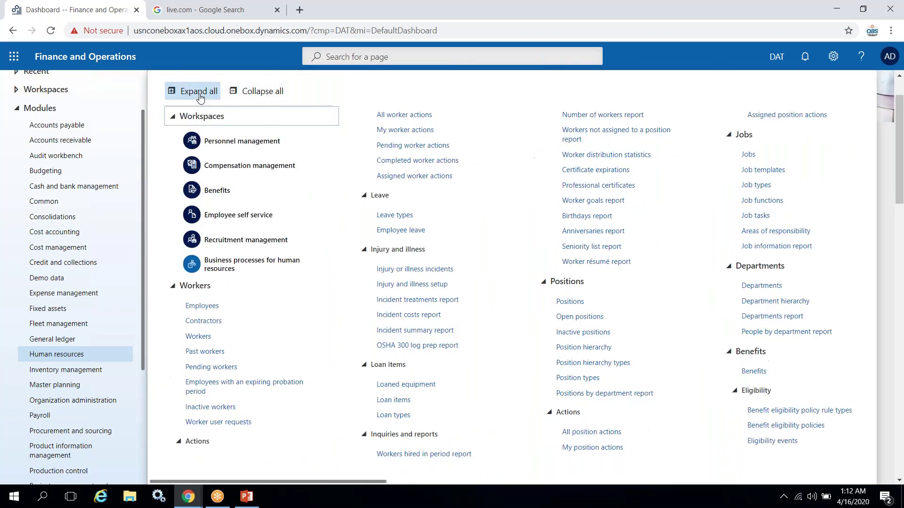
{"action": "left_click", "coordinate": [245, 93]}
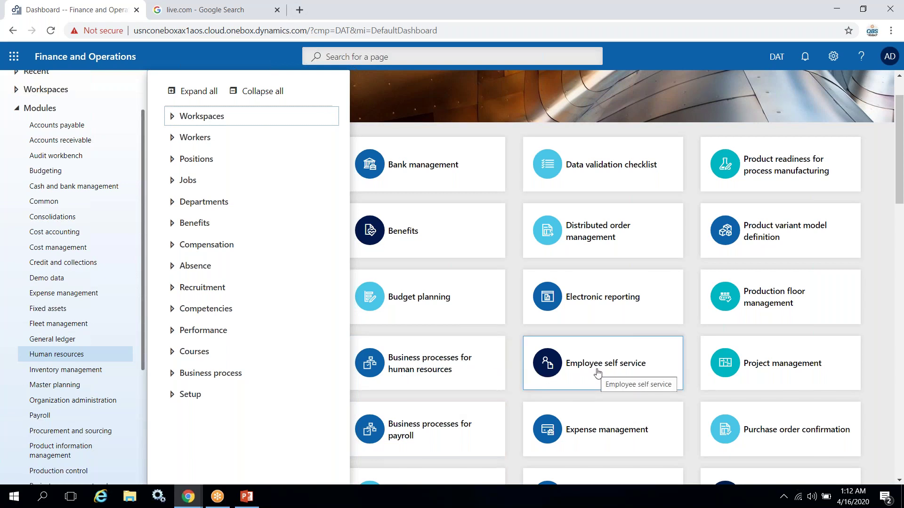
{"action": "left_click", "coordinate": [210, 117]}
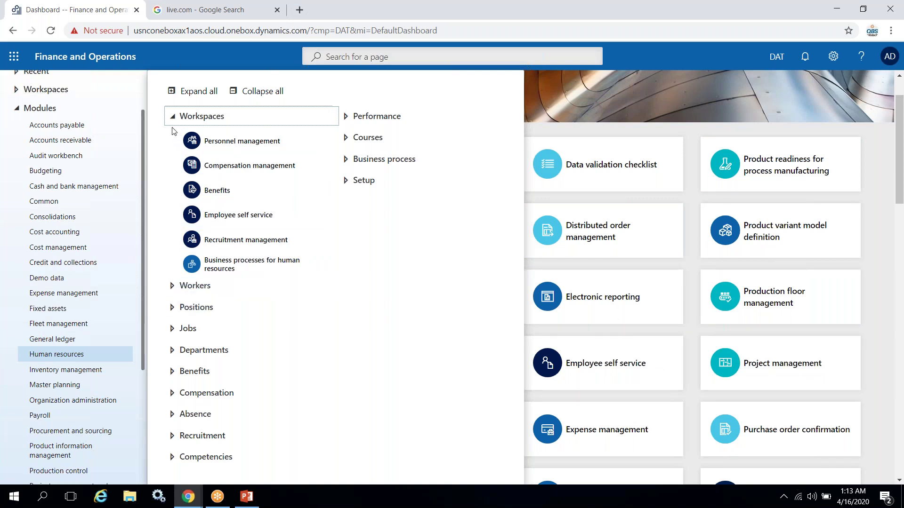
{"action": "left_click", "coordinate": [226, 117]}
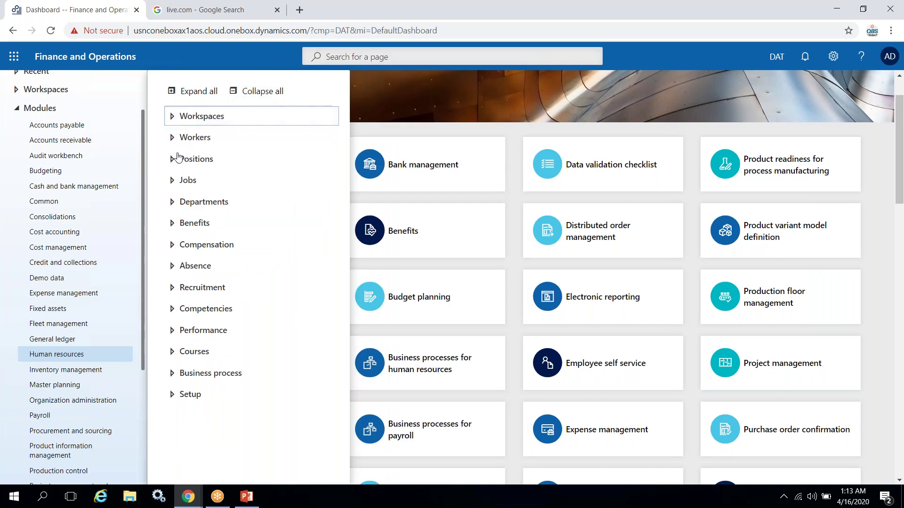
{"action": "left_click", "coordinate": [197, 92]}
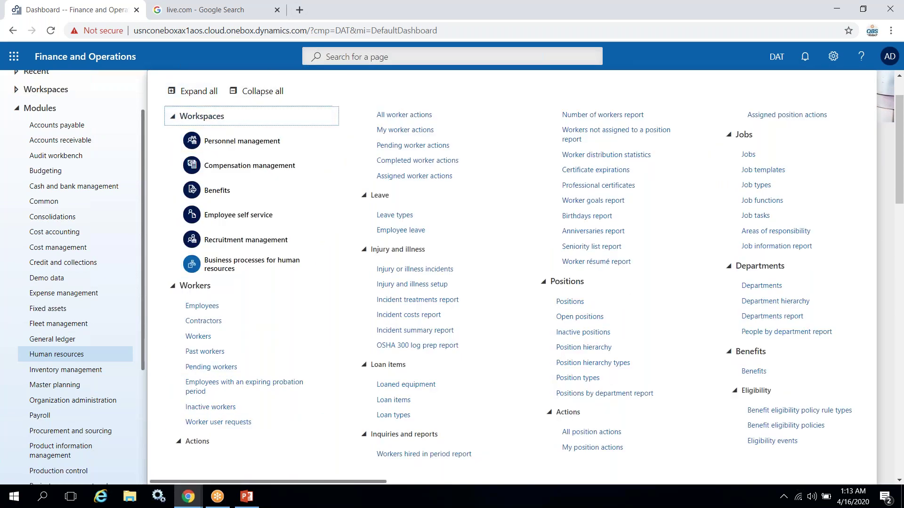
Scroll the Human resources menu right to reveal Courses, Business process and Setup groups
{"action": "left_click_drag", "start_coordinate": [271, 481], "coordinate": [766, 472]}
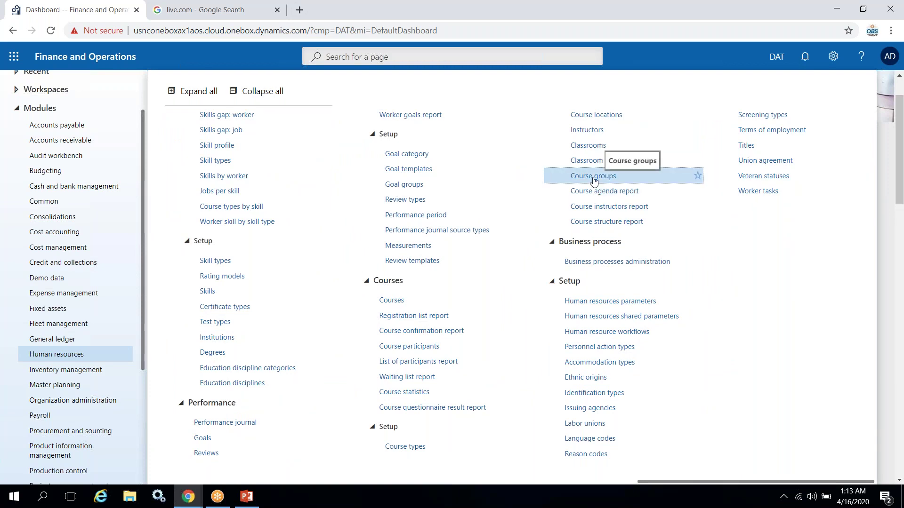
Open the Course groups page and hide the navigation pane to widen it
{"action": "left_click", "coordinate": [593, 177]}
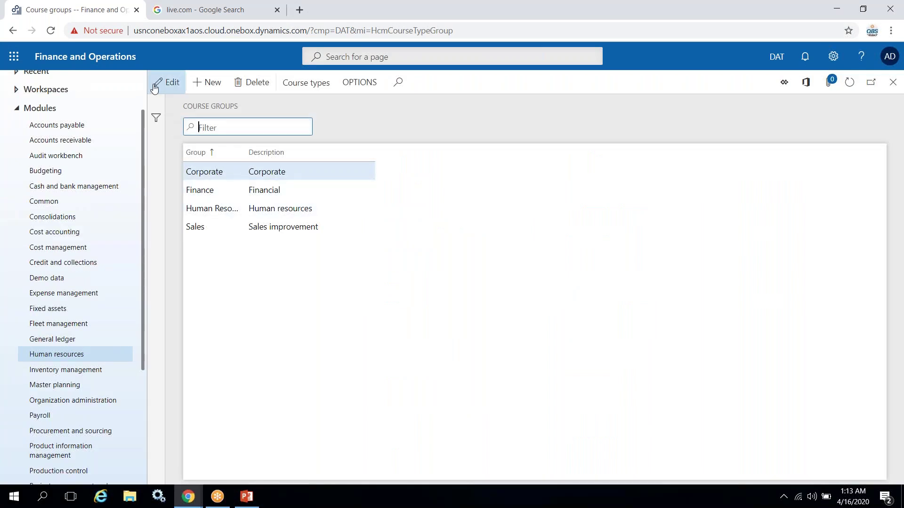
{"action": "left_click", "coordinate": [97, 107]}
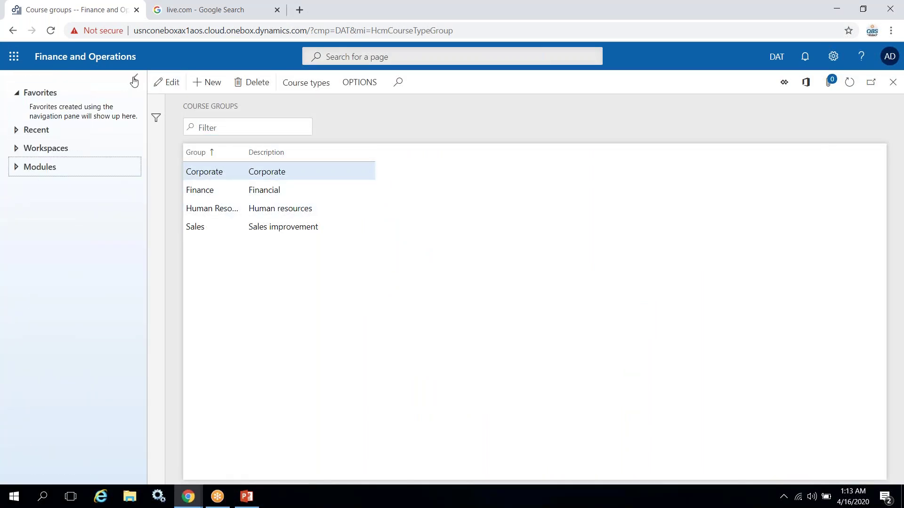
{"action": "left_click", "coordinate": [135, 78]}
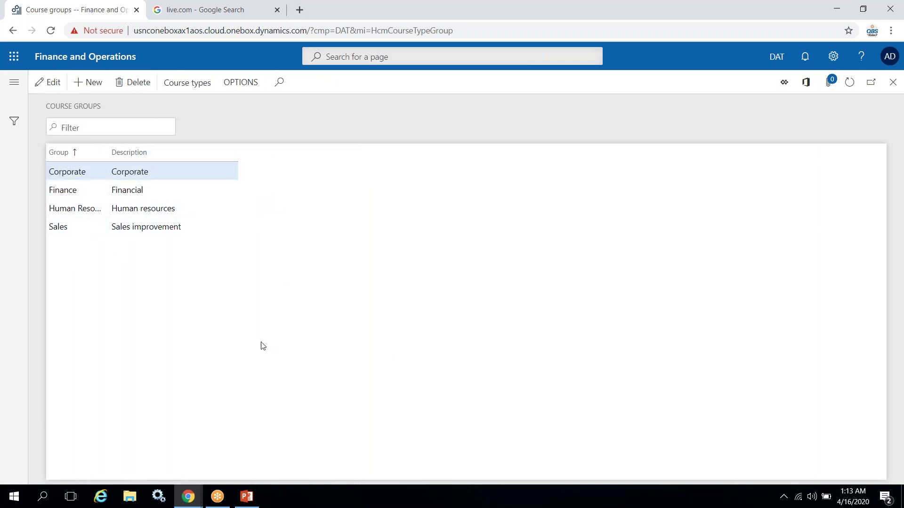
Put Course groups in edit mode, select Finance, and view its course types
{"action": "left_click", "coordinate": [48, 82]}
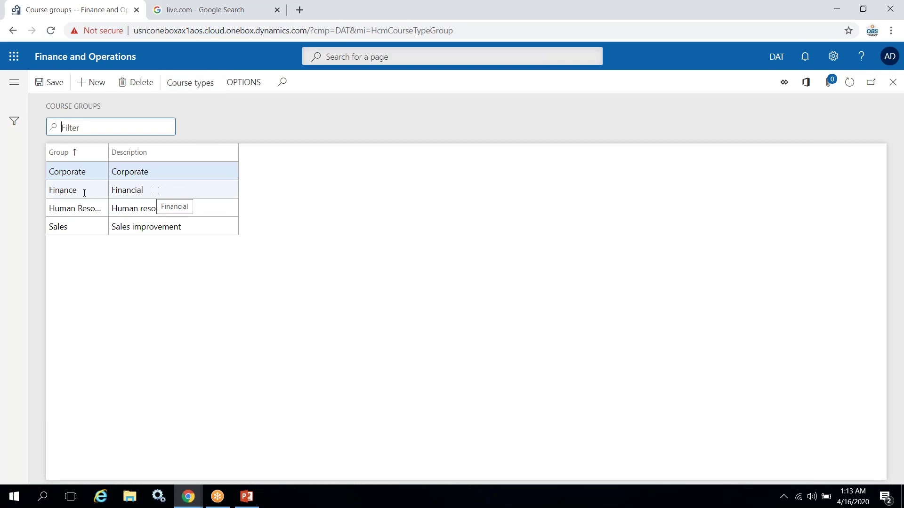
{"action": "left_click", "coordinate": [155, 189]}
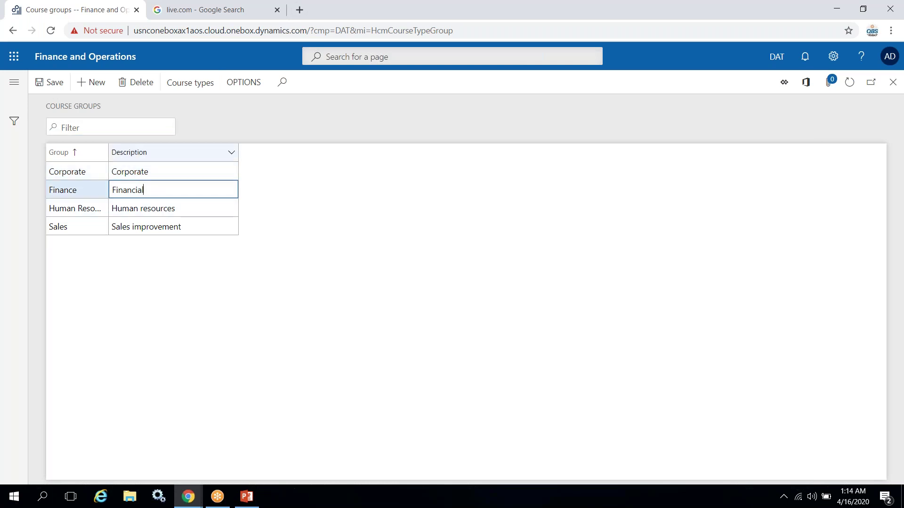
{"action": "left_click", "coordinate": [190, 84]}
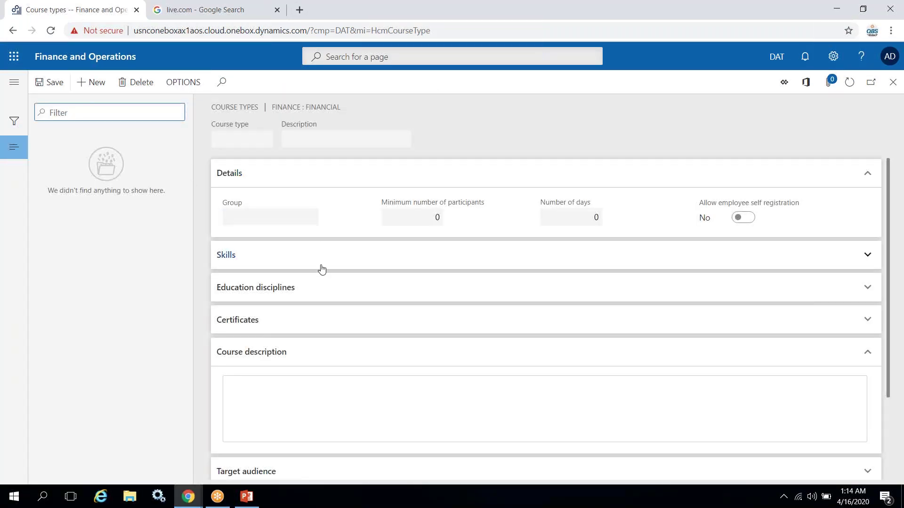
Collapse the Course description and Details sections of the empty Finance course types, then close it
{"action": "scroll", "coordinate": [329, 286], "scroll_direction": "down", "scroll_amount": 1}
{"action": "scroll", "coordinate": [329, 286], "scroll_direction": "down", "scroll_amount": 2}
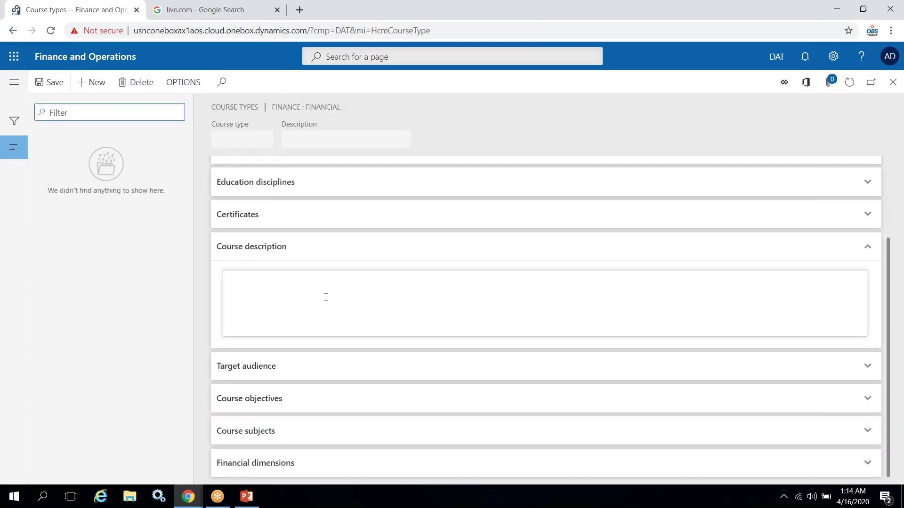
{"action": "left_click", "coordinate": [868, 246]}
{"action": "scroll", "coordinate": [379, 311], "scroll_direction": "up", "scroll_amount": 1}
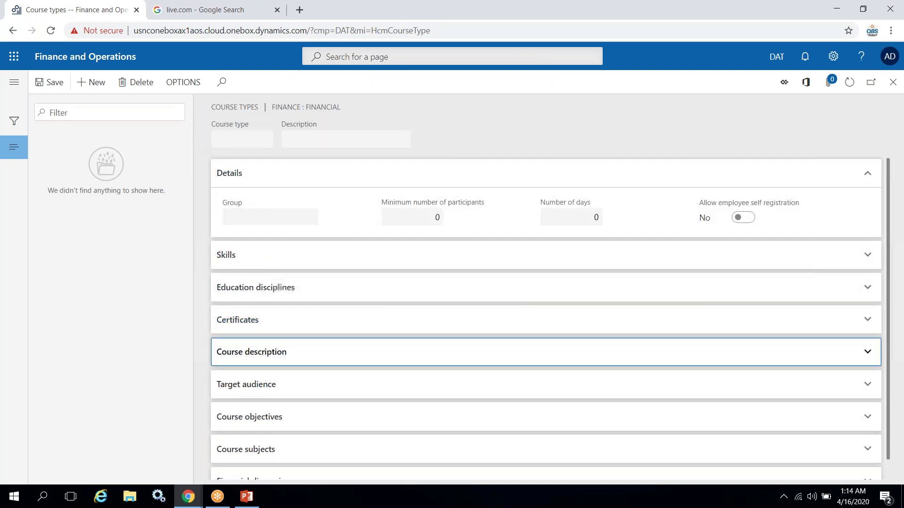
{"action": "left_click_drag", "start_coordinate": [341, 107], "coordinate": [271, 104]}
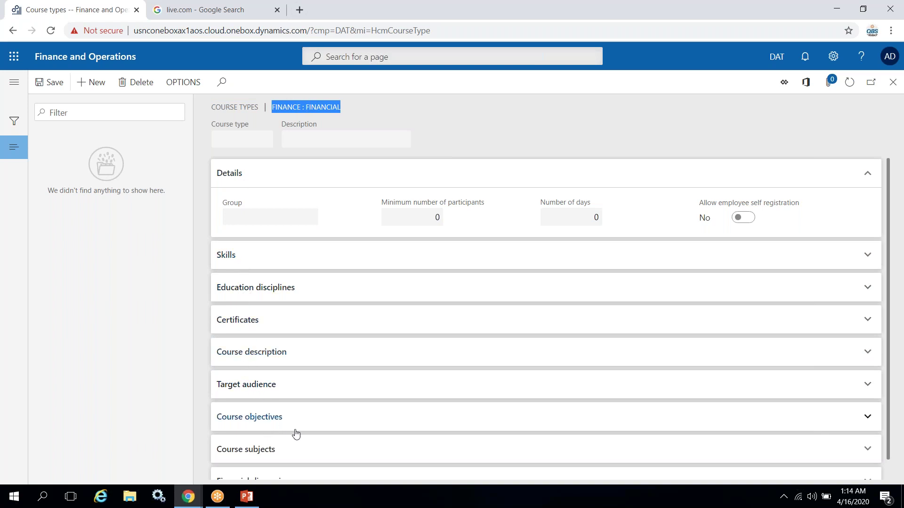
{"action": "left_click", "coordinate": [867, 180]}
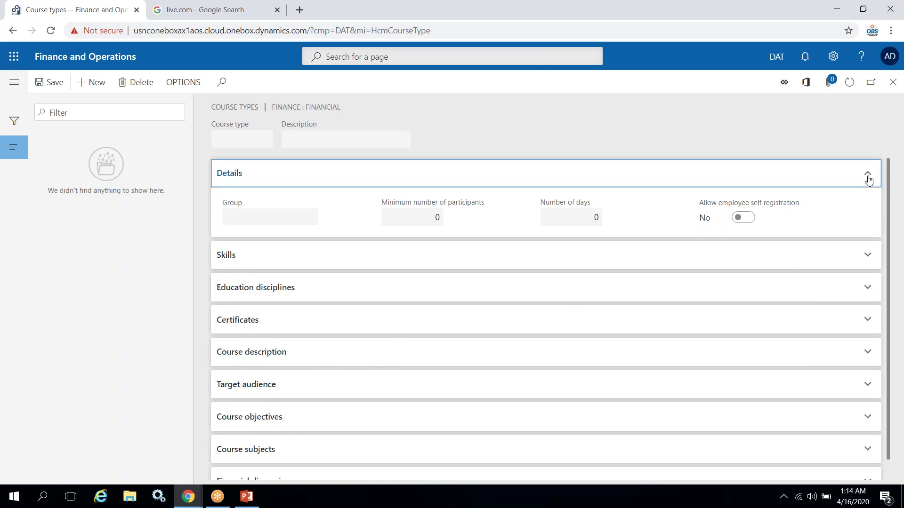
{"action": "left_click", "coordinate": [895, 87]}
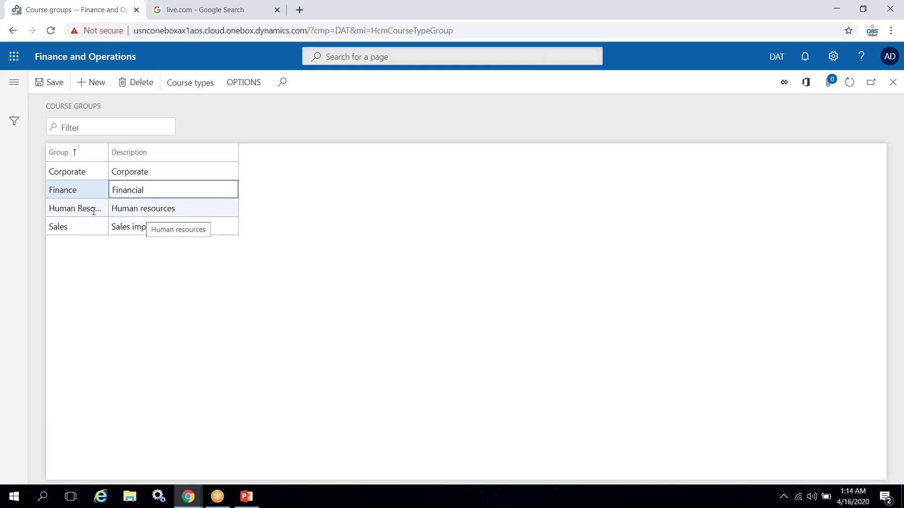
Review the Sales course types Performance and Techniques, then close both course pages
{"action": "left_click", "coordinate": [96, 233]}
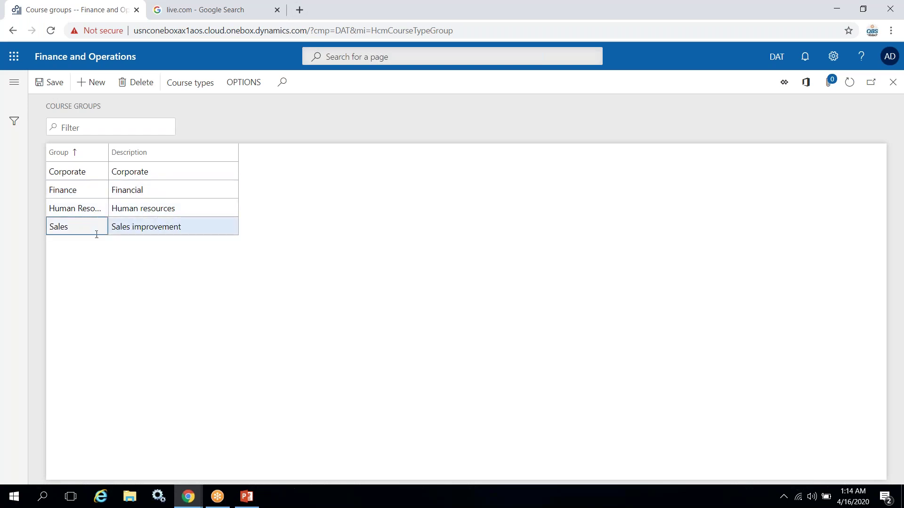
{"action": "left_click", "coordinate": [187, 83]}
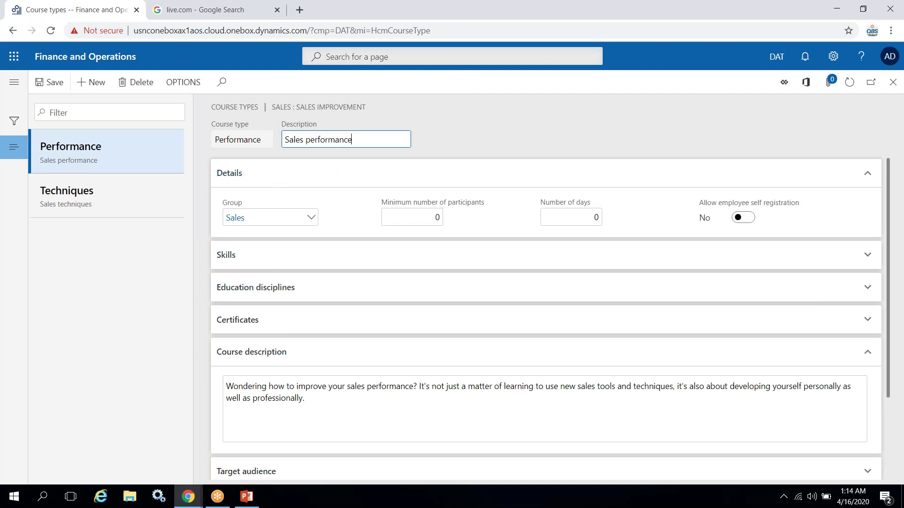
{"action": "left_click", "coordinate": [119, 204]}
{"action": "left_click", "coordinate": [123, 145]}
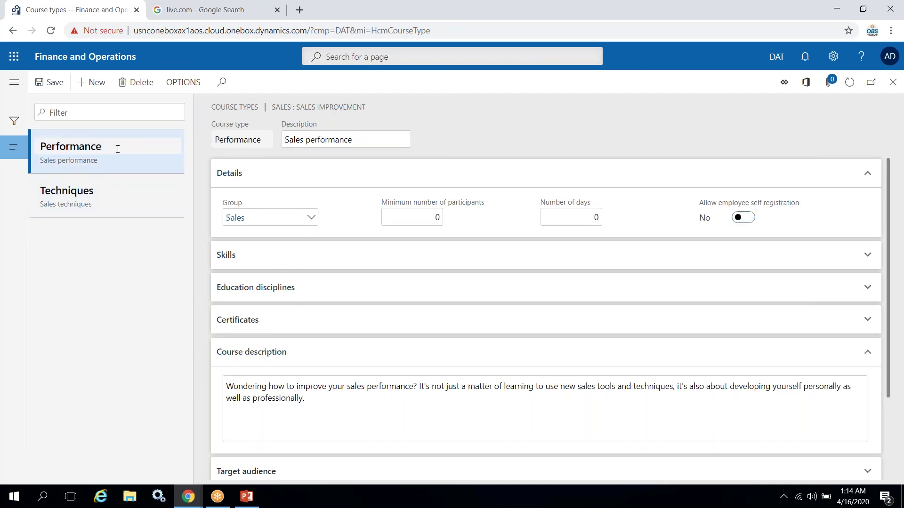
{"action": "left_click", "coordinate": [112, 195]}
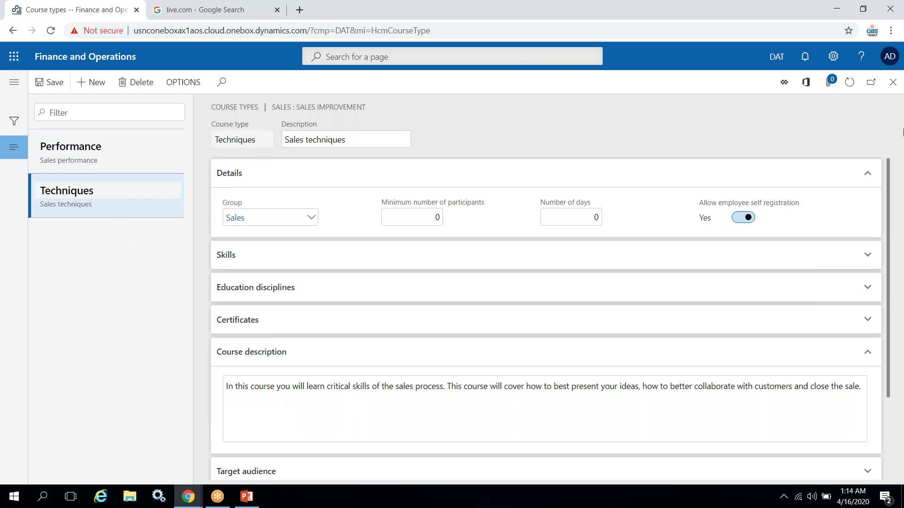
{"action": "left_click", "coordinate": [893, 83]}
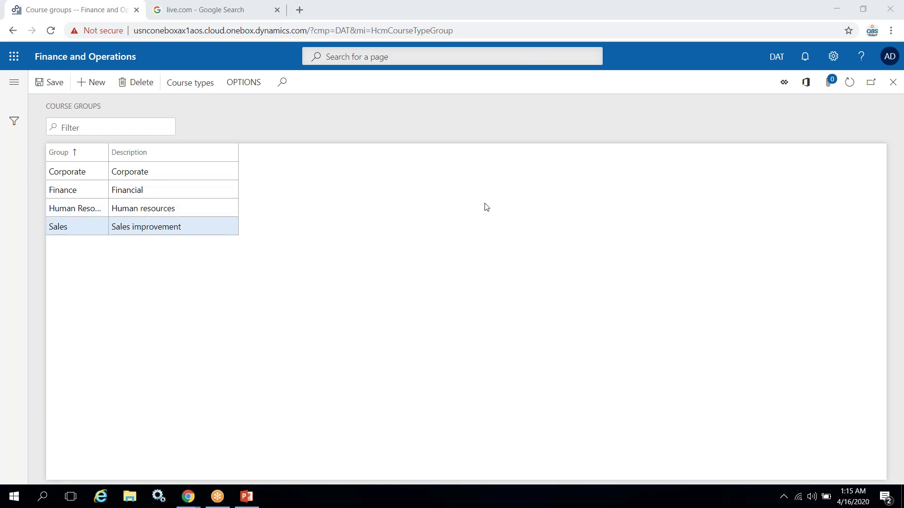
{"action": "left_click", "coordinate": [892, 82]}
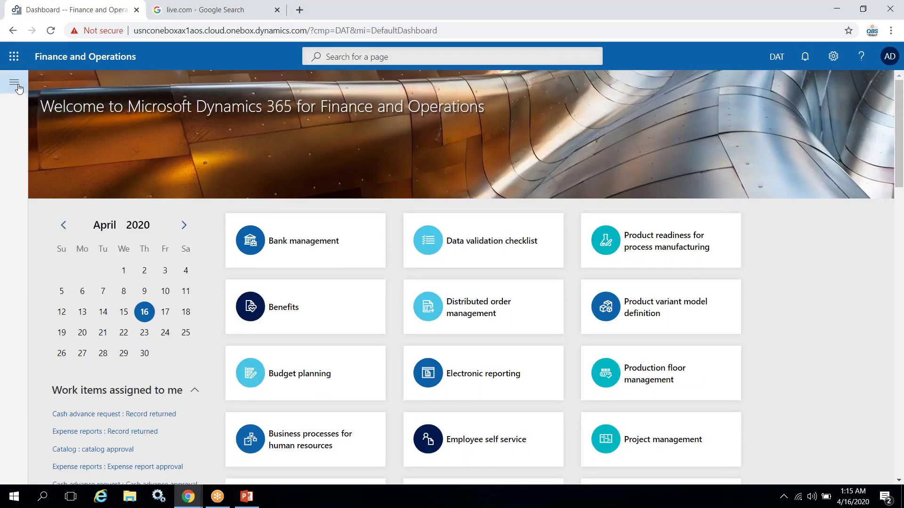
Open Human resources Employees, collapse Employment history and Current positions, then switch to PowerPoint
{"action": "left_click", "coordinate": [14, 84]}
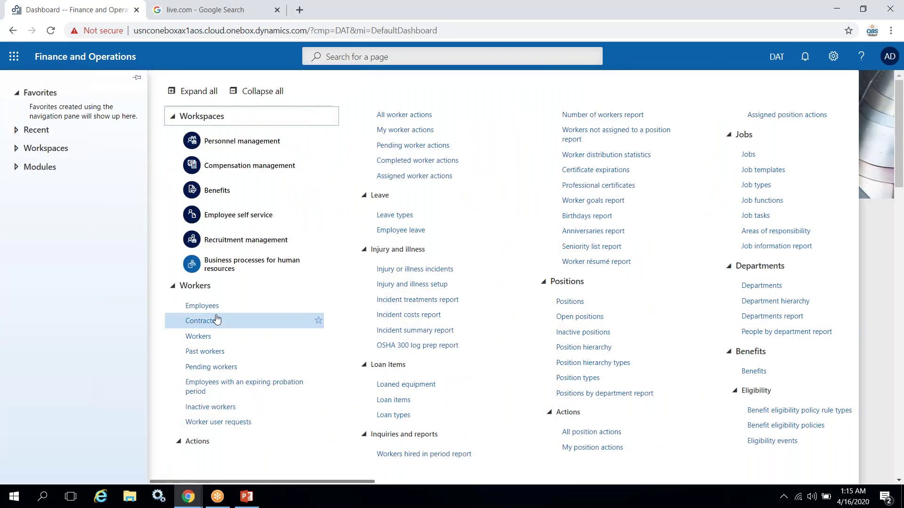
{"action": "left_click", "coordinate": [212, 307]}
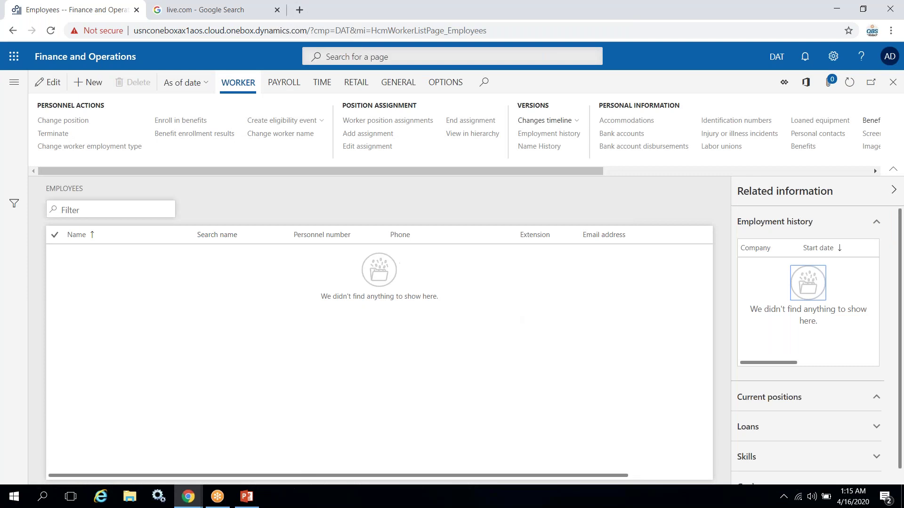
{"action": "left_click", "coordinate": [875, 222]}
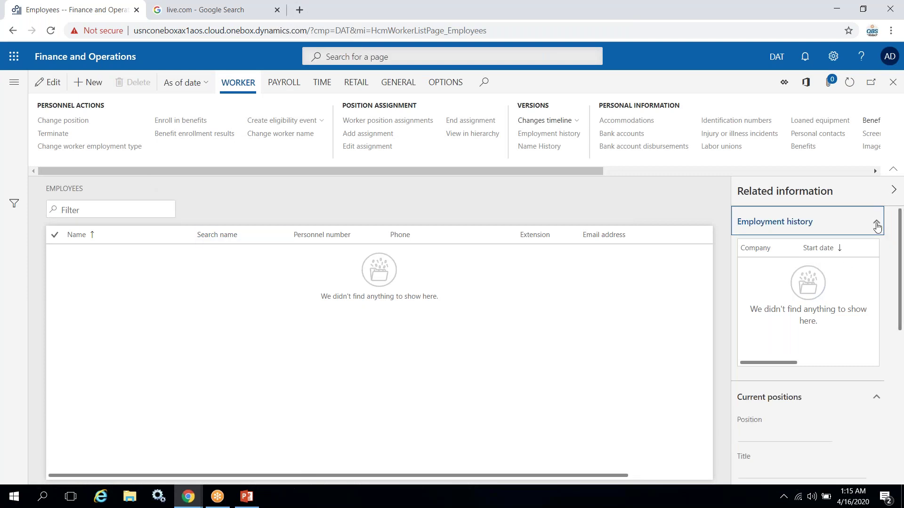
{"action": "left_click", "coordinate": [876, 254]}
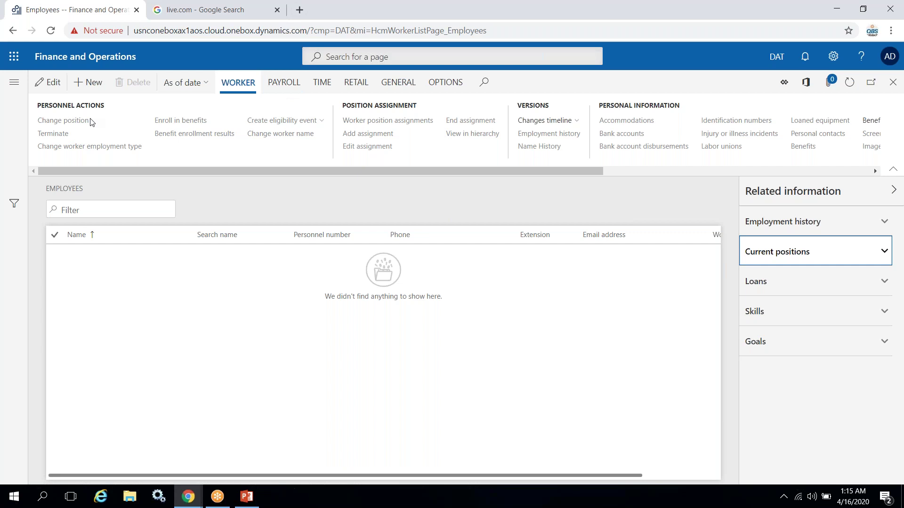
{"action": "left_click", "coordinate": [246, 497]}
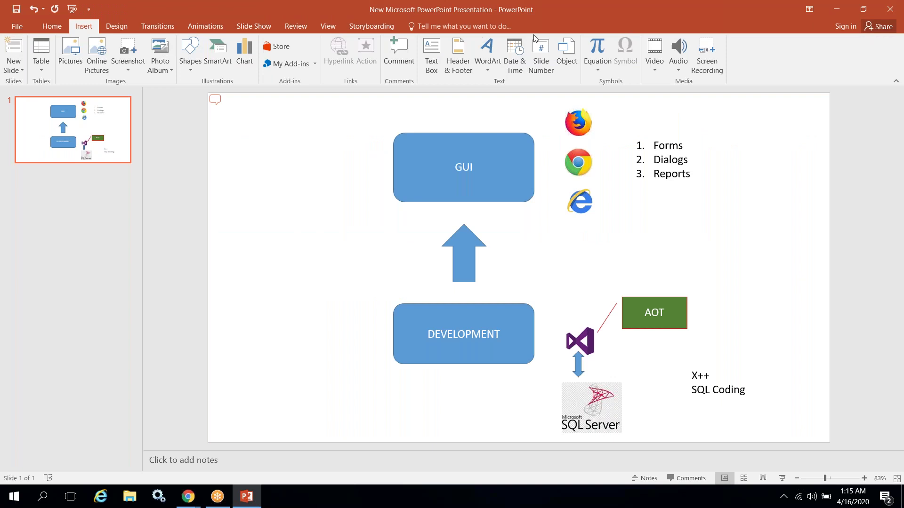
Browse the Design, Transitions, Animations and Slide Show ribbon tabs for the architecture slide
{"action": "left_click", "coordinate": [109, 27]}
{"action": "left_click", "coordinate": [157, 25]}
{"action": "left_click", "coordinate": [197, 27]}
{"action": "left_click", "coordinate": [253, 26]}
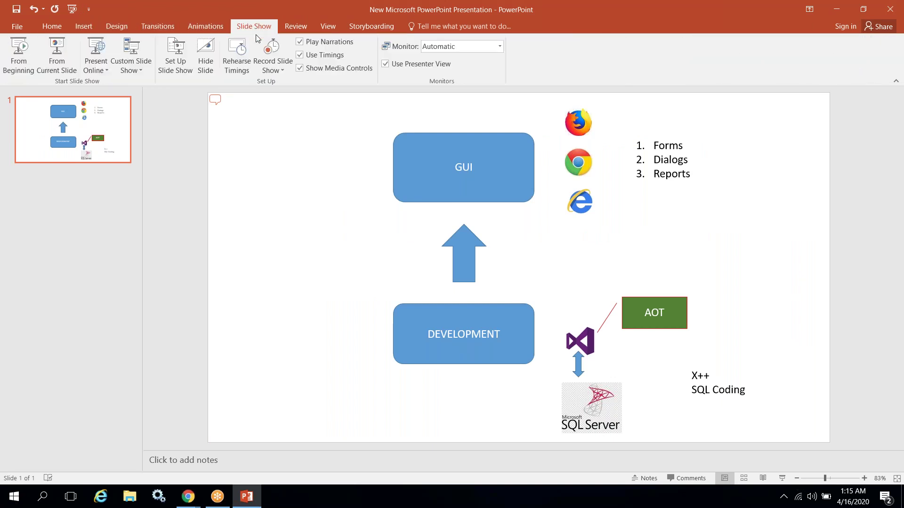
With PowerPoint minimized, cycle through the Employees Payroll, Time, Retail and General action tabs, ending on Worker
{"action": "left_click", "coordinate": [833, 10]}
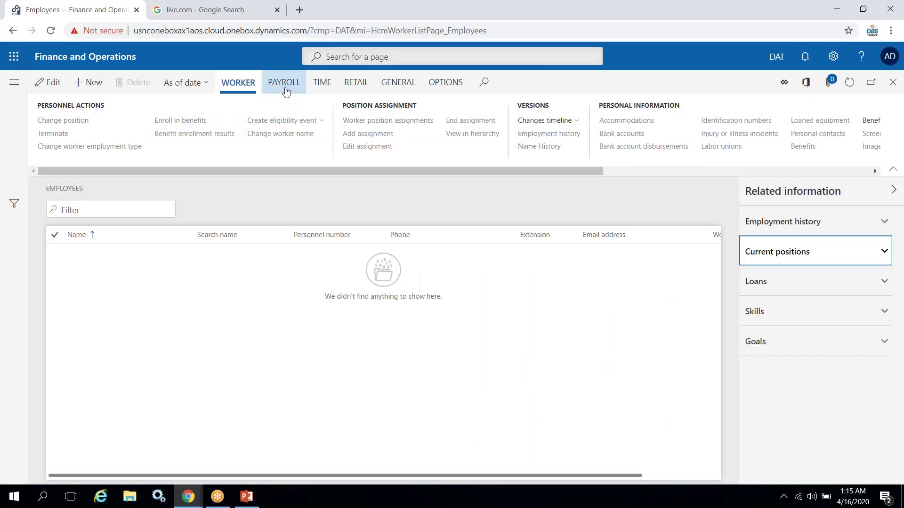
{"action": "left_click", "coordinate": [284, 86]}
{"action": "left_click", "coordinate": [324, 85]}
{"action": "left_click", "coordinate": [354, 85]}
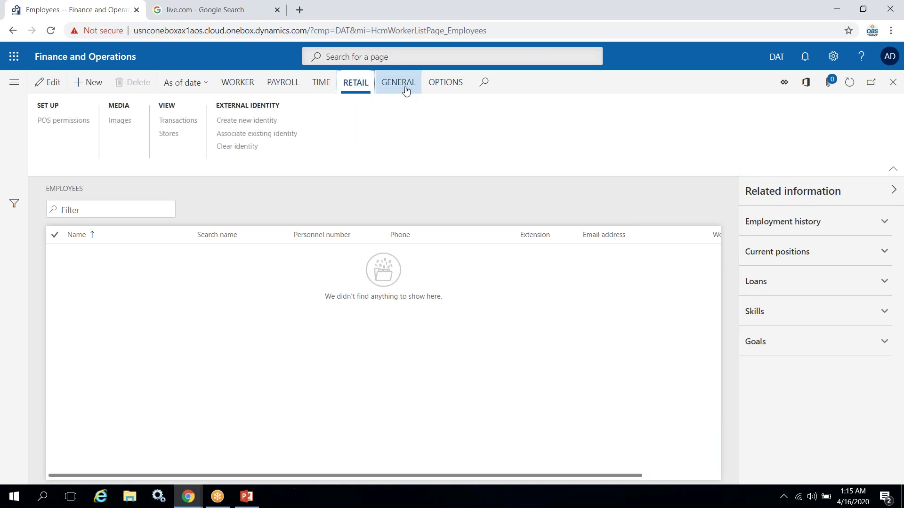
{"action": "left_click", "coordinate": [405, 88]}
{"action": "left_click", "coordinate": [355, 86]}
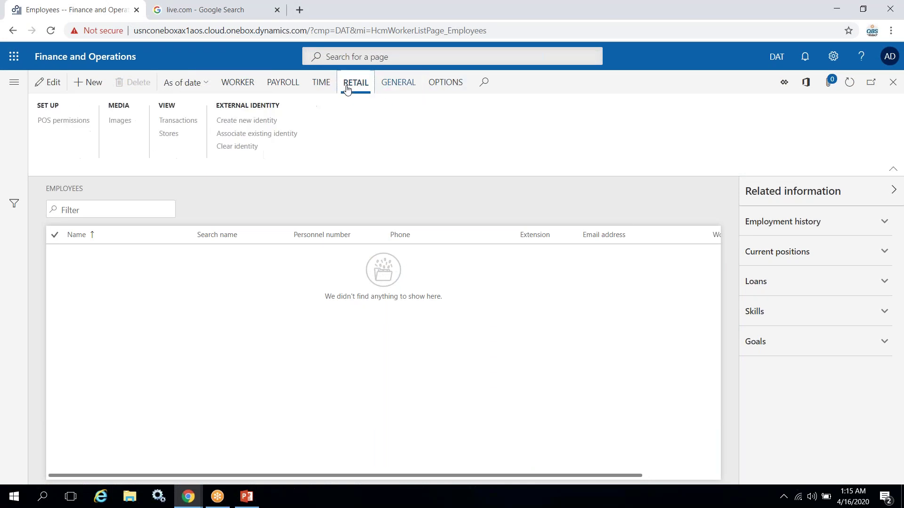
{"action": "left_click", "coordinate": [320, 87]}
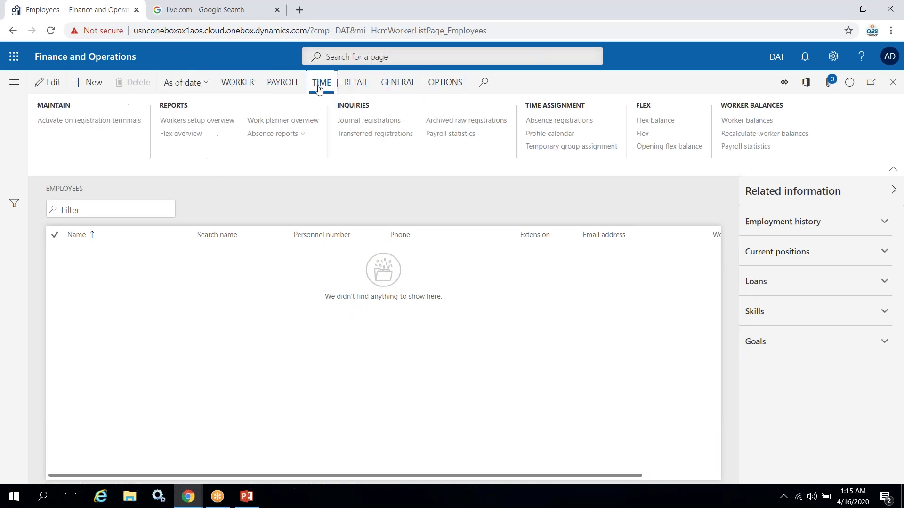
{"action": "left_click", "coordinate": [291, 90]}
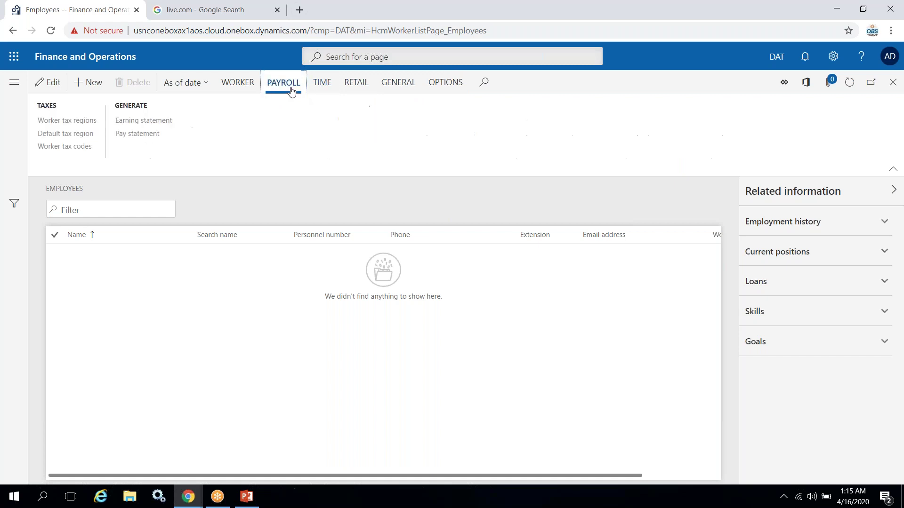
{"action": "left_click", "coordinate": [245, 88]}
Browse the Payroll, Time and Retail action tabs once more and return to the Worker actions
{"action": "mouse_move", "coordinate": [442, 170]}
{"action": "left_mouse_down"}
{"action": "mouse_move", "coordinate": [727, 171]}
{"action": "mouse_move", "coordinate": [454, 175]}
{"action": "left_mouse_up"}
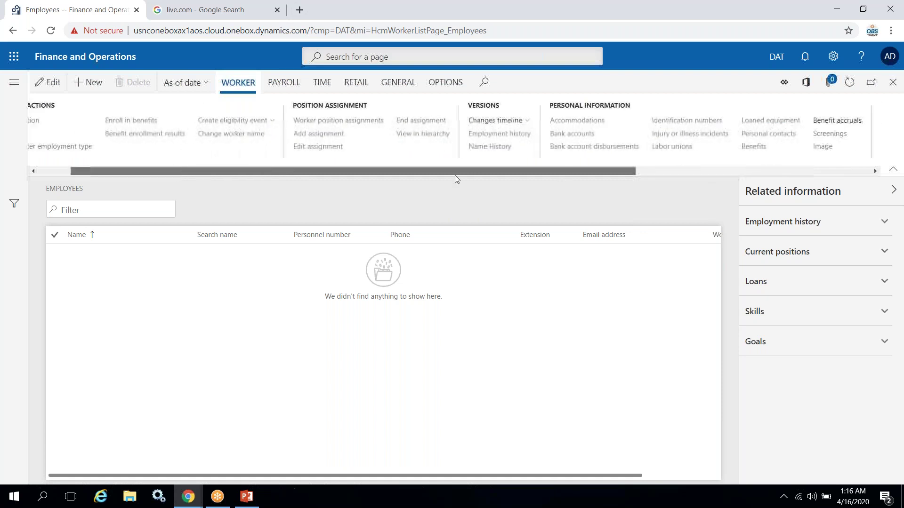
{"action": "left_click", "coordinate": [280, 87]}
{"action": "left_click", "coordinate": [327, 88]}
{"action": "left_click", "coordinate": [366, 90]}
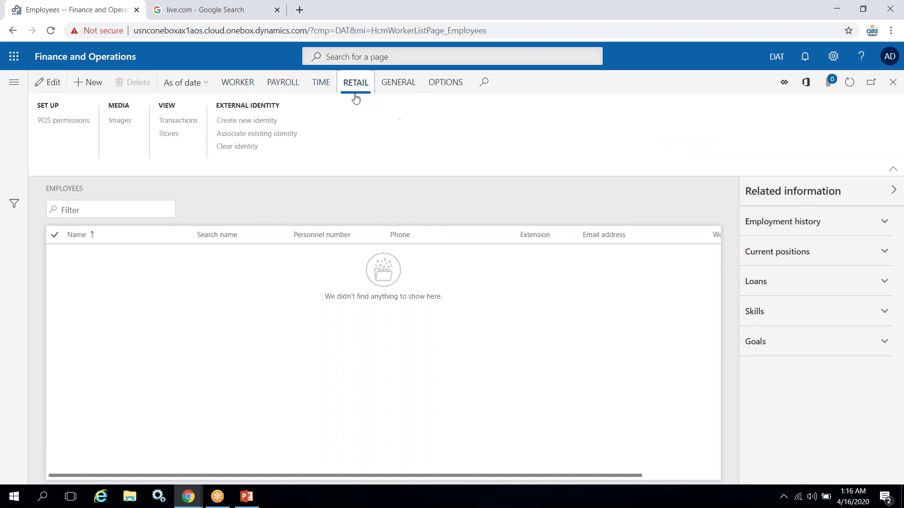
{"action": "left_click", "coordinate": [252, 89]}
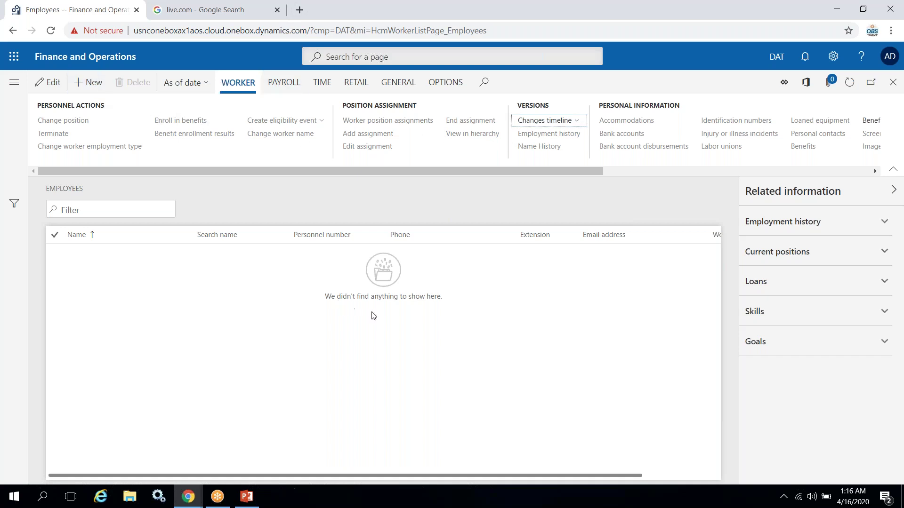
{"action": "left_click", "coordinate": [311, 342]}
{"action": "left_click", "coordinate": [542, 5]}
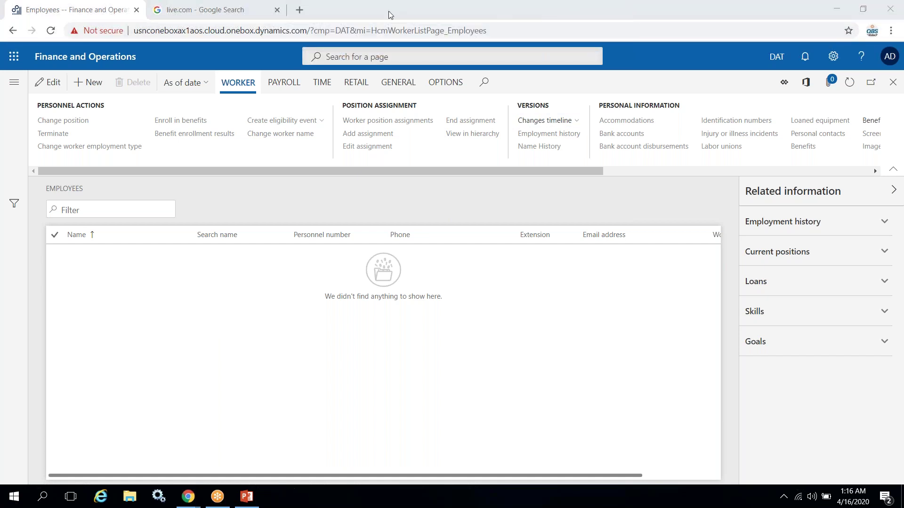
Switch the current company to USMF in the company picker
{"action": "left_click", "coordinate": [781, 63]}
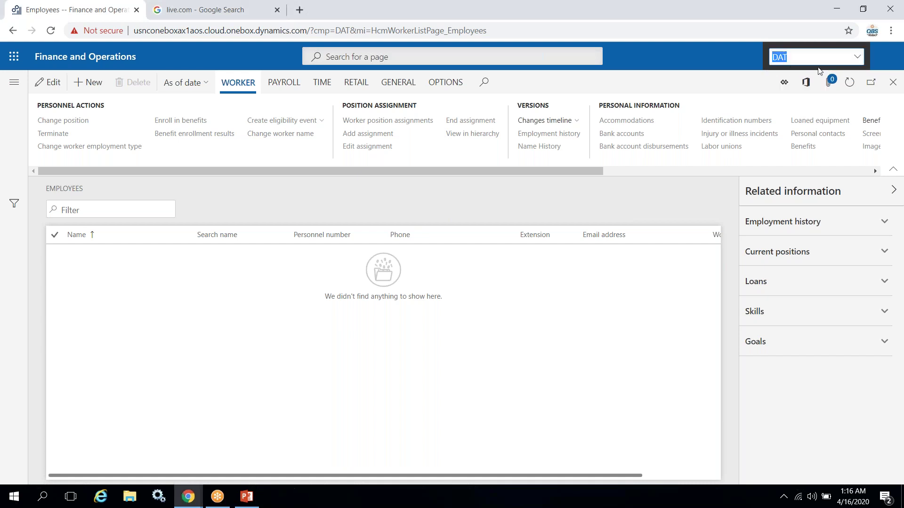
{"action": "left_click", "coordinate": [857, 57]}
{"action": "scroll", "coordinate": [735, 138], "scroll_direction": "down", "scroll_amount": 10}
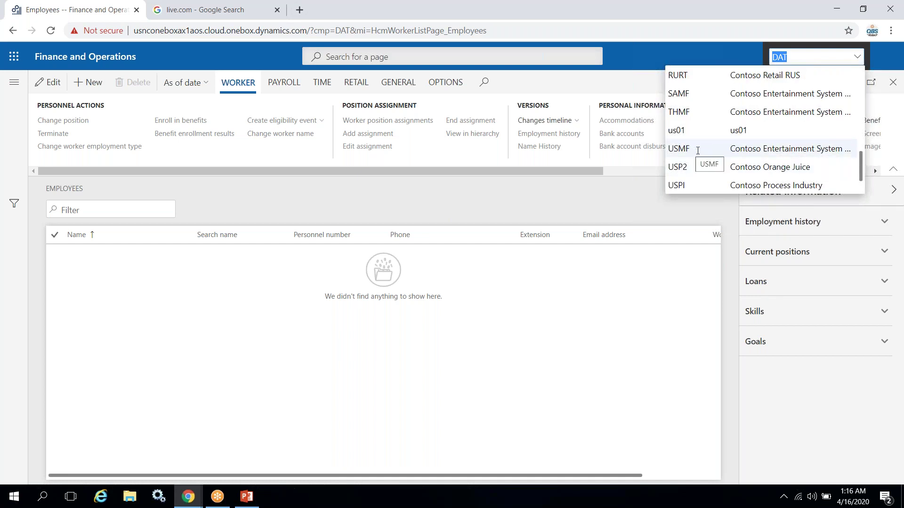
{"action": "left_click", "coordinate": [734, 149]}
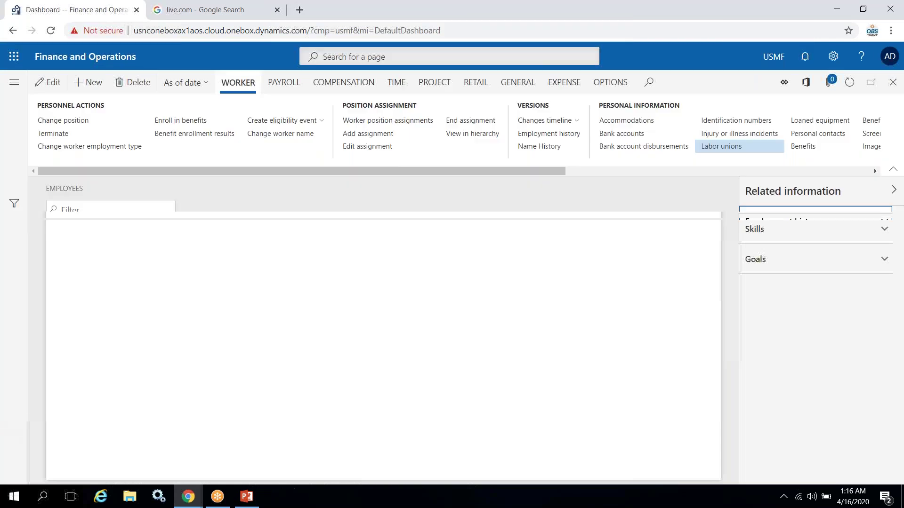
Scroll the USMF employee list, select two employee records, then close the list
{"action": "scroll", "coordinate": [525, 303], "scroll_direction": "down", "scroll_amount": 4}
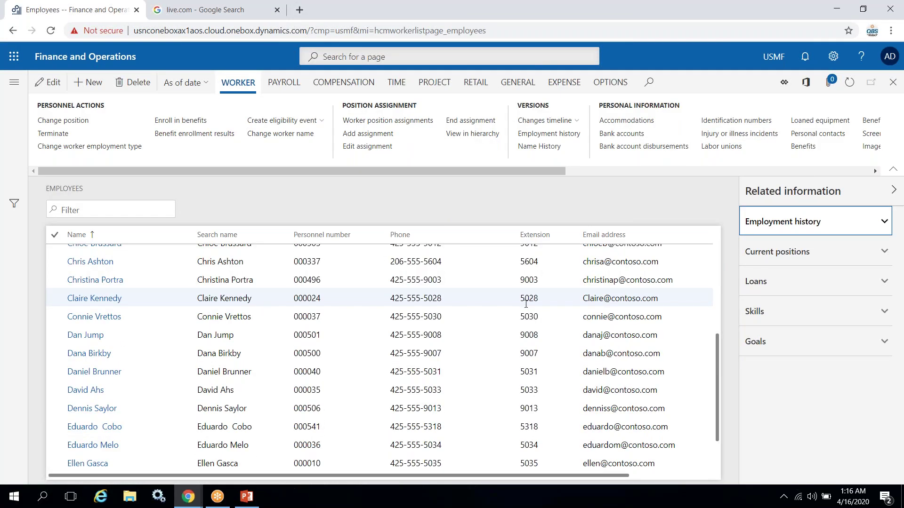
{"action": "scroll", "coordinate": [526, 305], "scroll_direction": "up", "scroll_amount": 4}
{"action": "left_click_drag", "start_coordinate": [507, 170], "coordinate": [462, 174]}
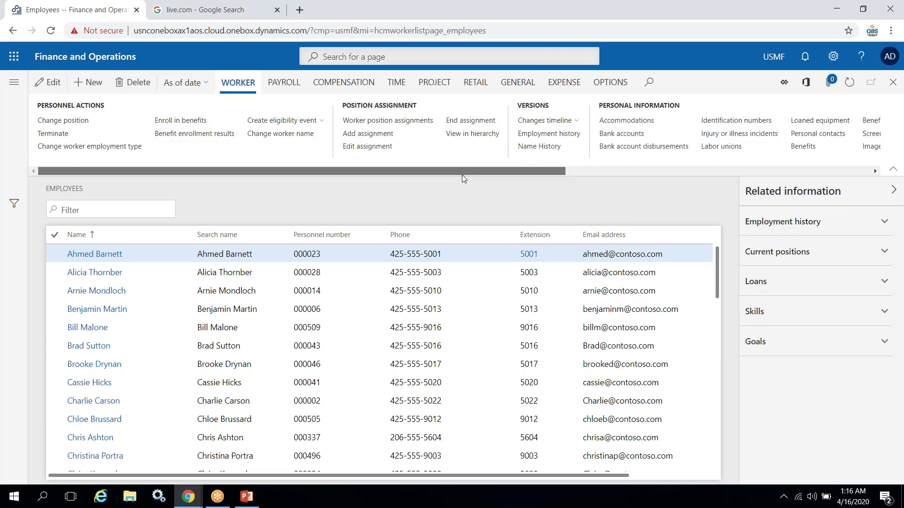
{"action": "left_click", "coordinate": [426, 348]}
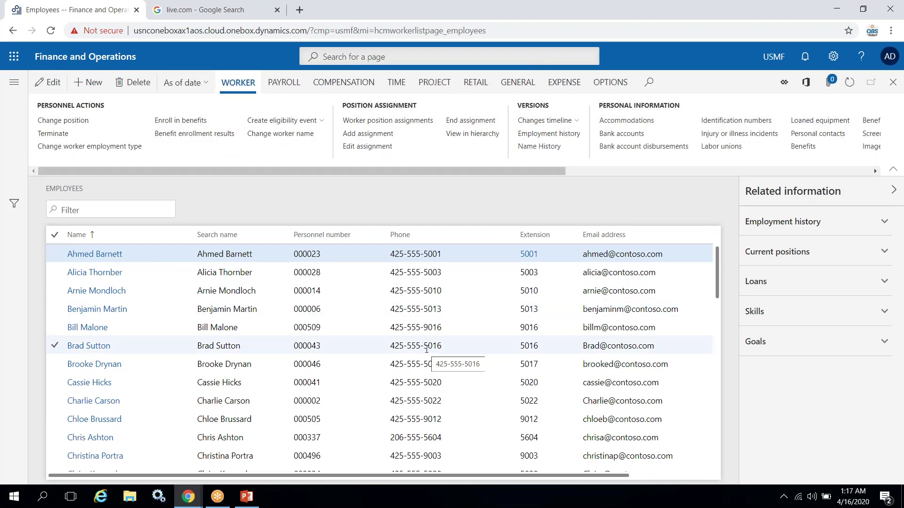
{"action": "left_click", "coordinate": [321, 393]}
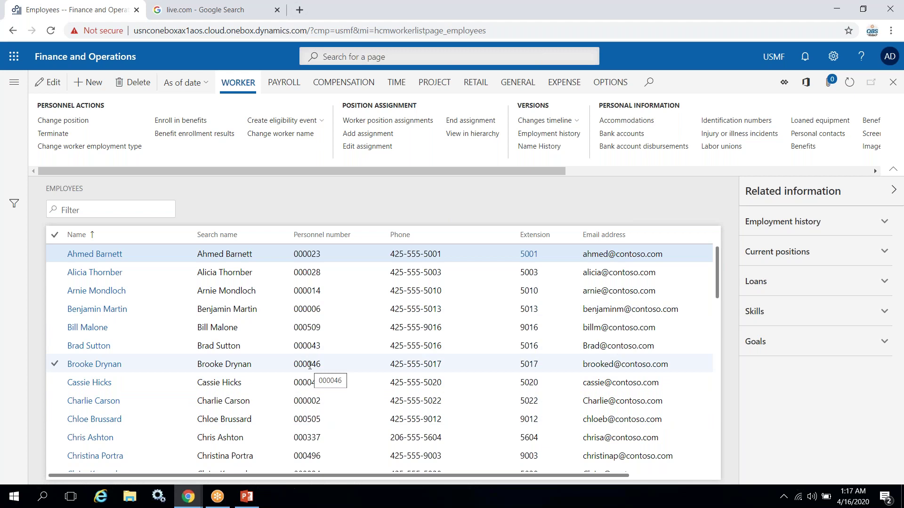
{"action": "left_click_drag", "start_coordinate": [397, 171], "coordinate": [349, 181]}
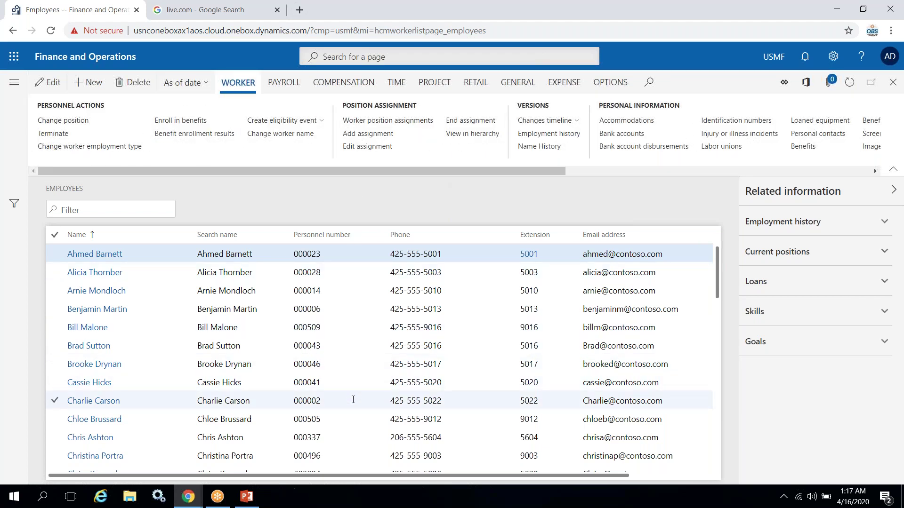
{"action": "scroll", "coordinate": [353, 399], "scroll_direction": "down", "scroll_amount": 8}
{"action": "scroll", "coordinate": [354, 399], "scroll_direction": "up", "scroll_amount": 8}
{"action": "left_click", "coordinate": [894, 85]}
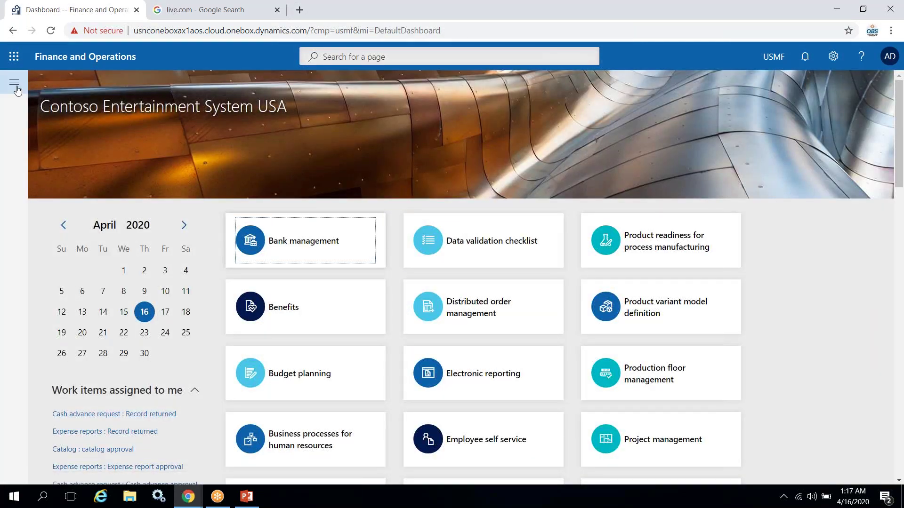
Go to Modules > Human resources and open the Test types page
{"action": "left_click", "coordinate": [14, 83]}
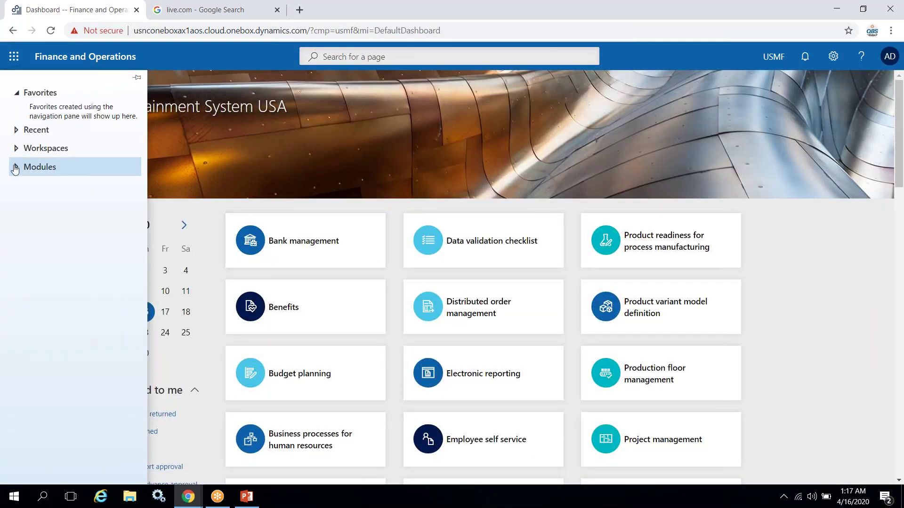
{"action": "left_click", "coordinate": [17, 167]}
{"action": "left_click", "coordinate": [43, 413]}
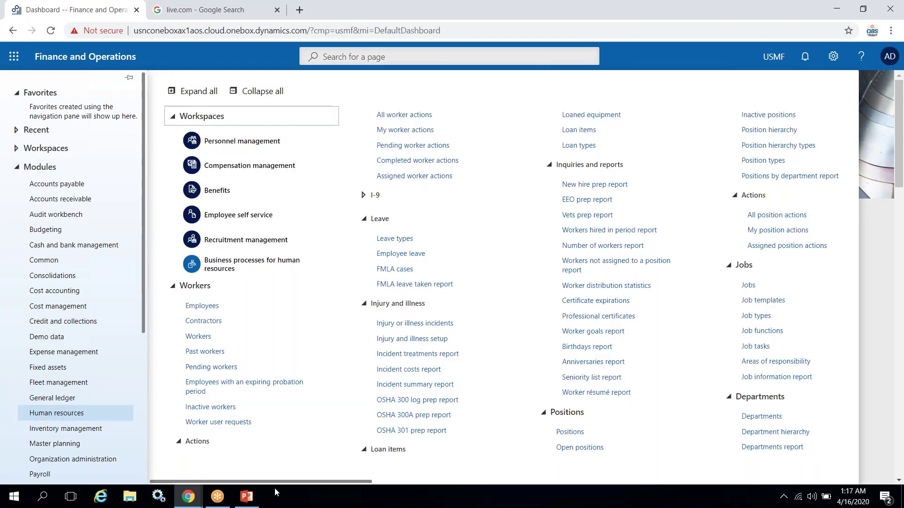
{"action": "left_click_drag", "start_coordinate": [367, 482], "coordinate": [868, 460]}
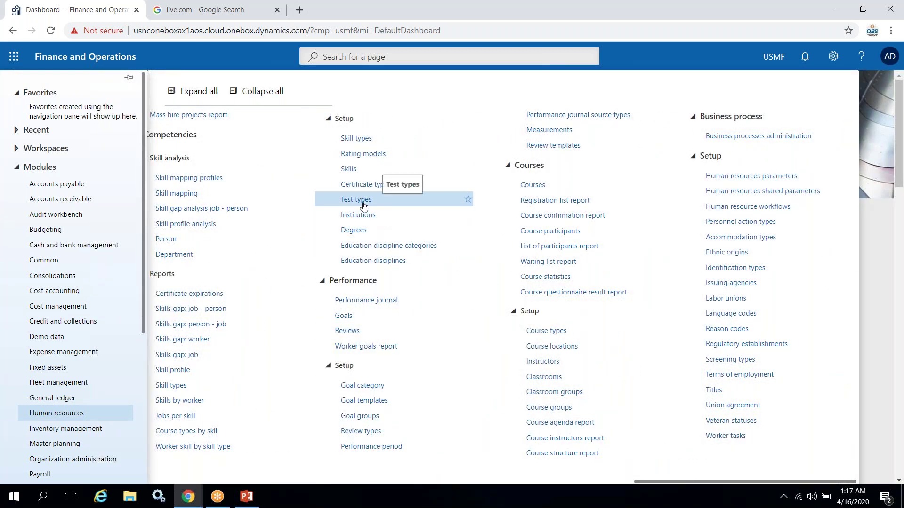
{"action": "left_click", "coordinate": [363, 203]}
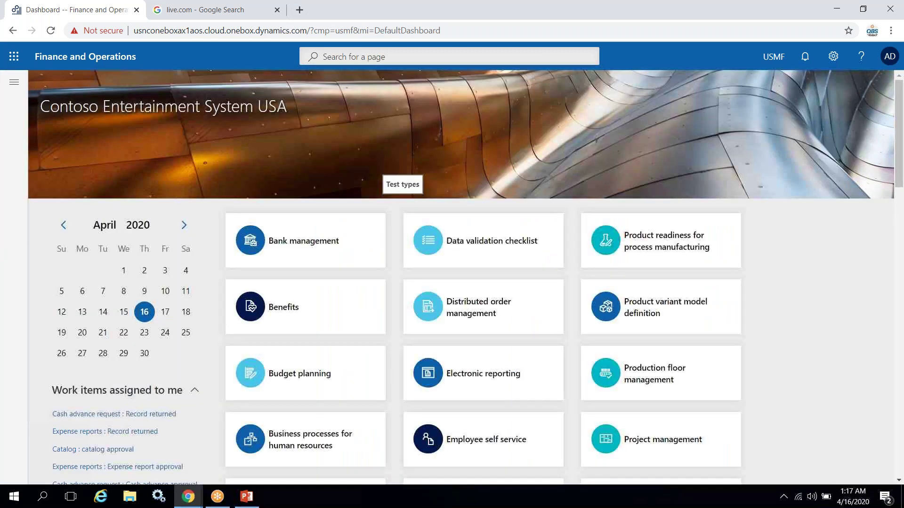
Step through the ABILITY, SITJUDG and WRKSMPL test type records and back to ABILITY
{"action": "left_click", "coordinate": [107, 151]}
{"action": "left_click", "coordinate": [115, 190]}
{"action": "left_click", "coordinate": [128, 252]}
{"action": "left_click", "coordinate": [118, 189]}
{"action": "left_click", "coordinate": [113, 150]}
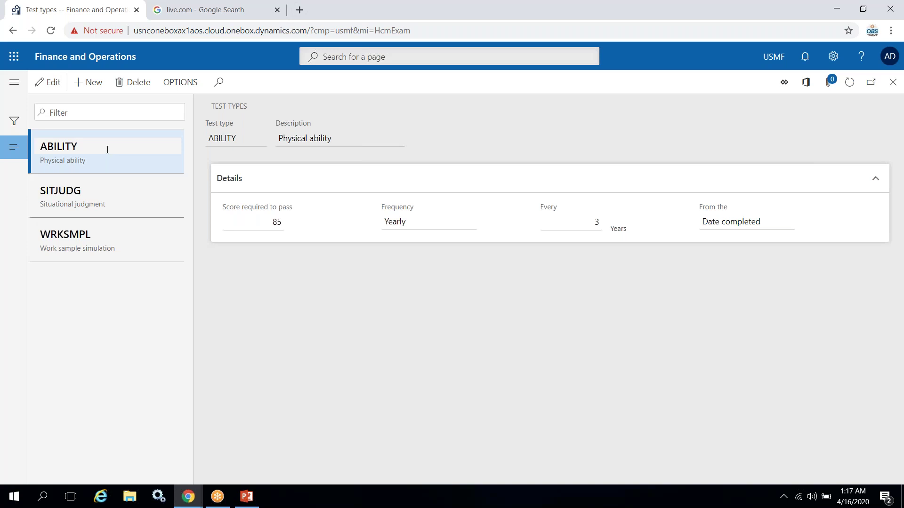
{"action": "left_click", "coordinate": [111, 194]}
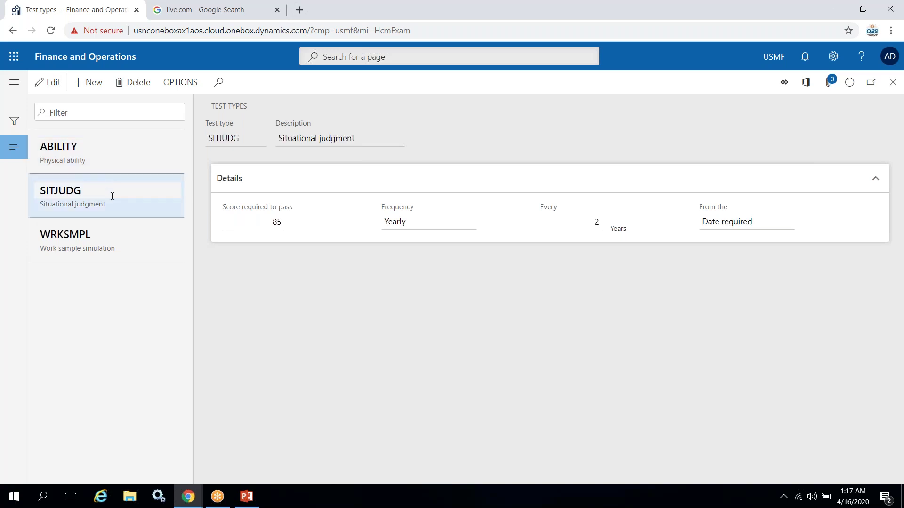
{"action": "left_click", "coordinate": [127, 237]}
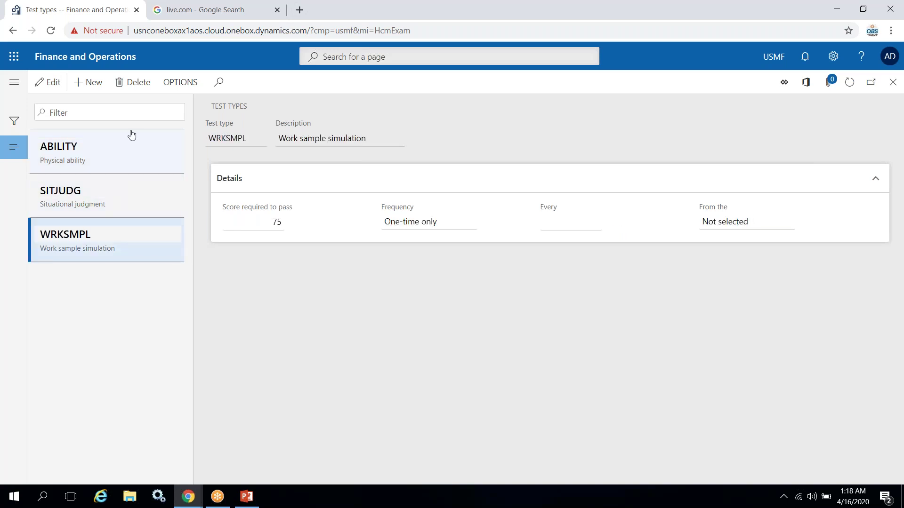
{"action": "left_click", "coordinate": [144, 195]}
{"action": "key", "text": "Up"}
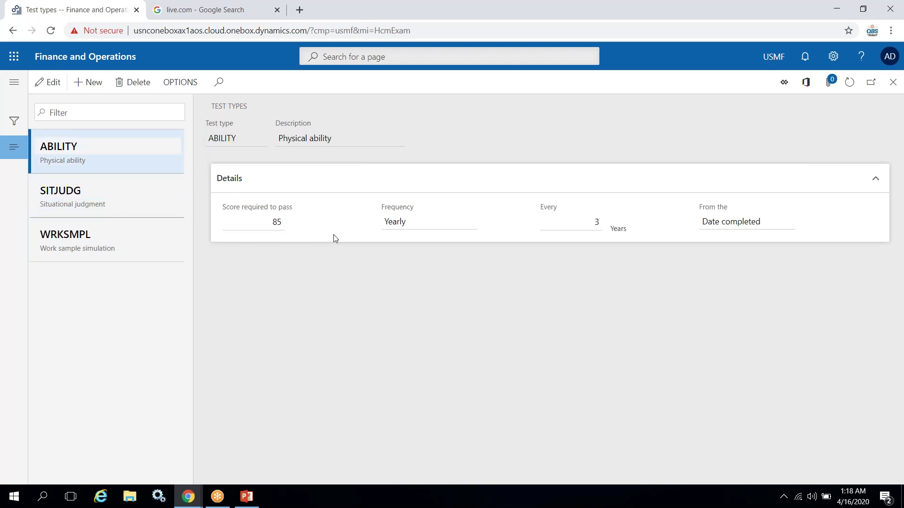
Close Test types, reopen the module navigation pane, and switch to the PowerPoint slide
{"action": "left_click", "coordinate": [893, 82]}
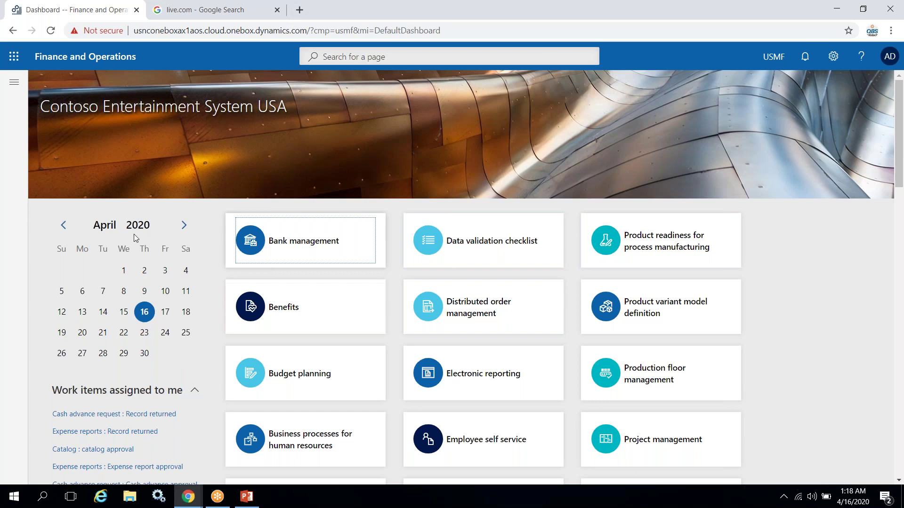
{"action": "left_click", "coordinate": [9, 86]}
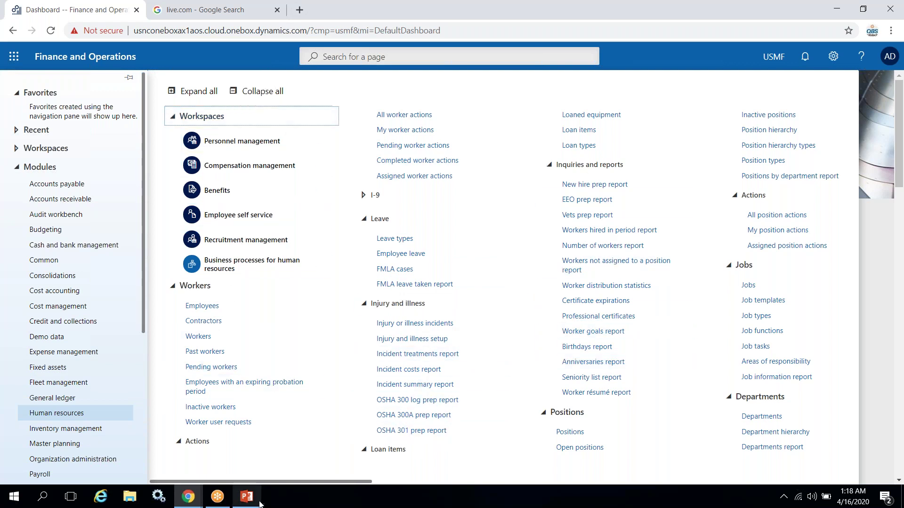
{"action": "left_click", "coordinate": [247, 497]}
Select the words Dialogs and Reports in the slide's Forms, Dialogs, Reports list
{"action": "left_click", "coordinate": [689, 160]}
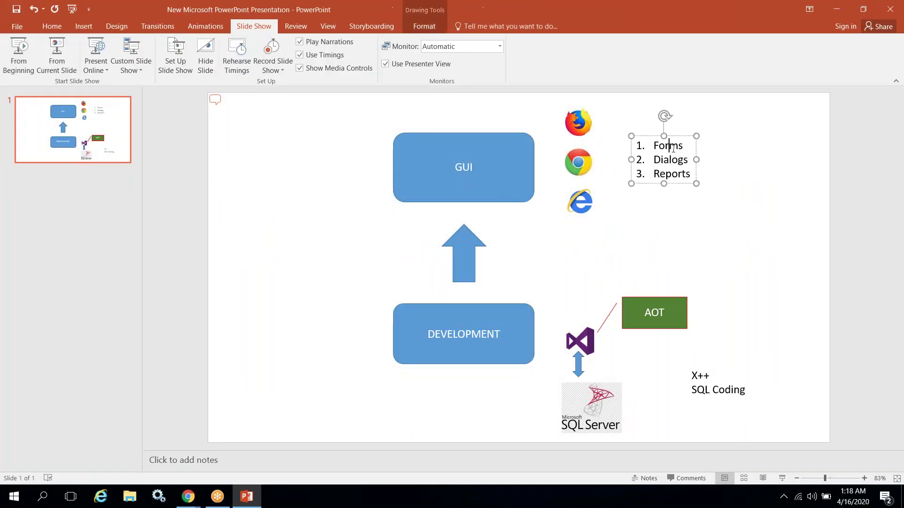
{"action": "double_click", "coordinate": [688, 161]}
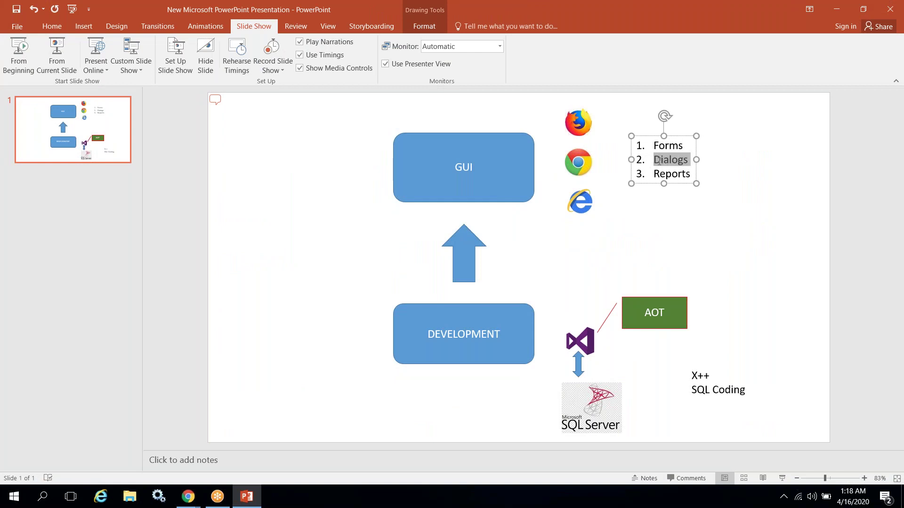
{"action": "double_click", "coordinate": [671, 174]}
{"action": "left_click", "coordinate": [748, 229]}
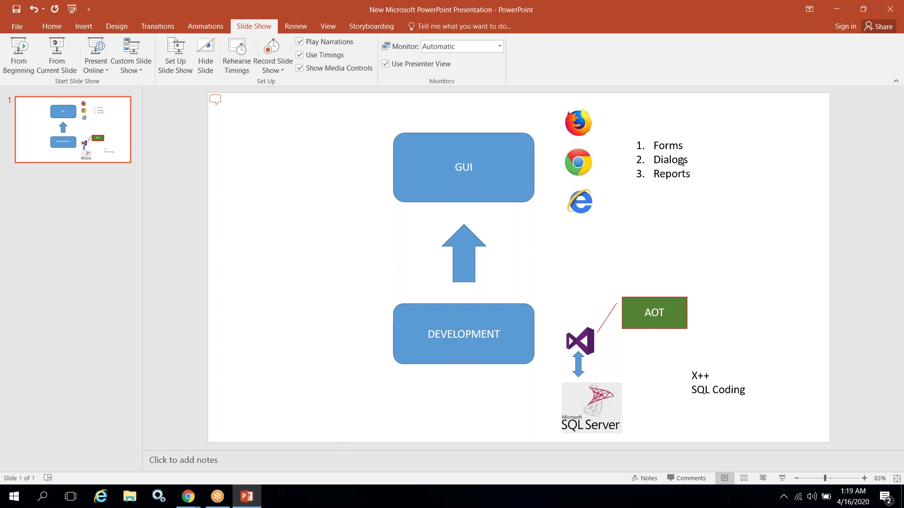
Reselect the list text, then bring the Finance and Operations browser window back
{"action": "left_click", "coordinate": [682, 146]}
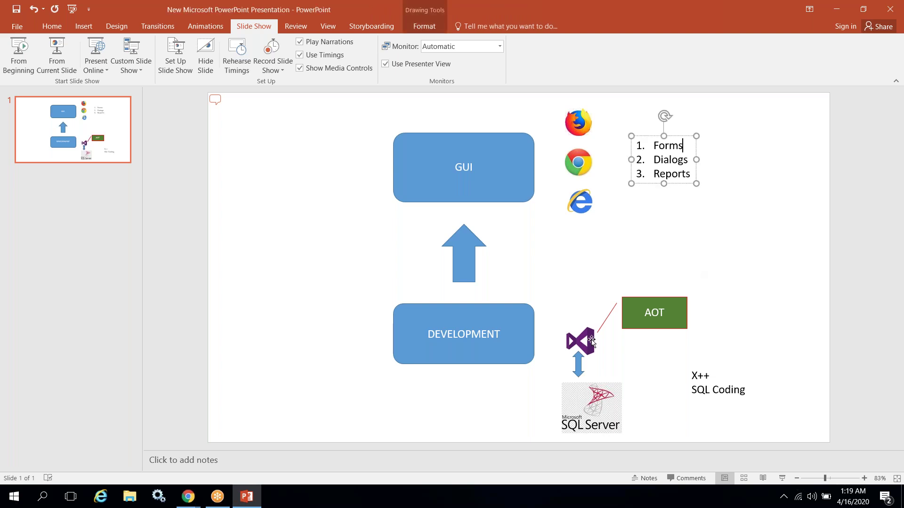
{"action": "mouse_move", "coordinate": [188, 497]}
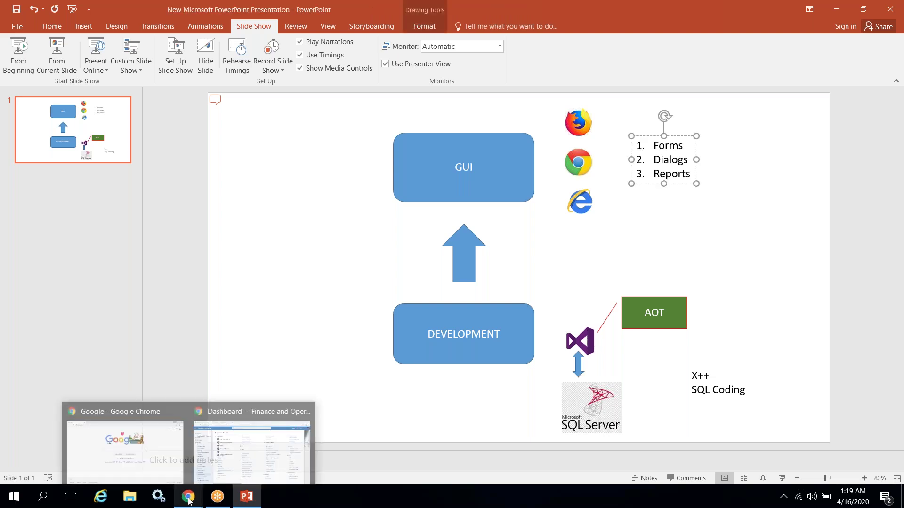
{"action": "left_click", "coordinate": [258, 460]}
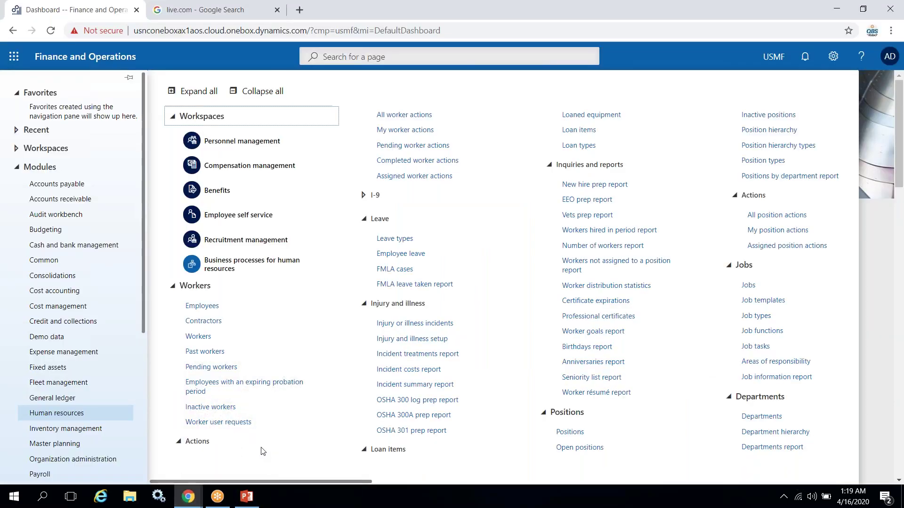
Collapse the Human resources workspaces group and close the module links to show the dashboard
{"action": "left_click", "coordinate": [173, 117]}
{"action": "left_click", "coordinate": [875, 94]}
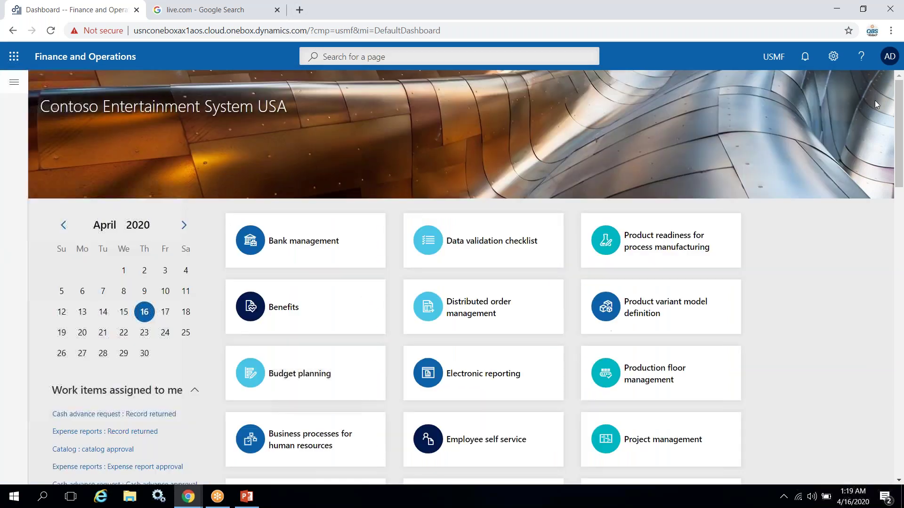
{"action": "scroll", "coordinate": [373, 329], "scroll_direction": "down", "scroll_amount": 2}
{"action": "scroll", "coordinate": [357, 295], "scroll_direction": "up", "scroll_amount": 2}
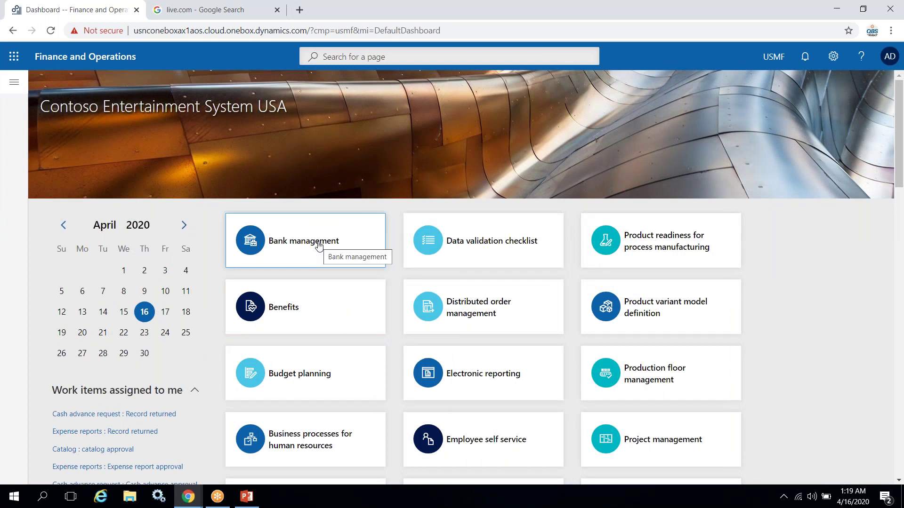
Open the Bank management workspace, scroll through the USMF account balances, and close it
{"action": "left_click", "coordinate": [318, 244]}
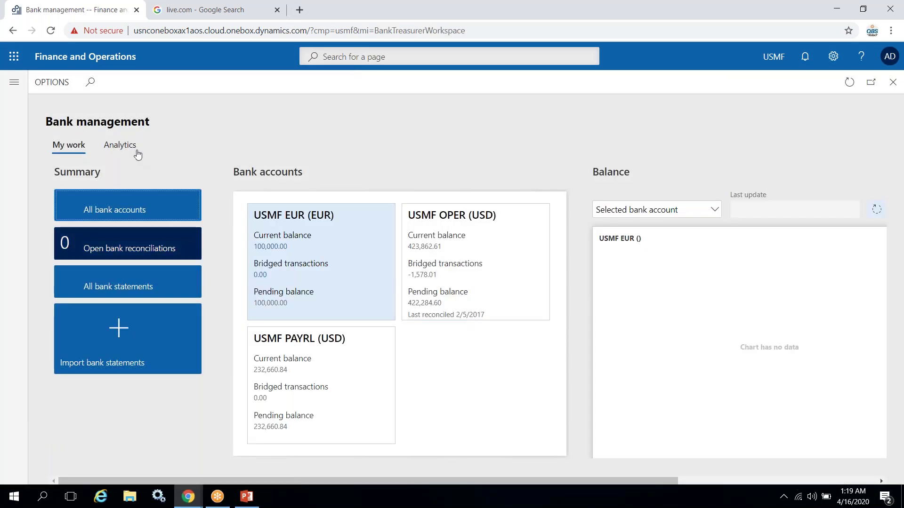
{"action": "scroll", "coordinate": [292, 299], "scroll_direction": "down", "scroll_amount": 5}
{"action": "scroll", "coordinate": [296, 304], "scroll_direction": "up", "scroll_amount": 5}
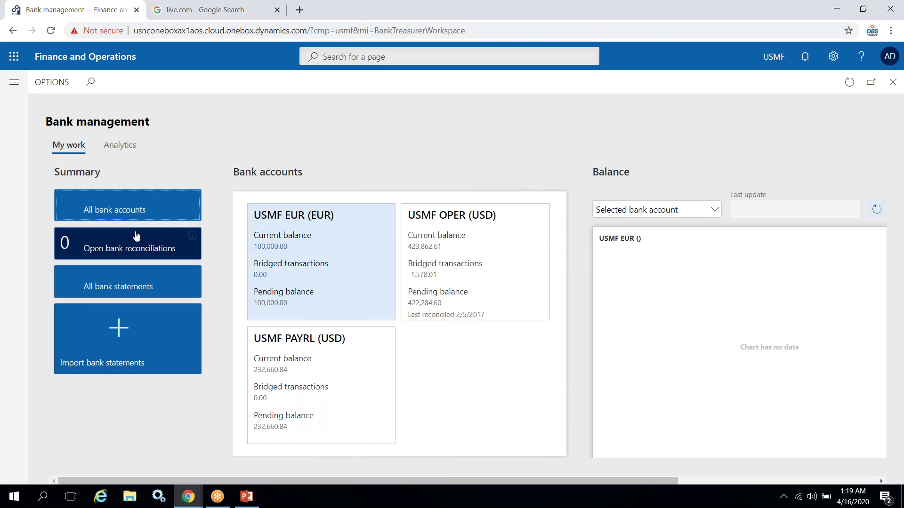
{"action": "left_click", "coordinate": [894, 84]}
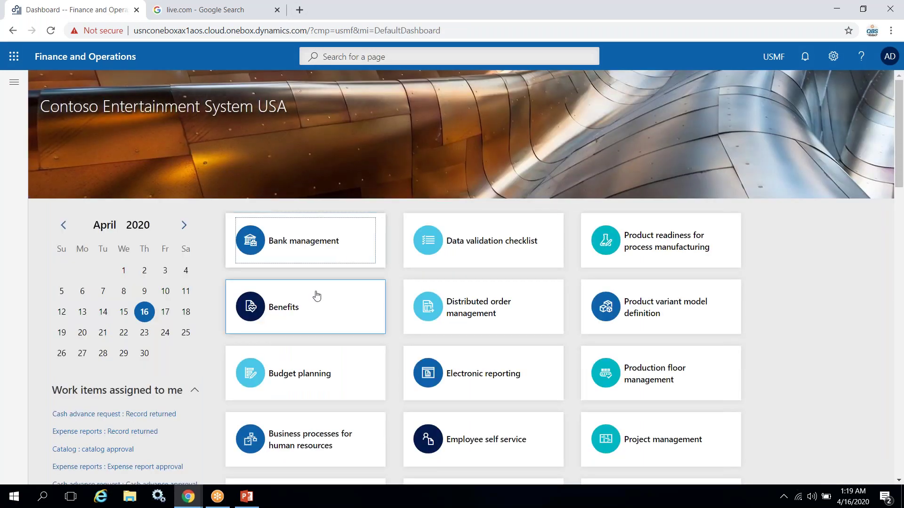
{"action": "scroll", "coordinate": [466, 377], "scroll_direction": "down", "scroll_amount": 3}
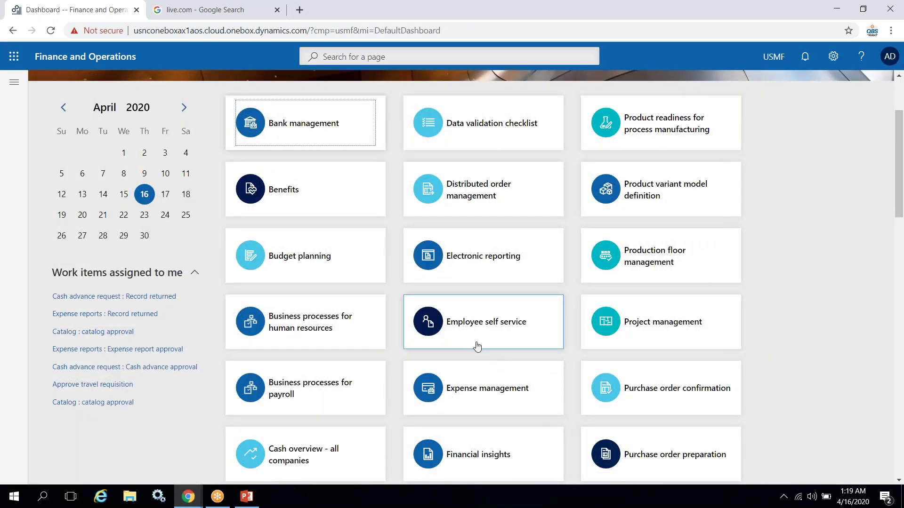
{"action": "left_click", "coordinate": [484, 392]}
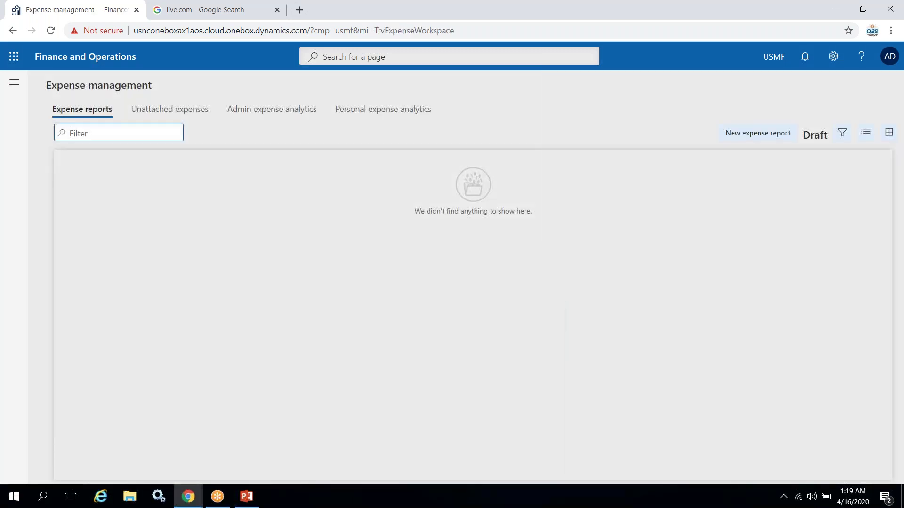
{"action": "left_click", "coordinate": [173, 110]}
{"action": "left_click", "coordinate": [264, 118]}
{"action": "left_click", "coordinate": [368, 113]}
{"action": "left_click", "coordinate": [84, 113]}
{"action": "key", "text": "Escape"}
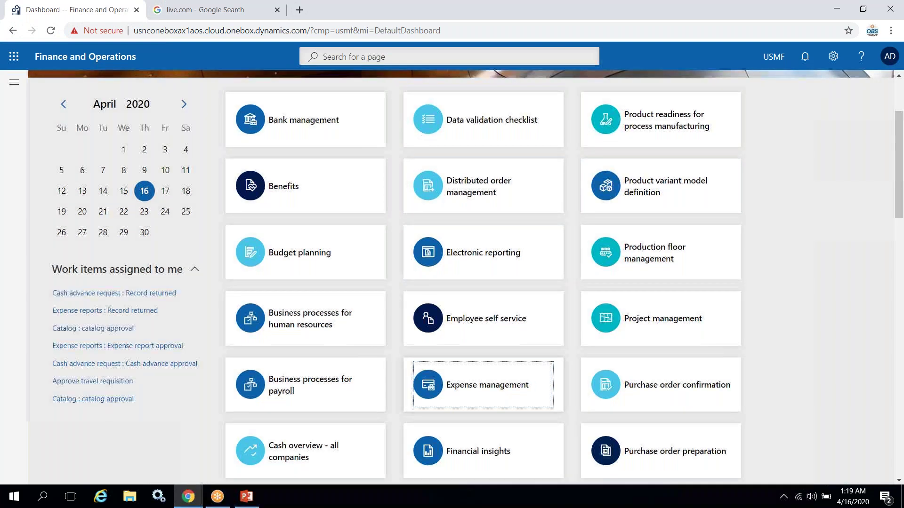
{"action": "scroll", "coordinate": [494, 360], "scroll_direction": "down", "scroll_amount": 5}
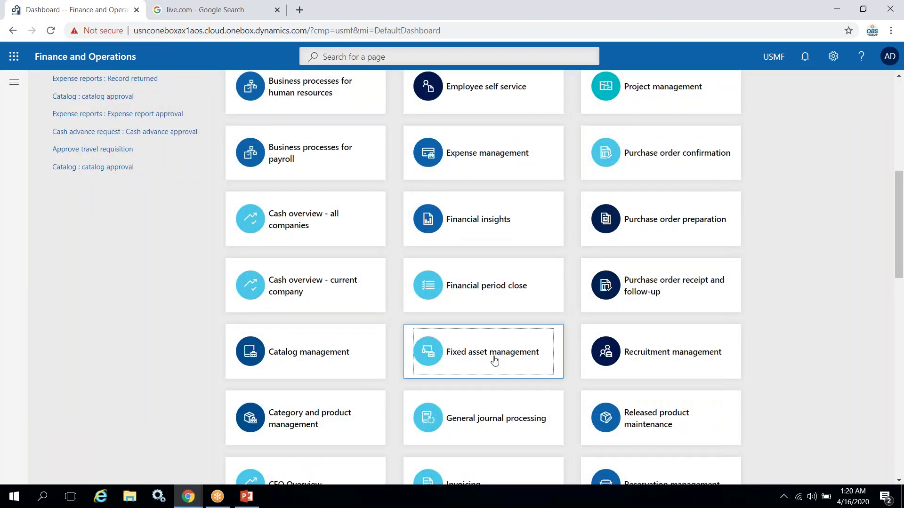
{"action": "left_click", "coordinate": [494, 360]}
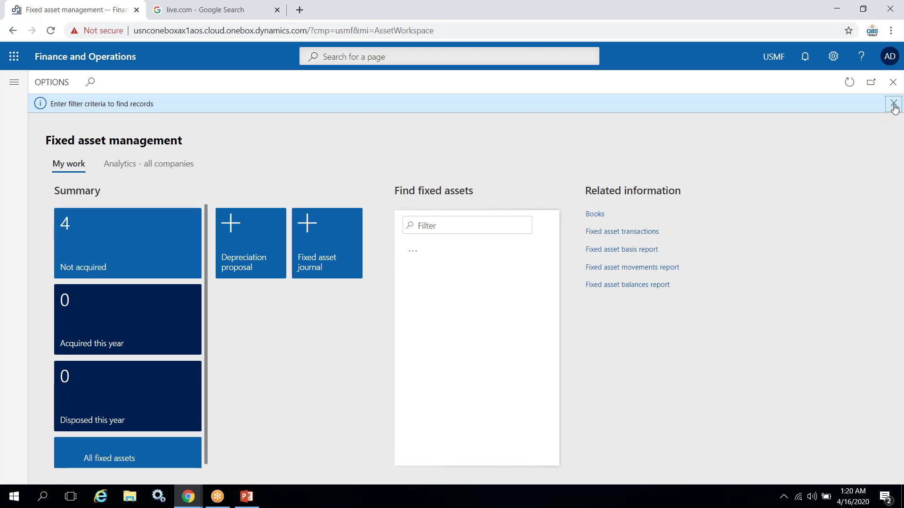
{"action": "left_click", "coordinate": [893, 103]}
{"action": "left_click", "coordinate": [893, 82]}
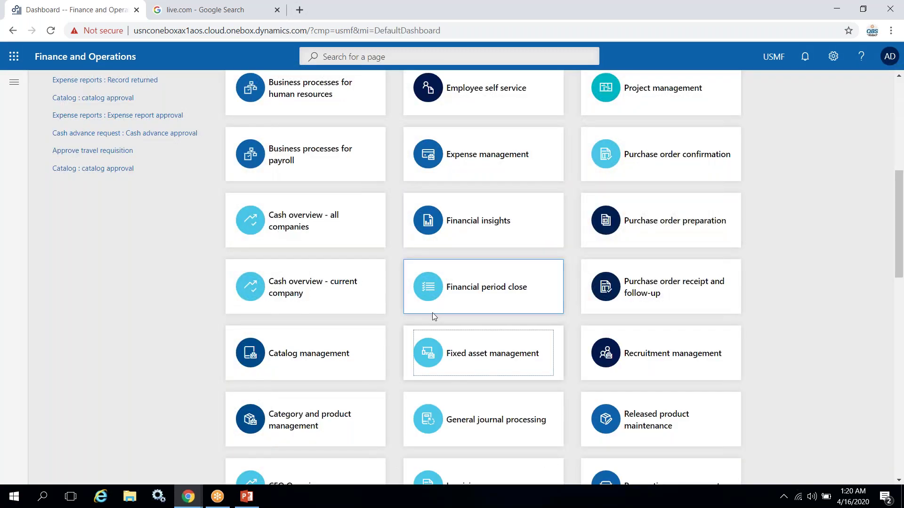
{"action": "scroll", "coordinate": [432, 312], "scroll_direction": "up", "scroll_amount": 5}
{"action": "scroll", "coordinate": [433, 322], "scroll_direction": "up", "scroll_amount": 2}
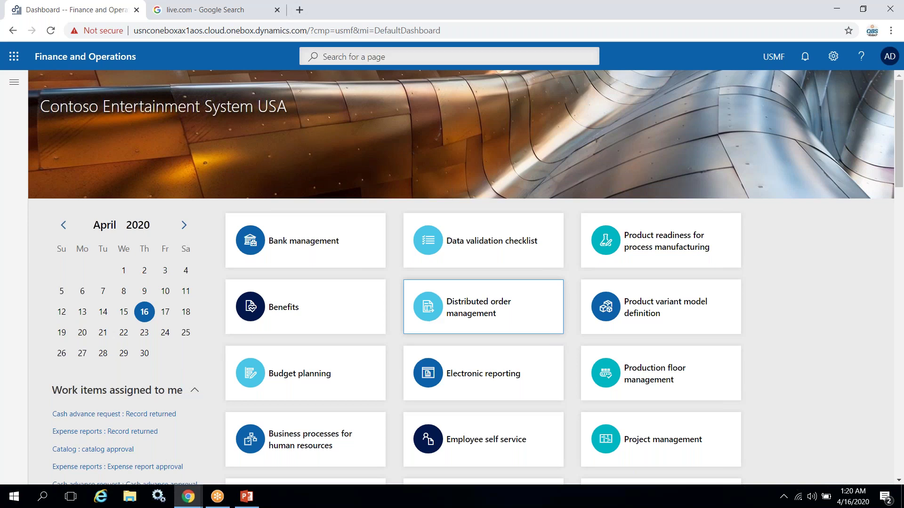
{"action": "scroll", "coordinate": [546, 397], "scroll_direction": "down", "scroll_amount": 1}
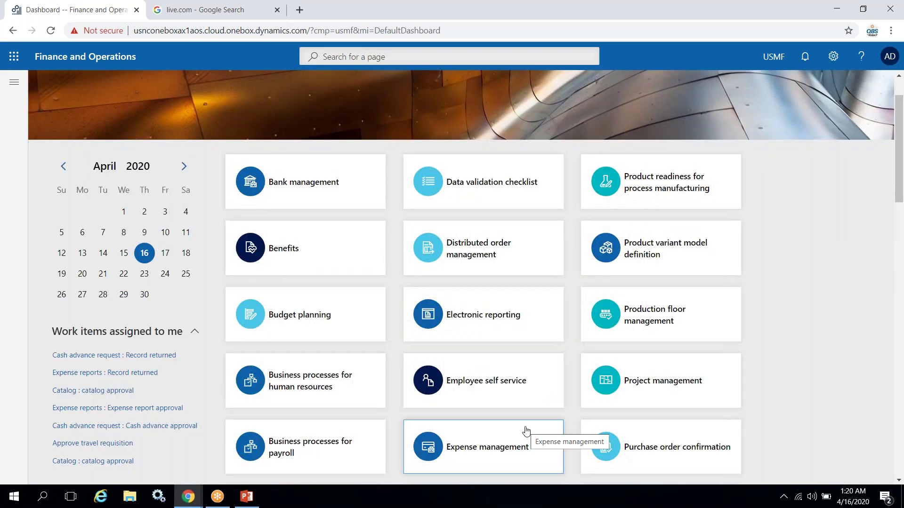
{"action": "scroll", "coordinate": [414, 389], "scroll_direction": "down", "scroll_amount": 1}
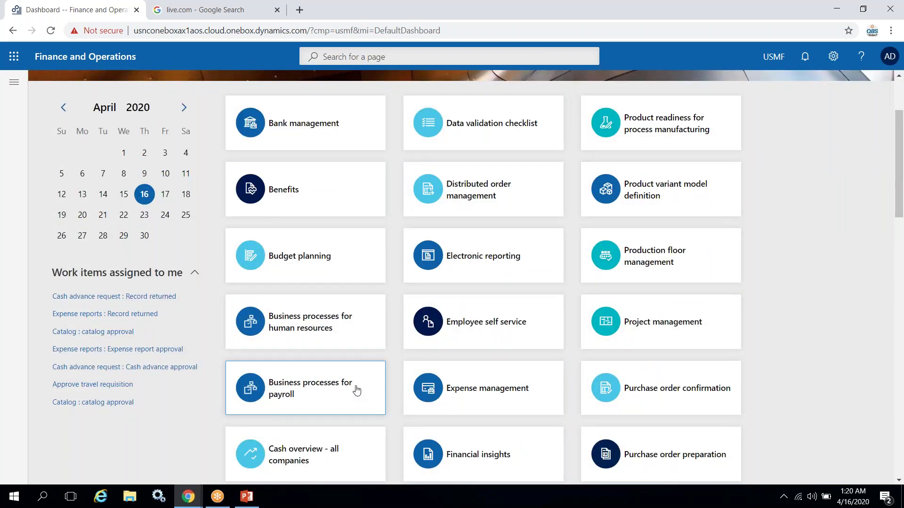
{"action": "scroll", "coordinate": [355, 384], "scroll_direction": "up", "scroll_amount": 2}
{"action": "scroll", "coordinate": [330, 348], "scroll_direction": "up", "scroll_amount": 1}
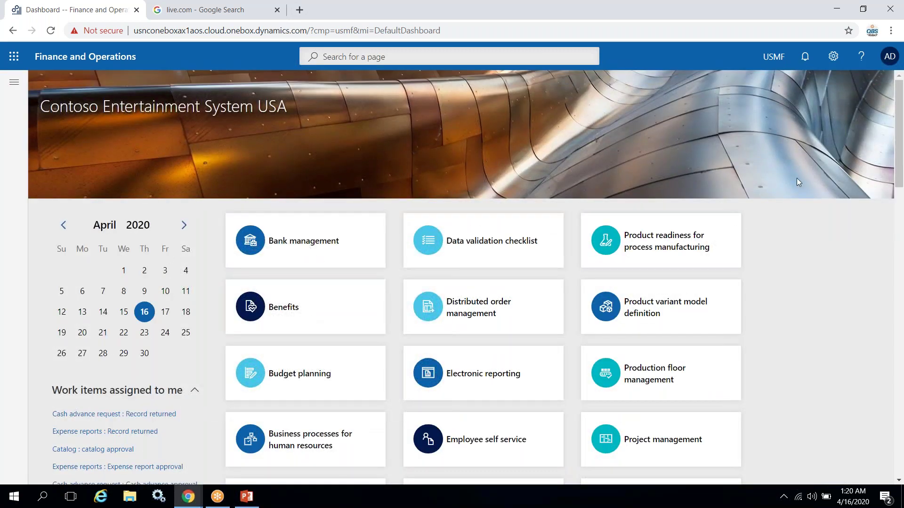
{"action": "scroll", "coordinate": [475, 372], "scroll_direction": "down", "scroll_amount": 3}
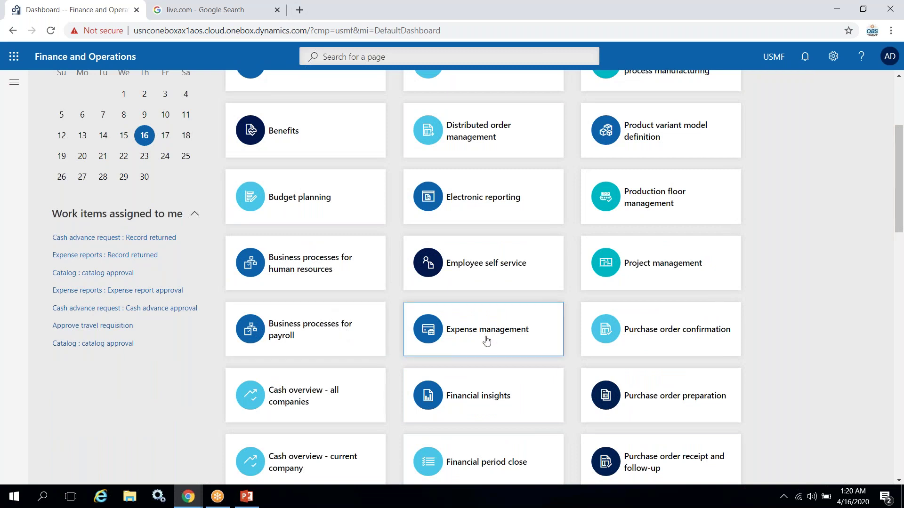
{"action": "left_click", "coordinate": [310, 272]}
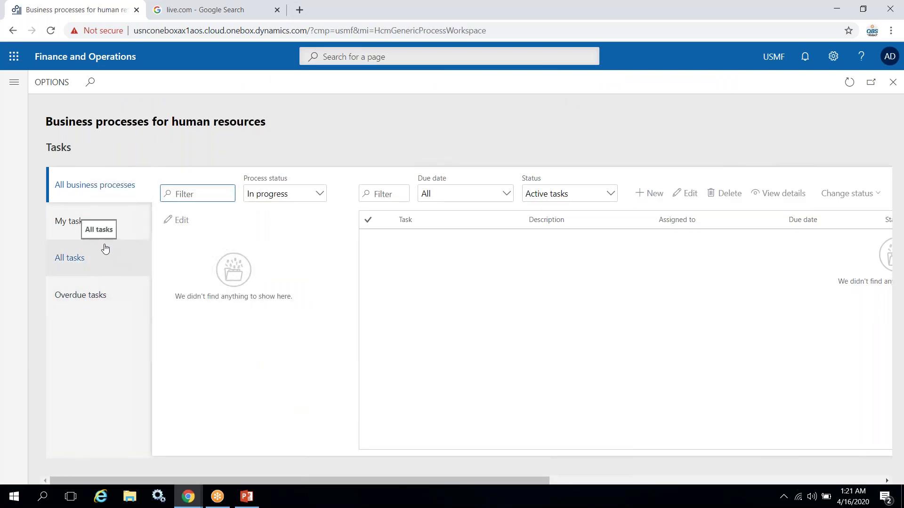
{"action": "left_click", "coordinate": [61, 222]}
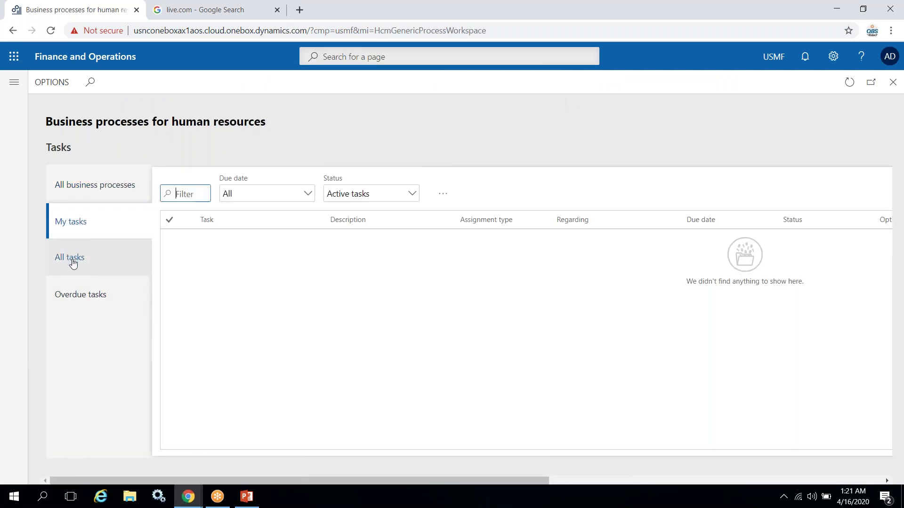
{"action": "left_click", "coordinate": [73, 259]}
{"action": "left_click", "coordinate": [85, 294]}
{"action": "left_click", "coordinate": [86, 264]}
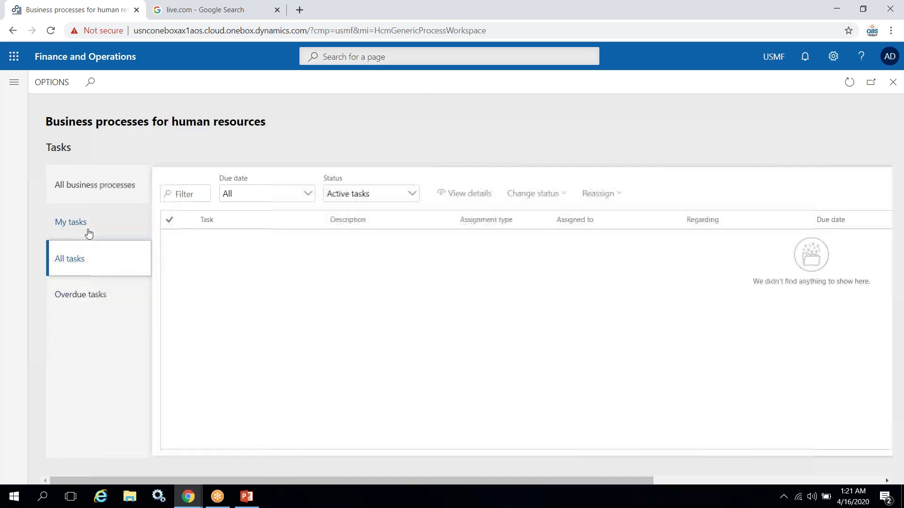
{"action": "left_click", "coordinate": [89, 232]}
{"action": "left_click", "coordinate": [95, 192]}
{"action": "left_click", "coordinate": [892, 82]}
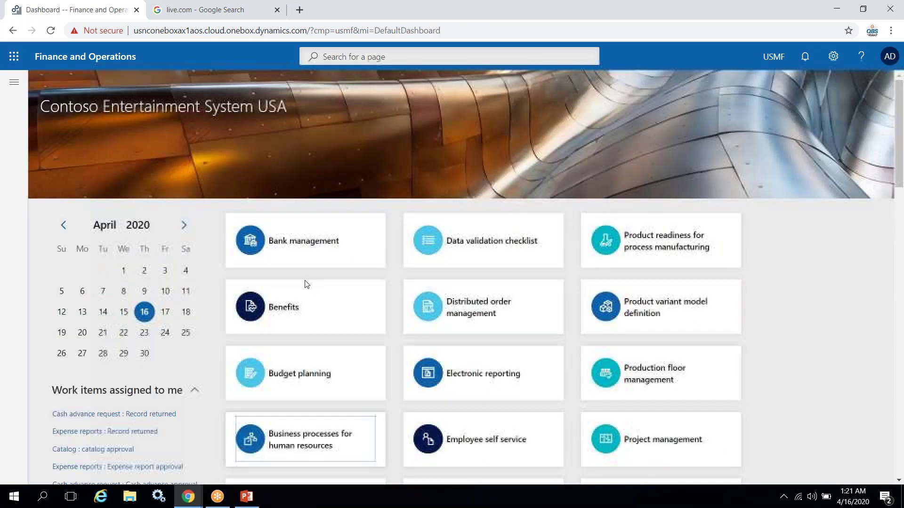
In Bank management, view All bank accounts, Open bank reconciliations and All bank statements, closing each, then the workspace
{"action": "left_click", "coordinate": [307, 261]}
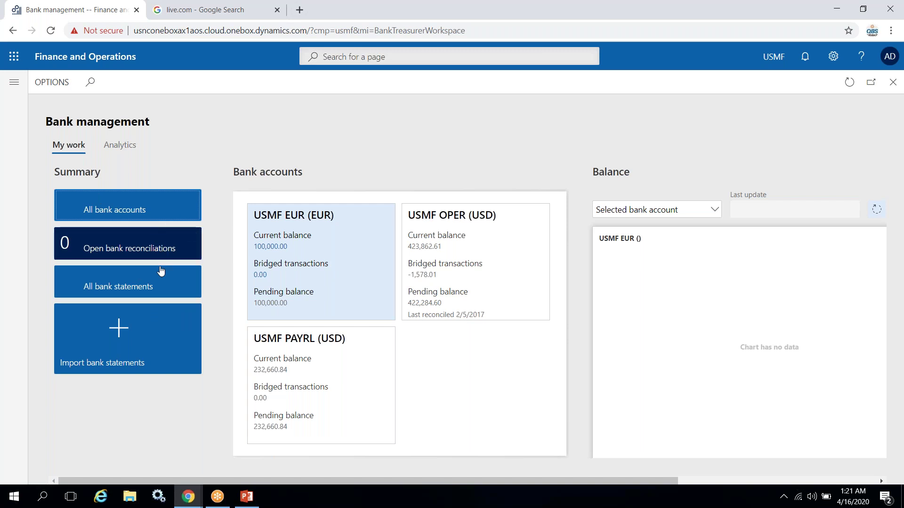
{"action": "left_click", "coordinate": [130, 209]}
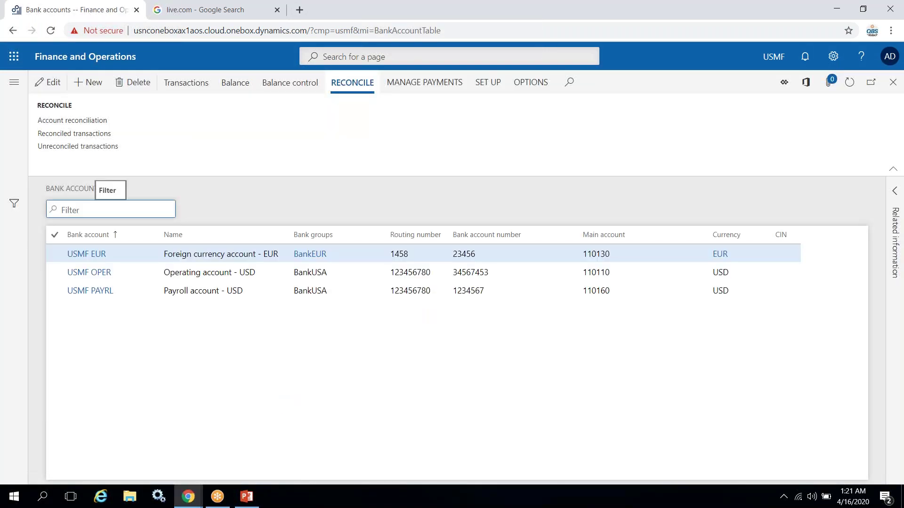
{"action": "left_click", "coordinate": [893, 82]}
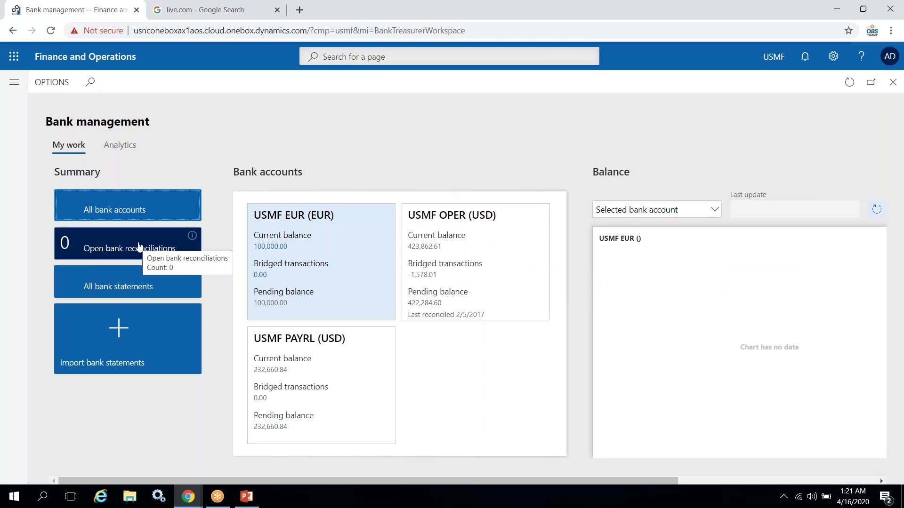
{"action": "left_click", "coordinate": [139, 247]}
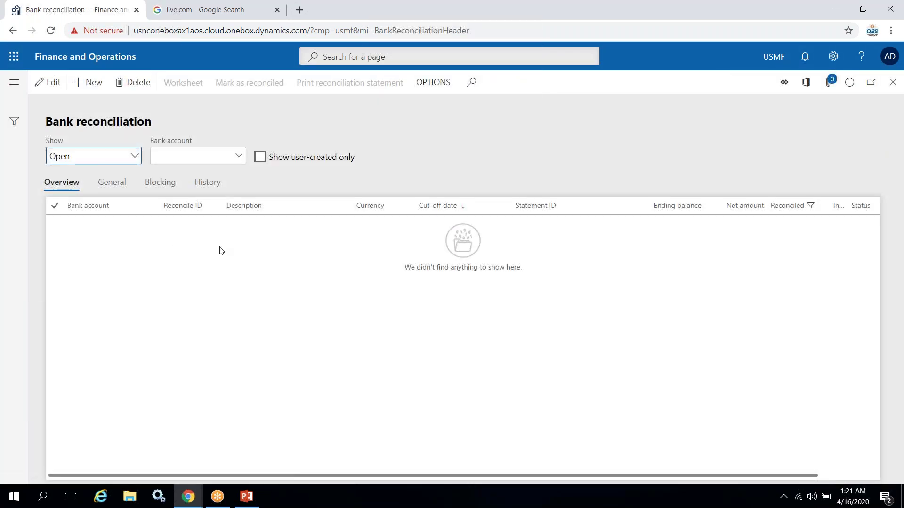
{"action": "left_click", "coordinate": [892, 82]}
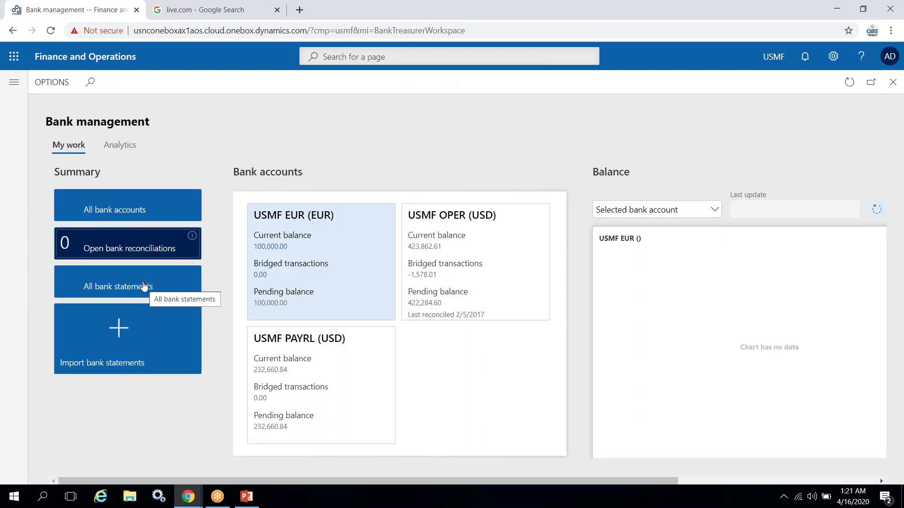
{"action": "left_click", "coordinate": [143, 287]}
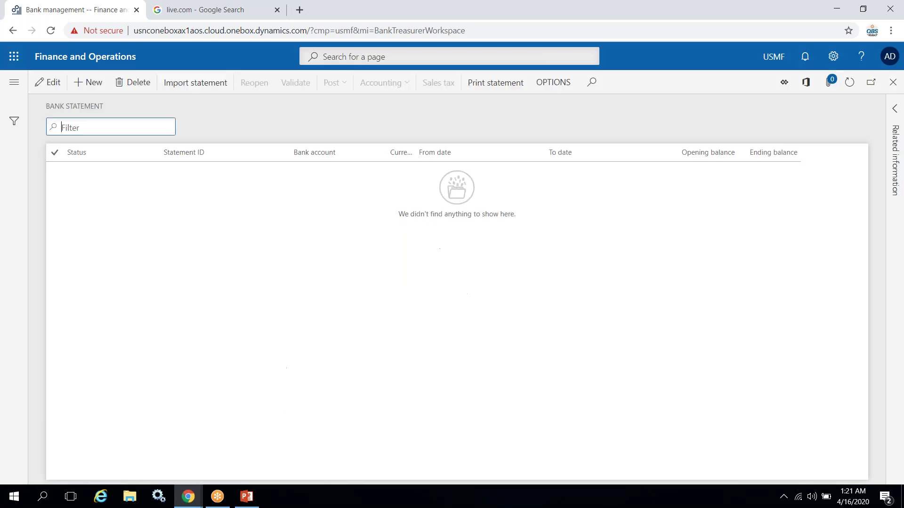
{"action": "left_click", "coordinate": [553, 82]}
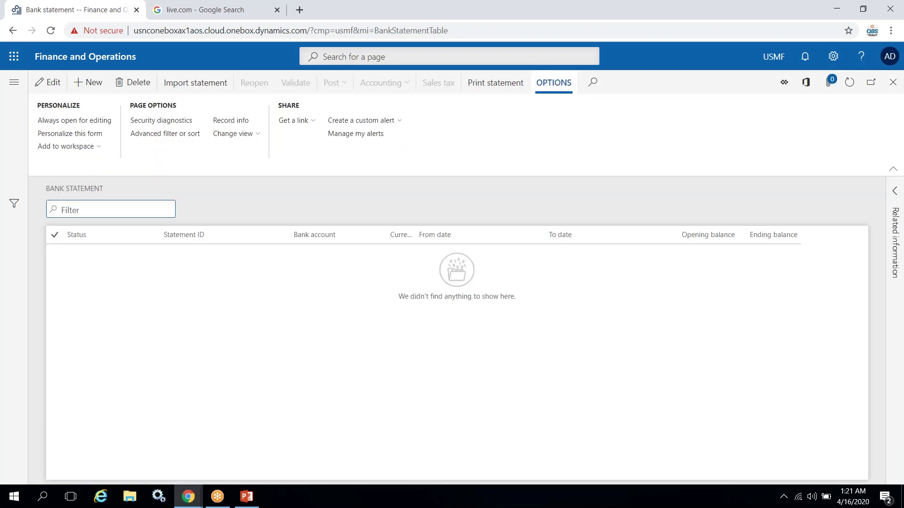
{"action": "left_click", "coordinate": [893, 83]}
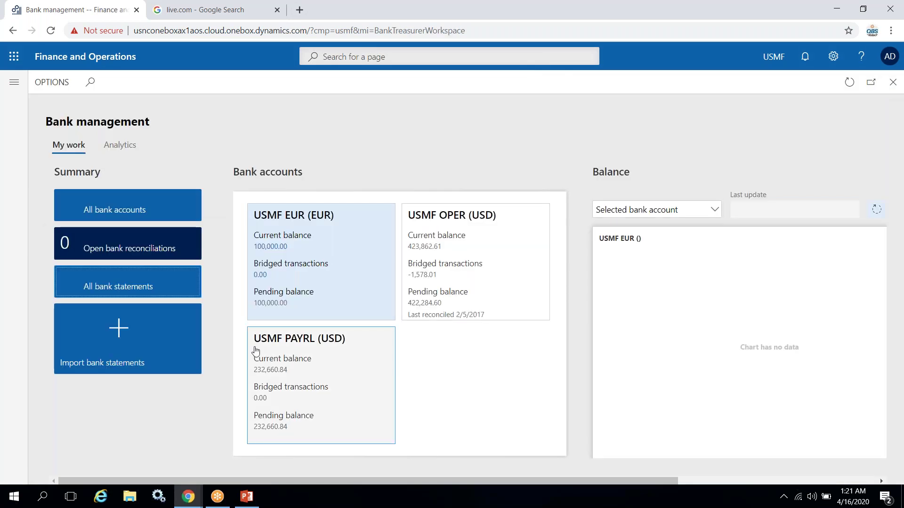
{"action": "left_click", "coordinate": [893, 83]}
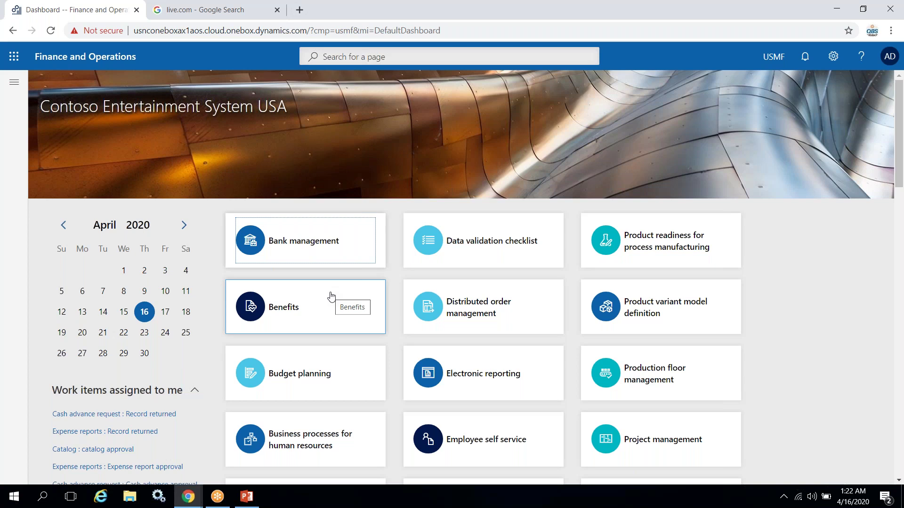
Open the Bank management workspace, scroll it sideways, and close it
{"action": "left_click", "coordinate": [322, 250]}
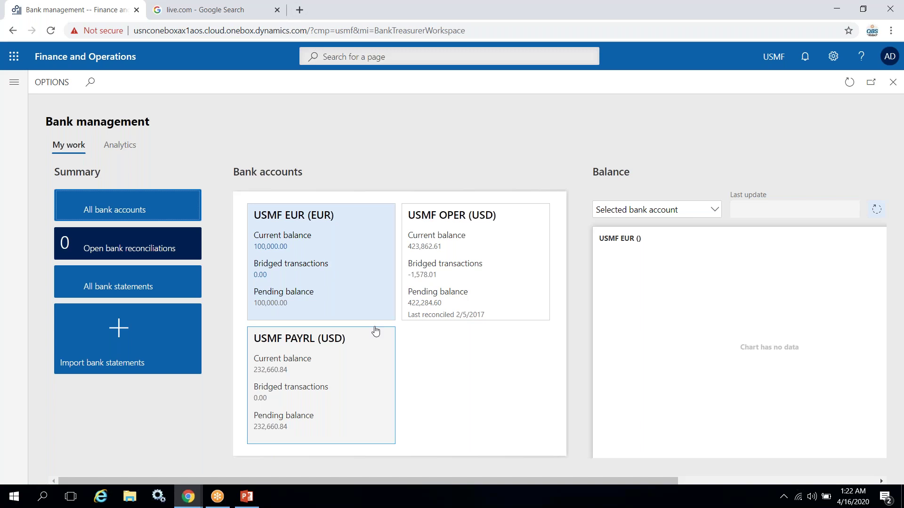
{"action": "scroll", "coordinate": [375, 332], "scroll_direction": "right", "scroll_amount": 3}
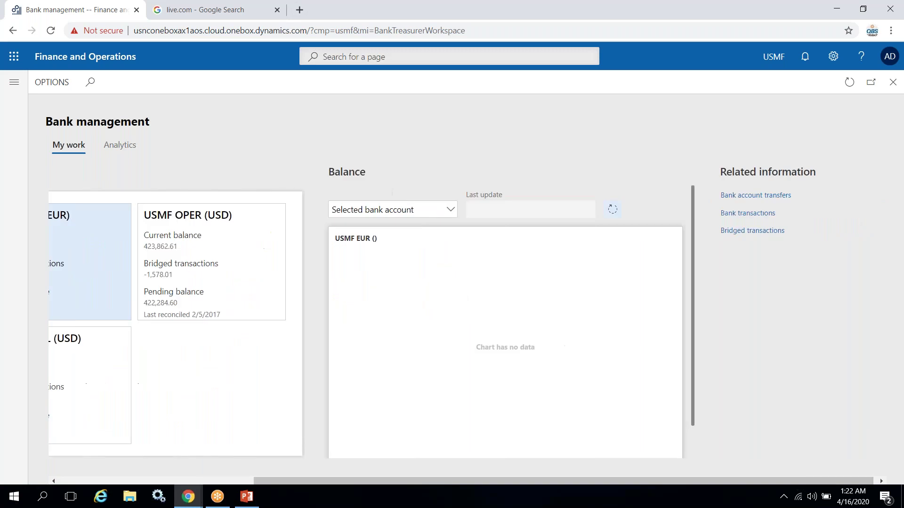
{"action": "scroll", "coordinate": [375, 331], "scroll_direction": "left", "scroll_amount": 3}
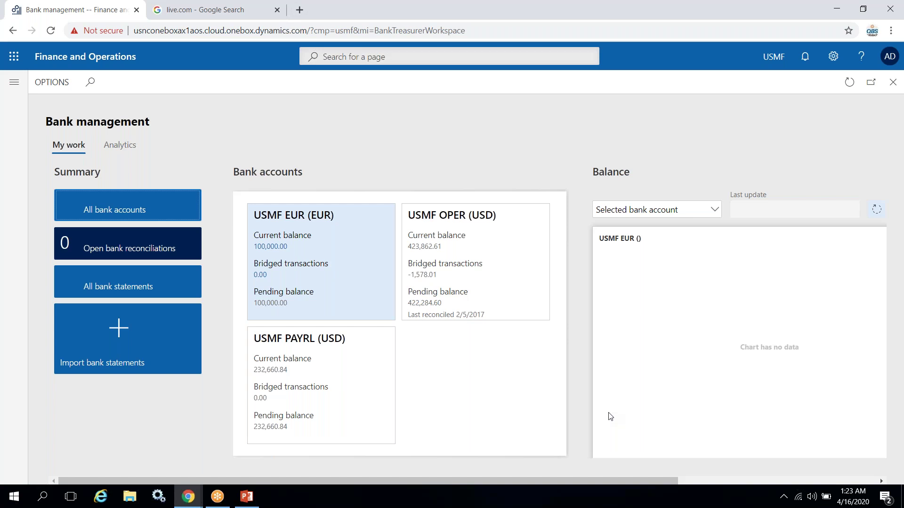
{"action": "left_click", "coordinate": [681, 138]}
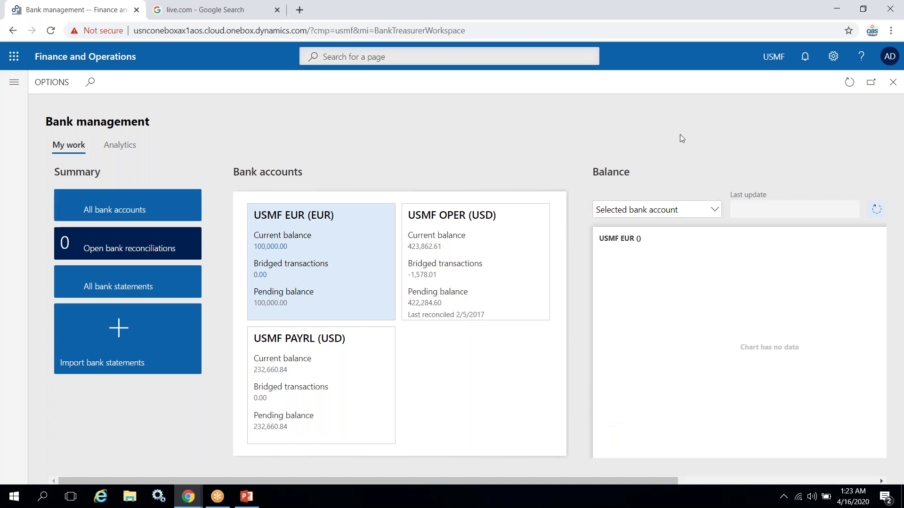
{"action": "left_click", "coordinate": [892, 82]}
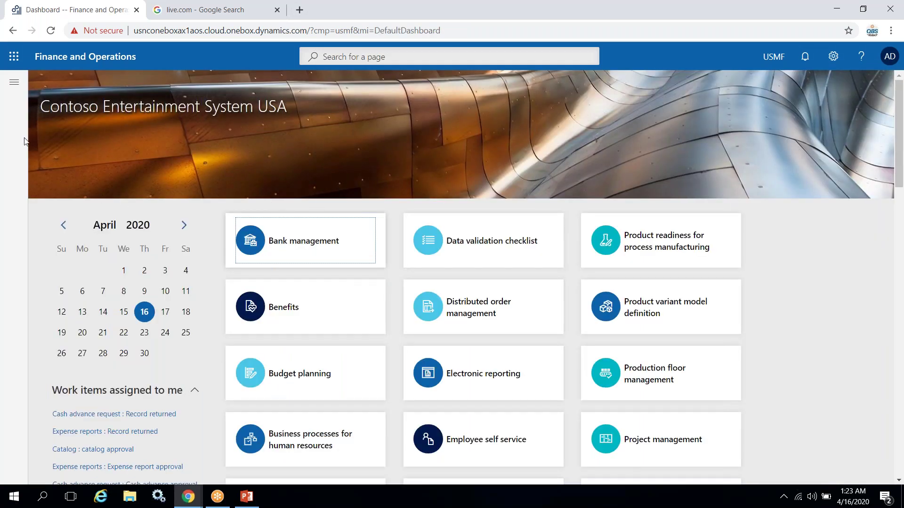
On the PowerPoint architecture slide, select the word Dialogs, then deselect the list
{"action": "left_click", "coordinate": [258, 501]}
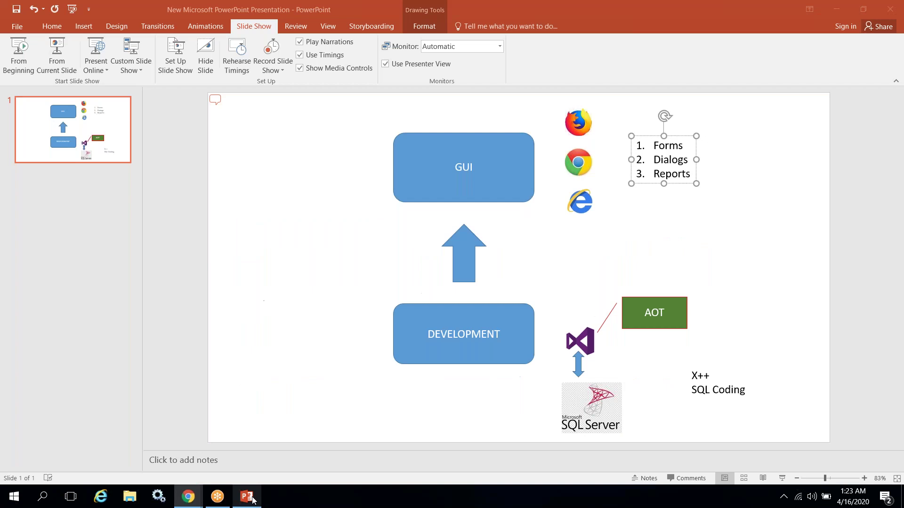
{"action": "double_click", "coordinate": [688, 160]}
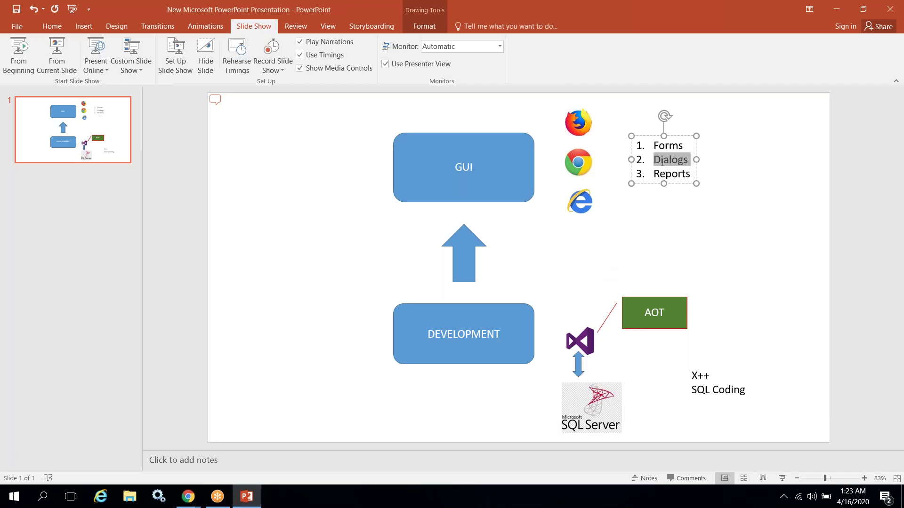
{"action": "left_click", "coordinate": [723, 176]}
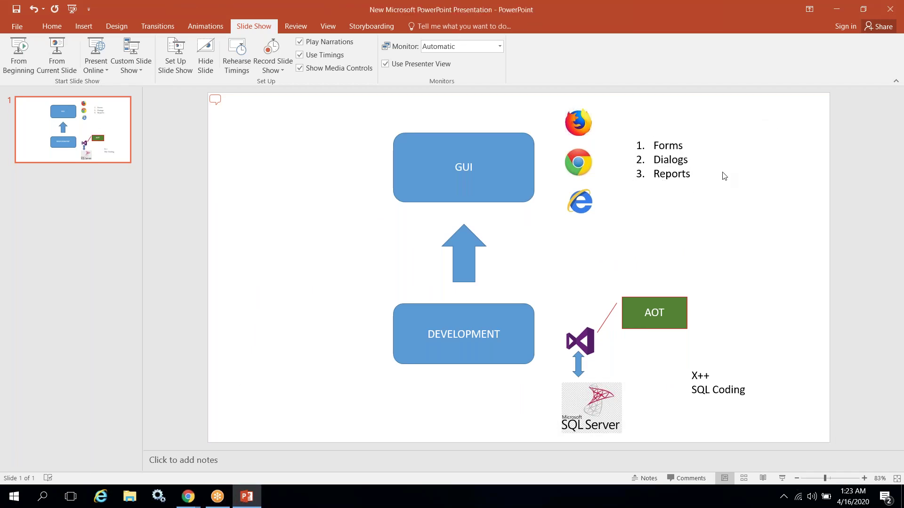